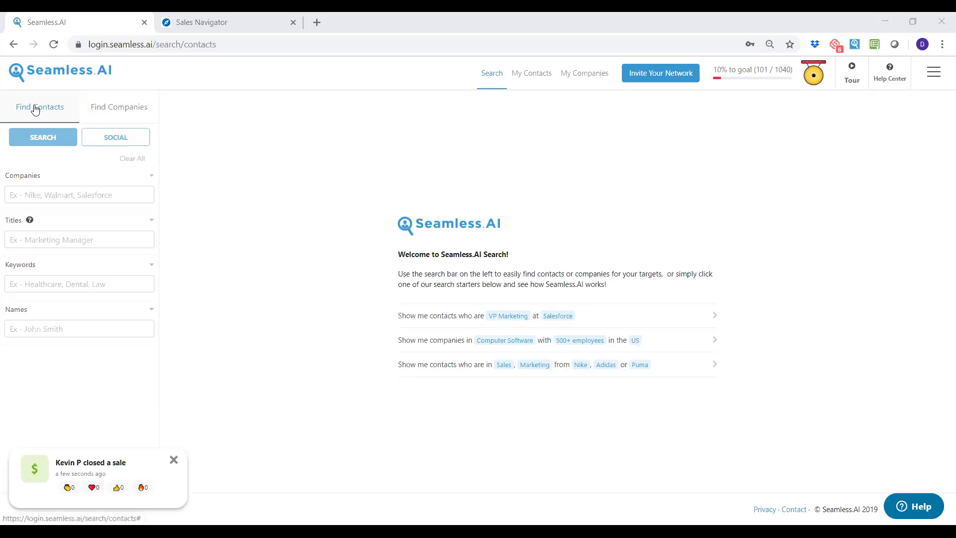
Glance at the company search filters, return to contact search, and open the account menu.
click(59, 103)
click(117, 108)
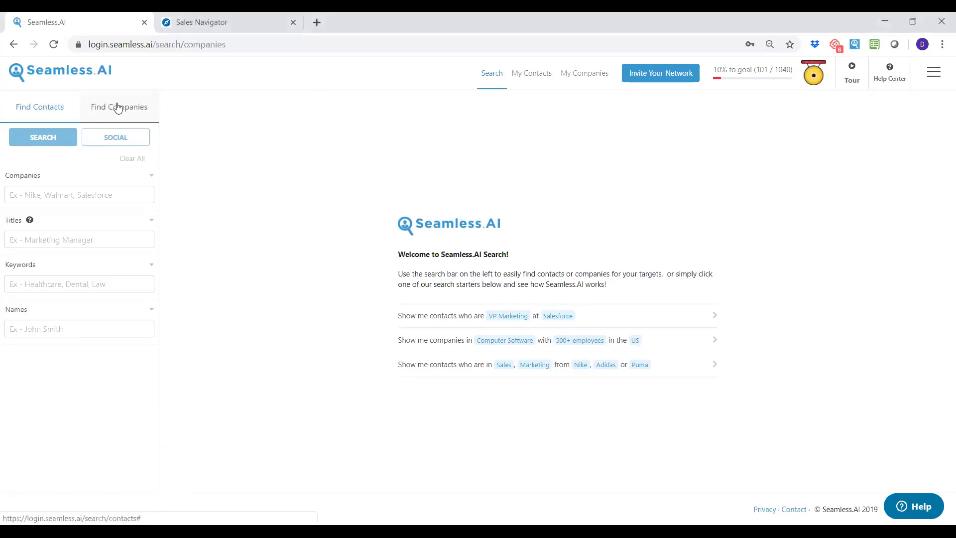
click(43, 105)
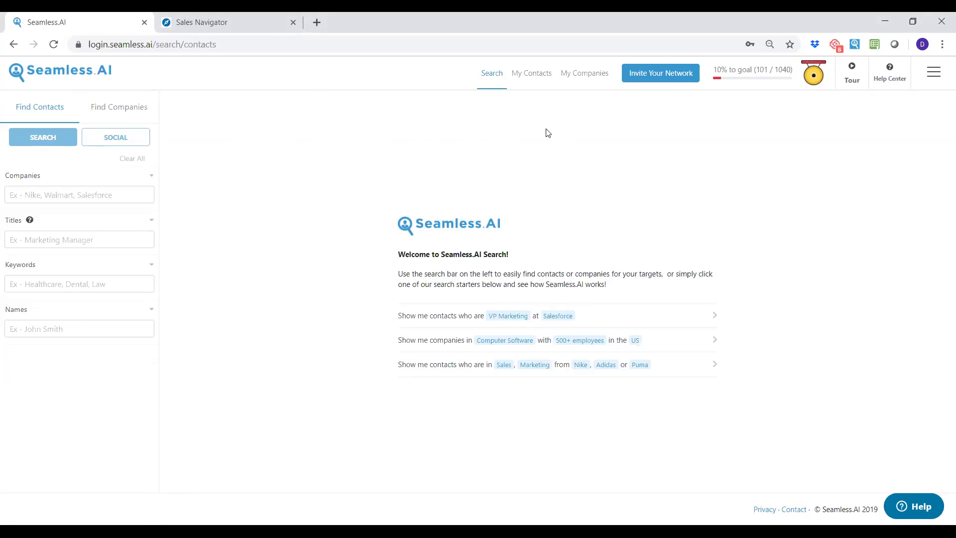
click(934, 73)
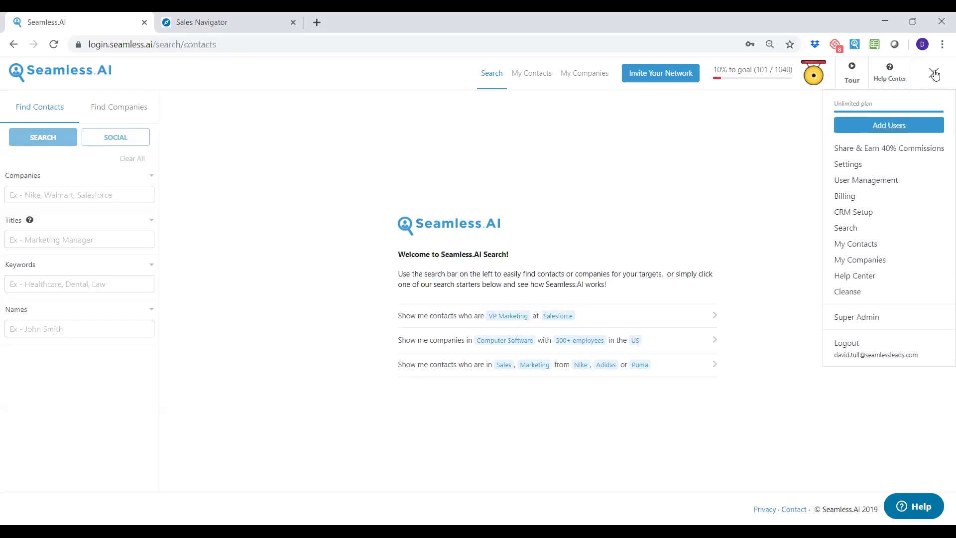
Close the account dropdown to return to the plain contact search page.
click(934, 75)
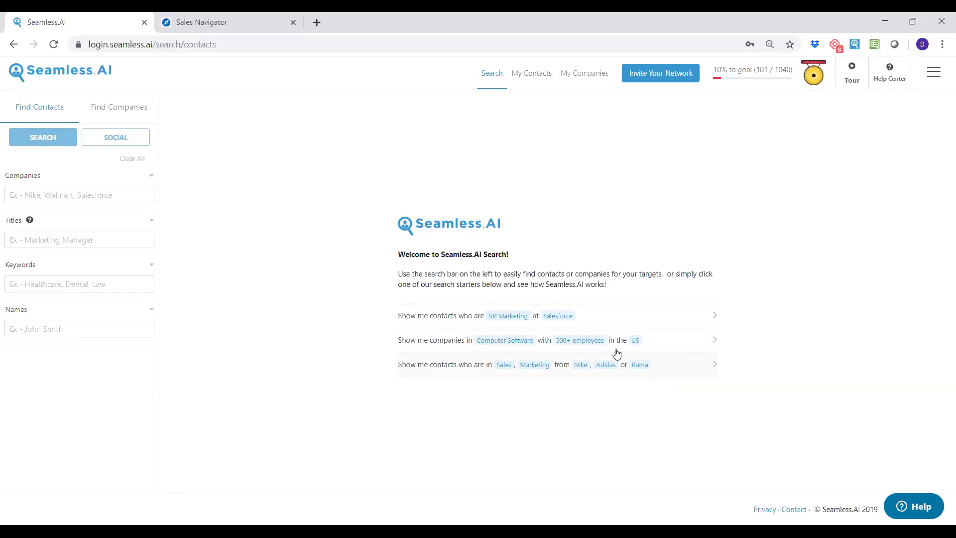
Search help for 'crm' and follow the Salesforce CRM Guide to the Hubspot CRM Guide.
click(916, 506)
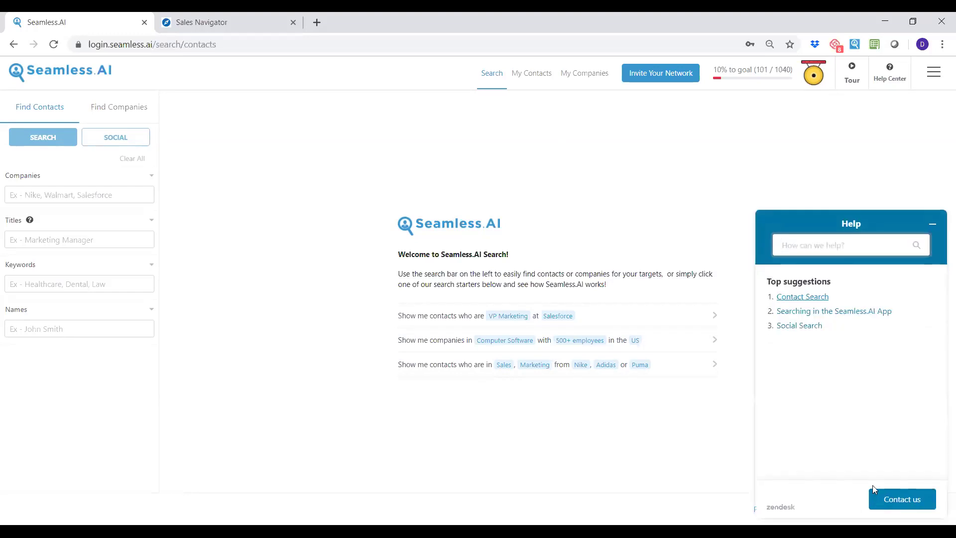
click(828, 245)
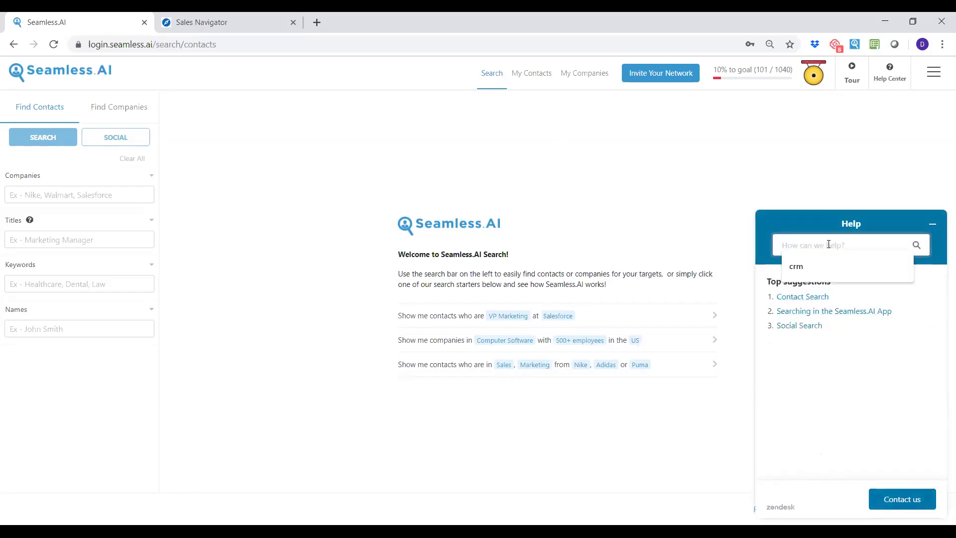
text(crm)
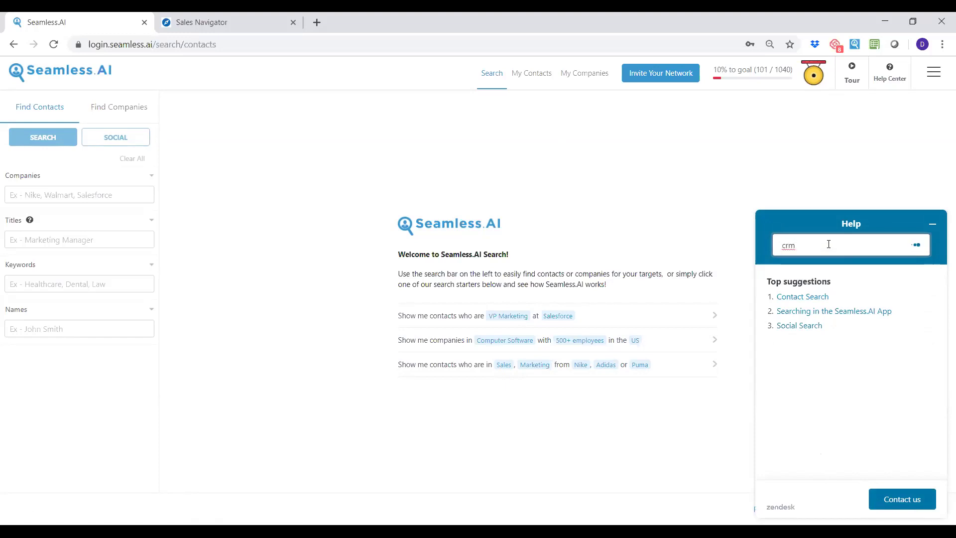
key(Return)
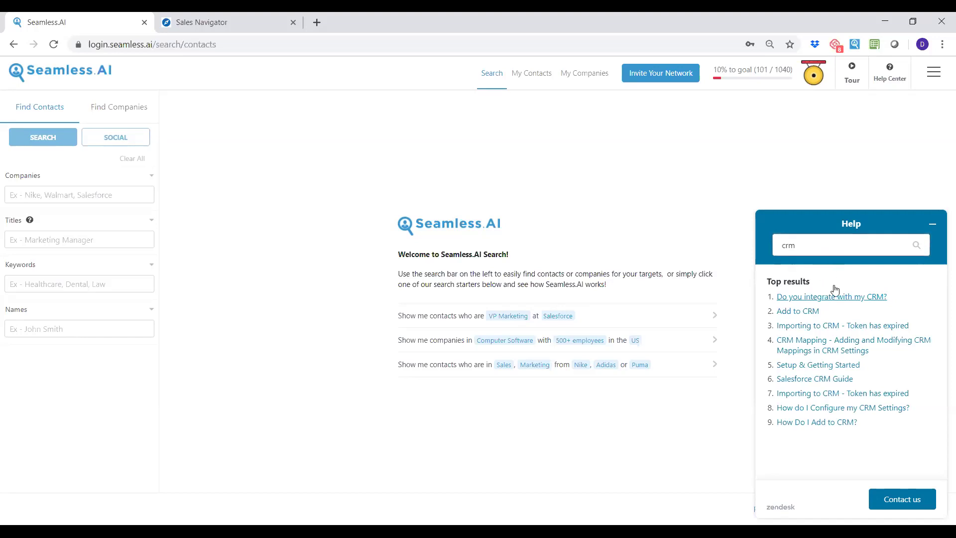
click(814, 379)
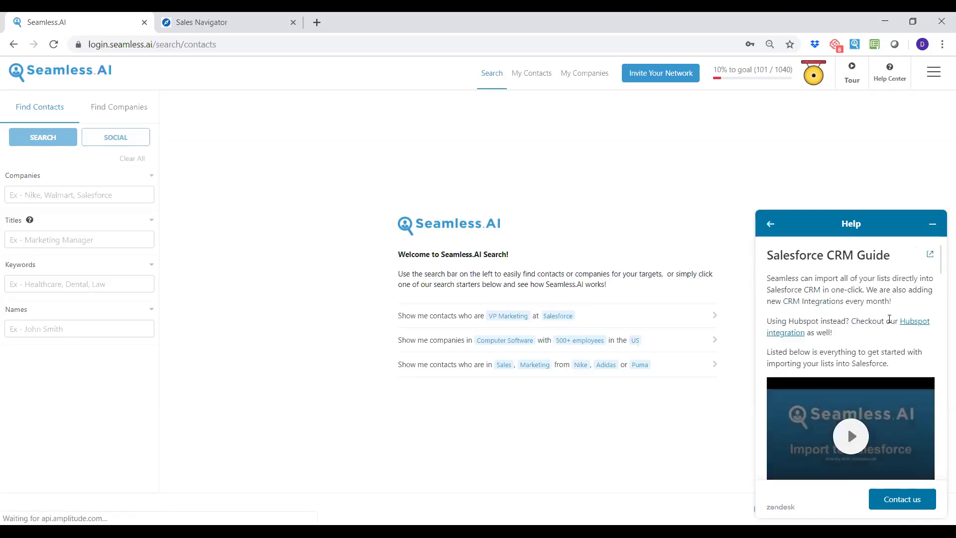
click(912, 322)
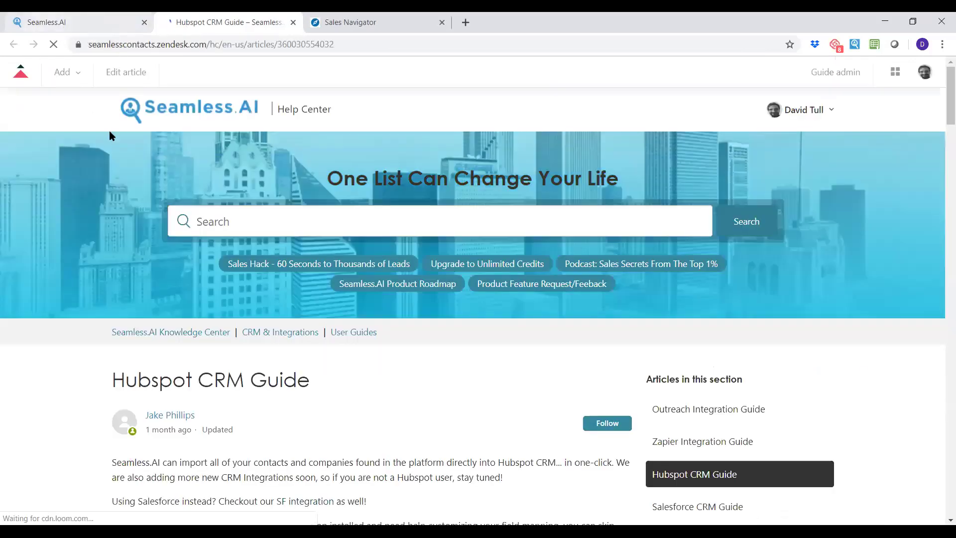
Go from Knowledge Center to Video Training and read the Daily Webinars - Recordings article.
click(483, 91)
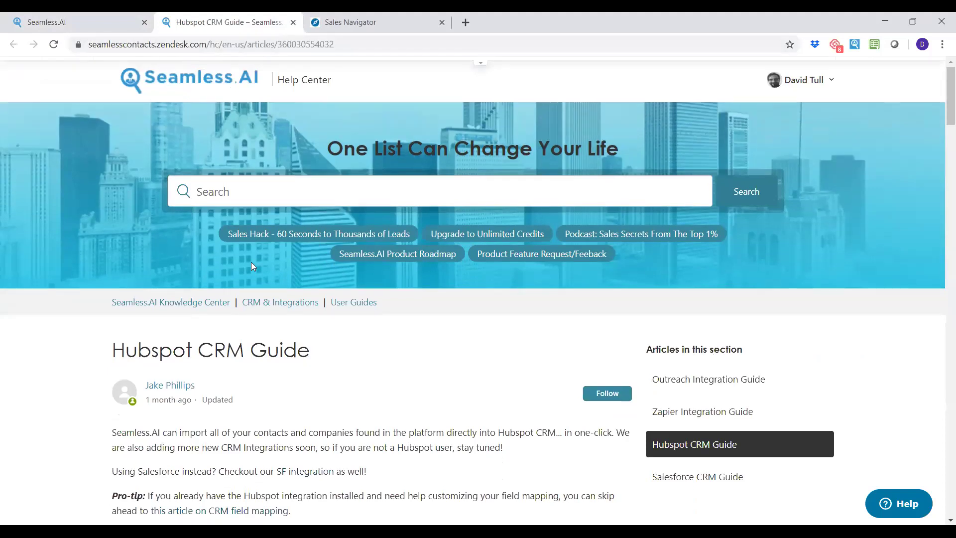
click(205, 303)
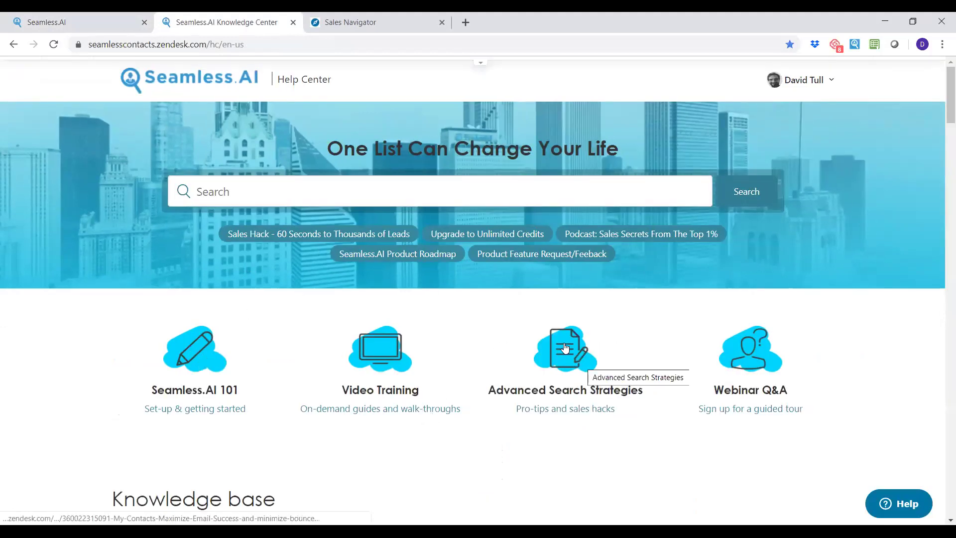
click(376, 364)
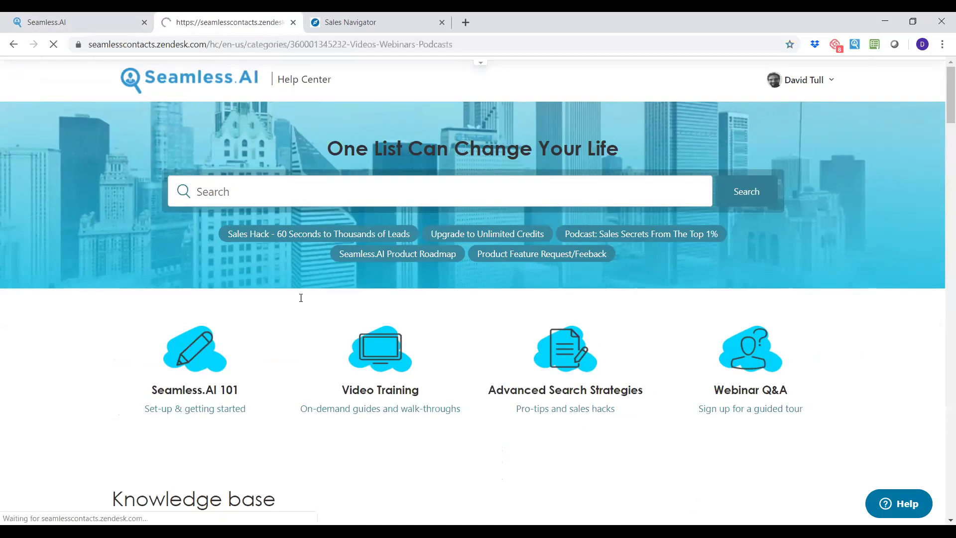
scroll(407, 255, down, 3)
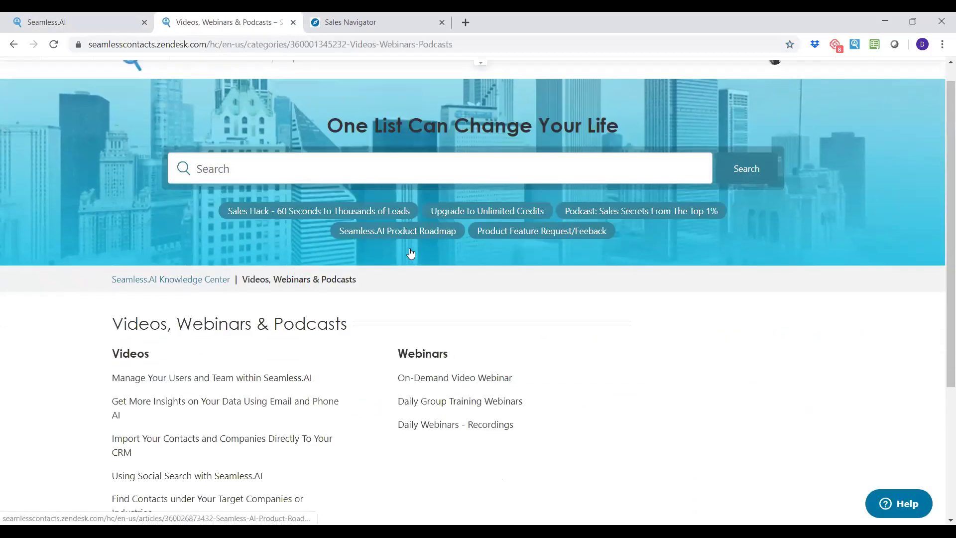
scroll(370, 208, down, 1)
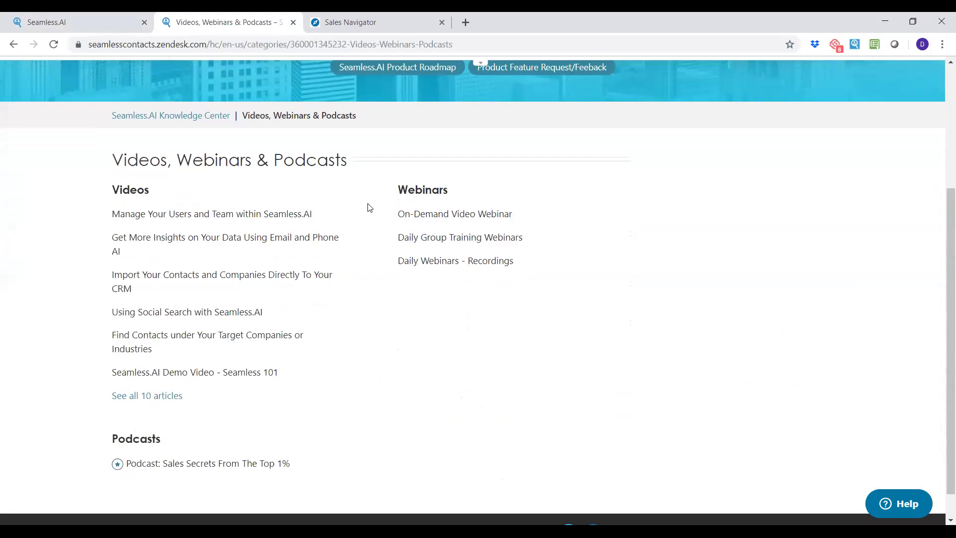
click(435, 268)
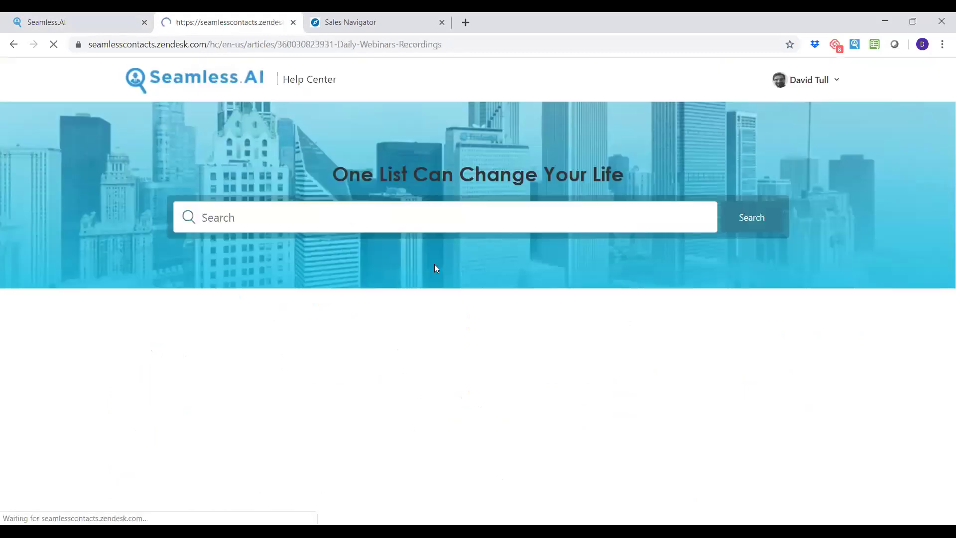
scroll(452, 298, down, 5)
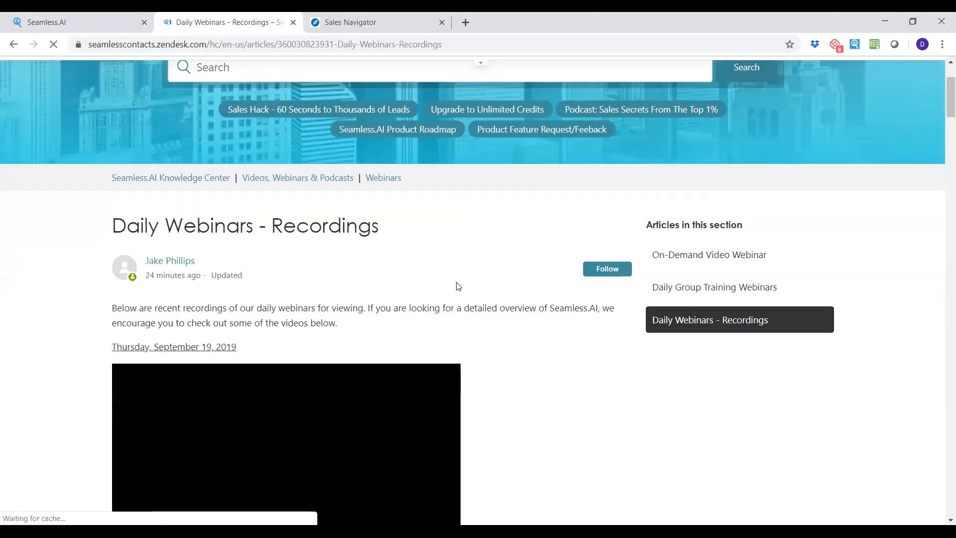
scroll(566, 278, down, 10)
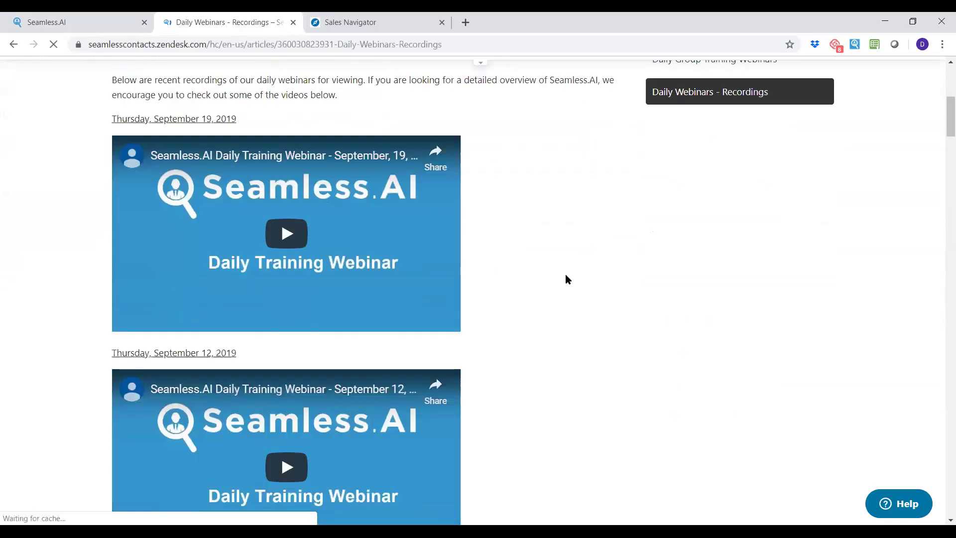
scroll(535, 288, up, 4)
scroll(536, 288, up, 7)
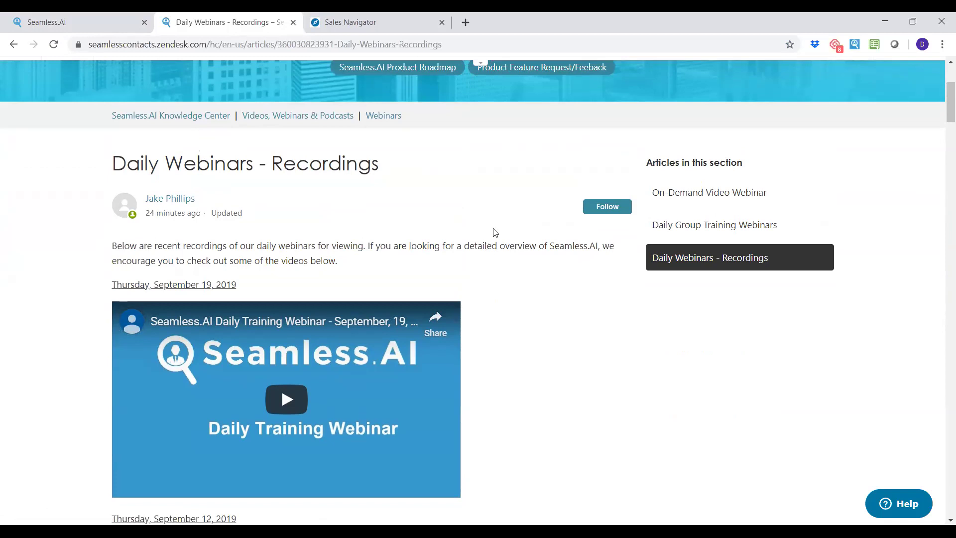
scroll(492, 240, up, 3)
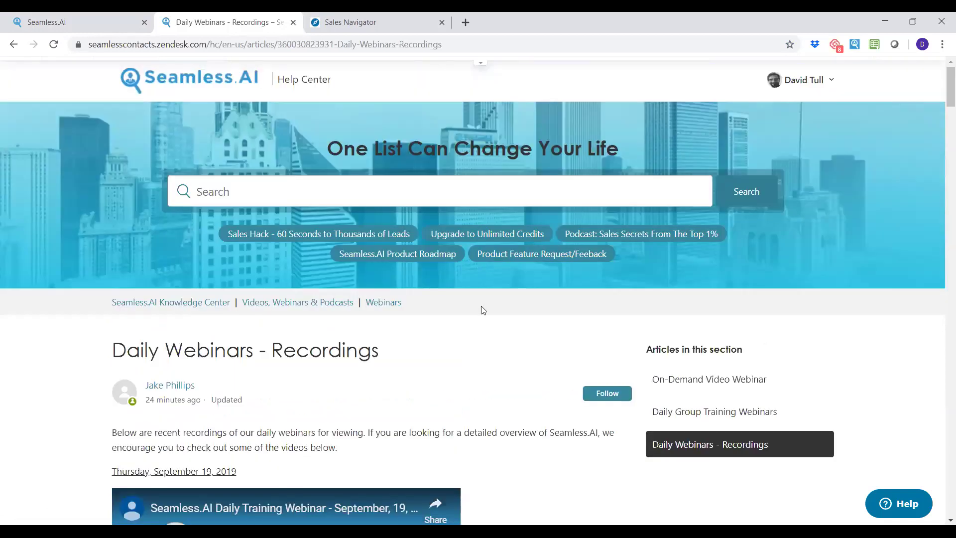
From Videos, Webinars & Podcasts, open and read 'Podcast: Sales Secrets From The Top 1%'.
click(314, 304)
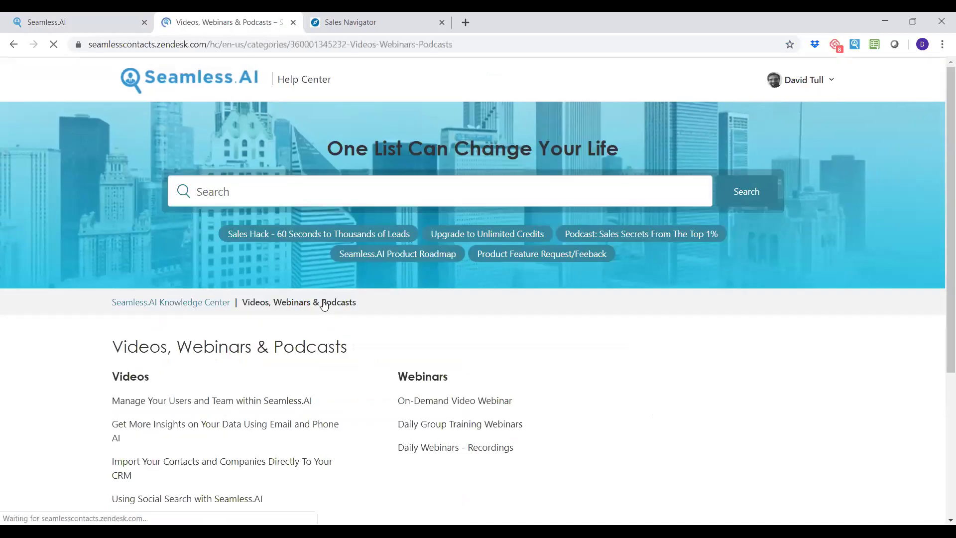
scroll(385, 308, down, 3)
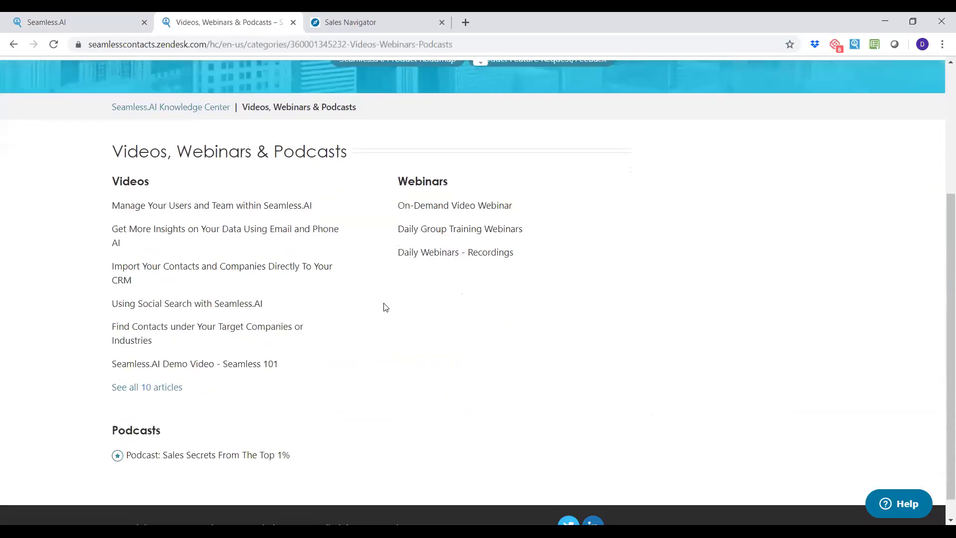
click(219, 431)
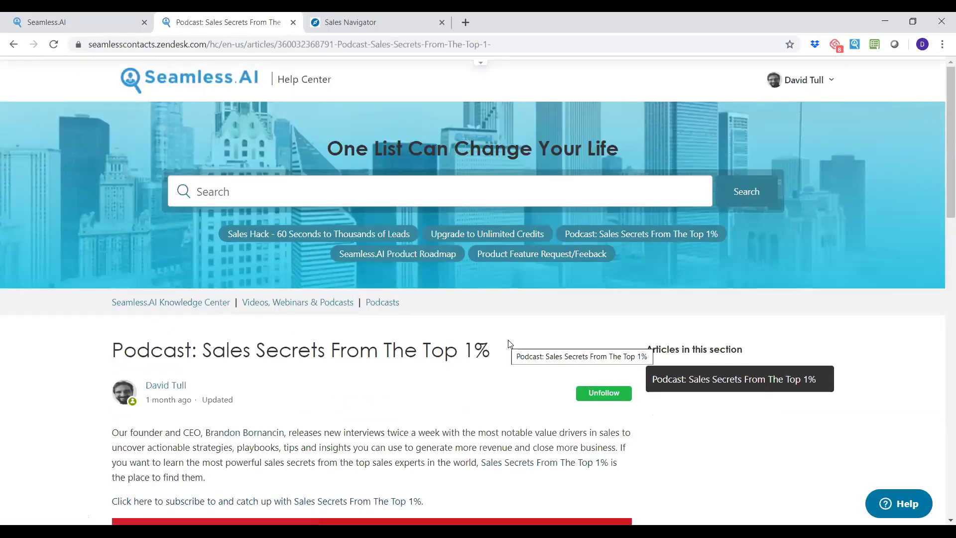
scroll(458, 277, down, 5)
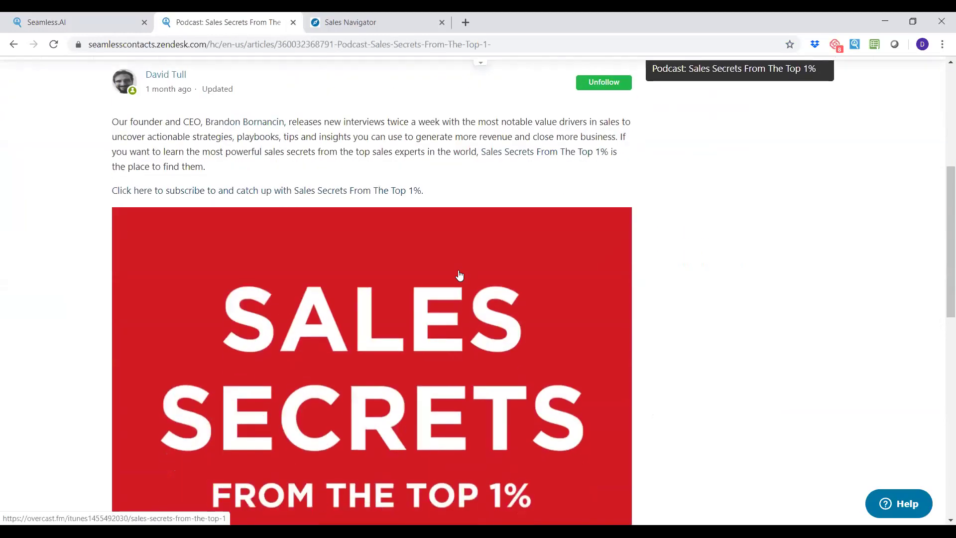
scroll(459, 275, down, 7)
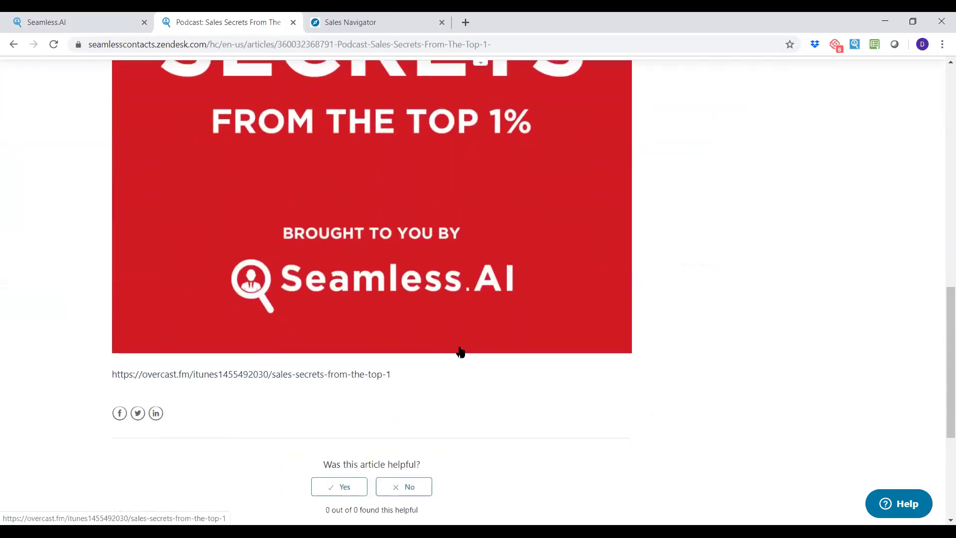
scroll(458, 352, up, 3)
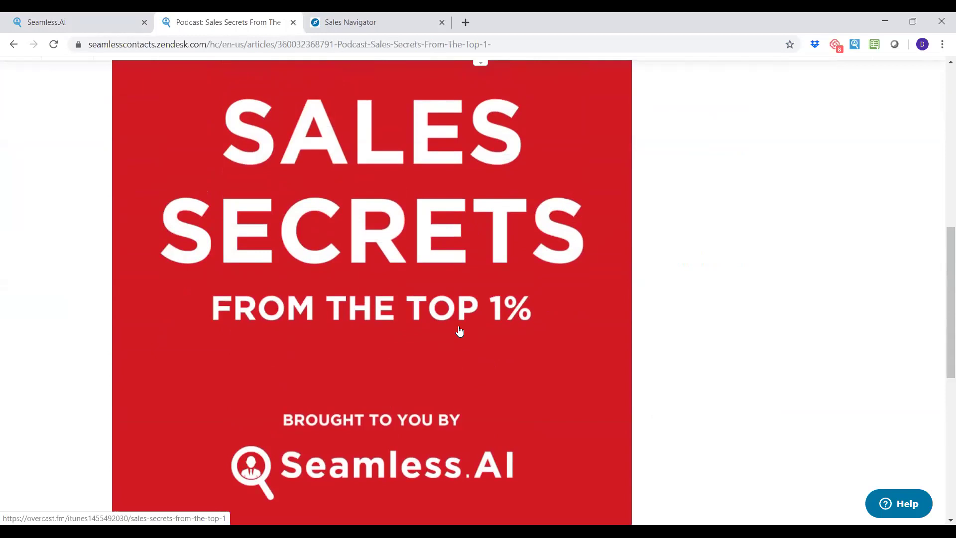
scroll(459, 332, up, 4)
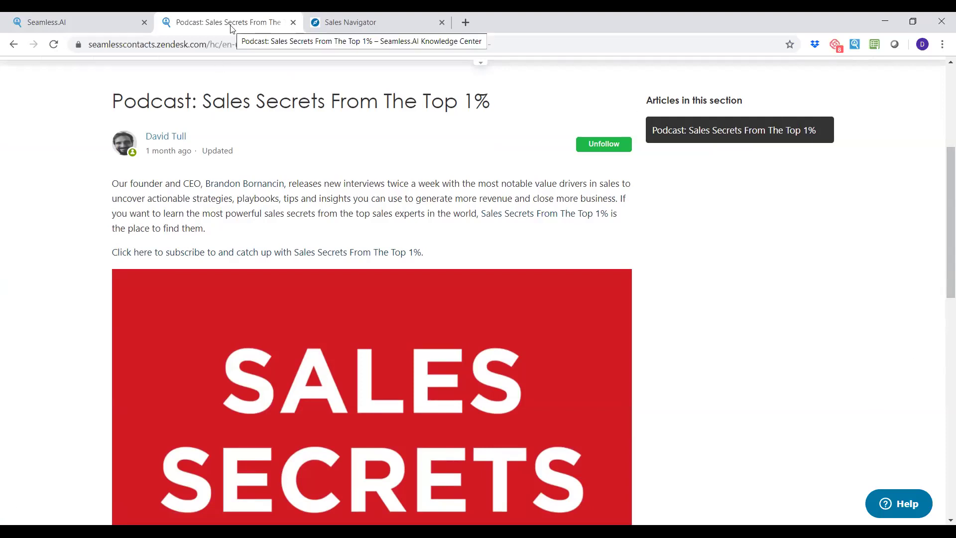
On the Seamless.AI tab, review the Contact us form's Reason options, then cancel it.
click(67, 23)
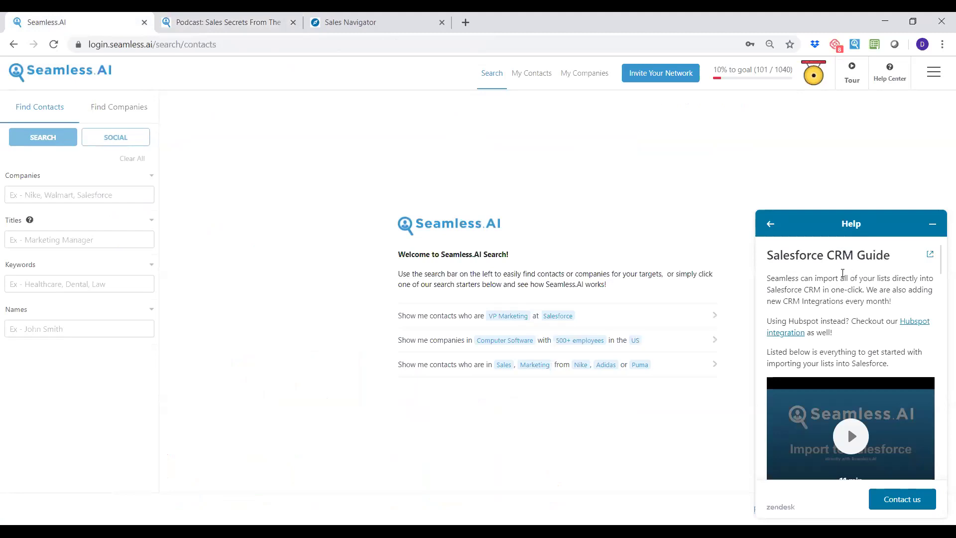
scroll(856, 292, down, 9)
scroll(856, 290, up, 9)
click(892, 500)
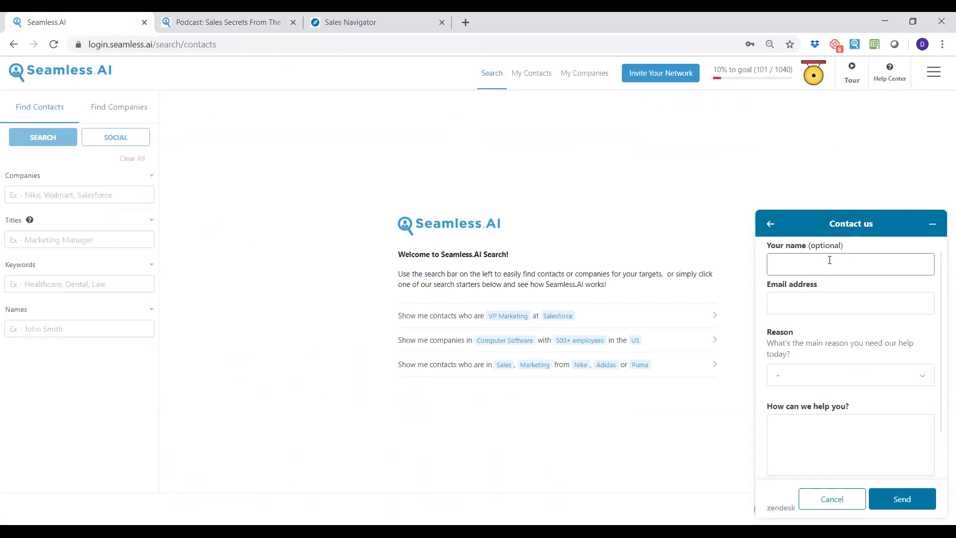
click(849, 376)
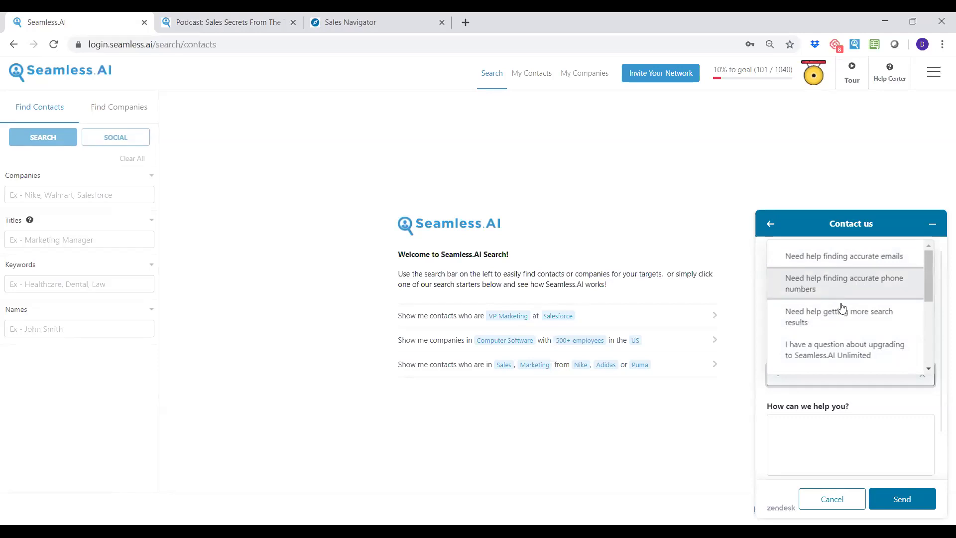
scroll(849, 319, down, 5)
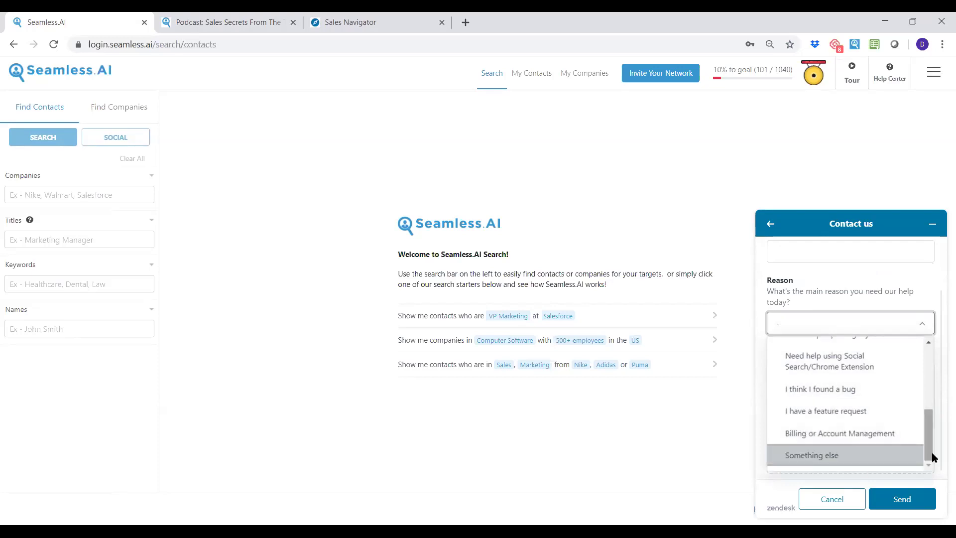
click(831, 498)
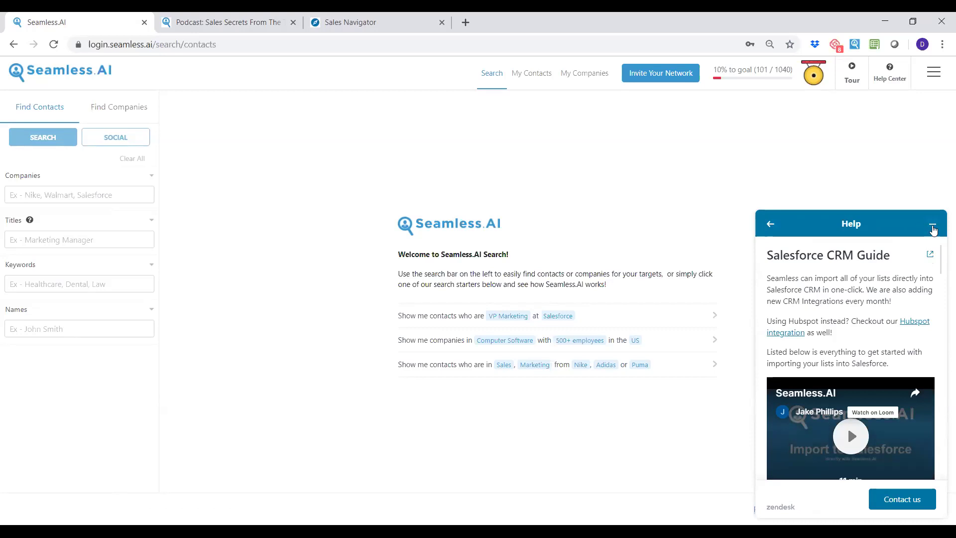
Minimize the Help panel and launch the Tour of the new Seamless.AI layout.
click(933, 229)
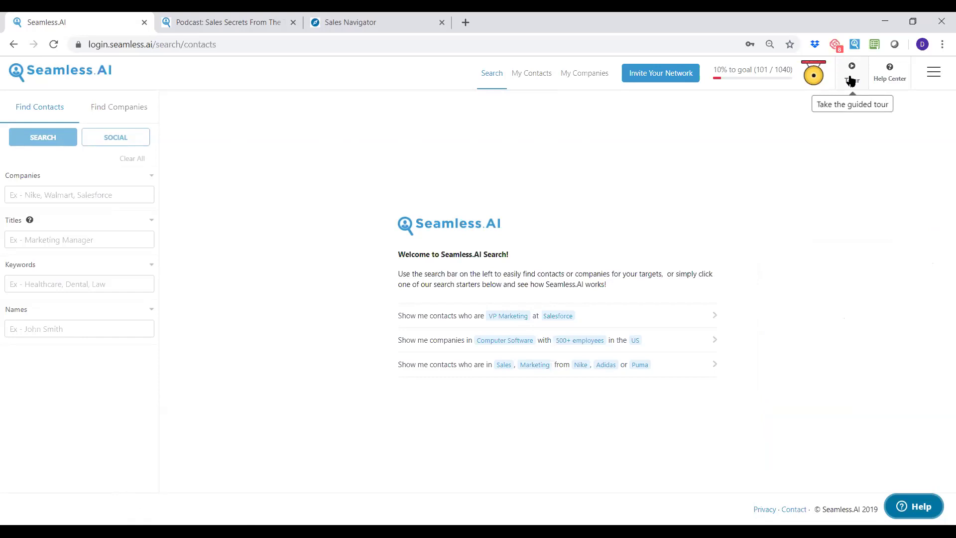
click(851, 80)
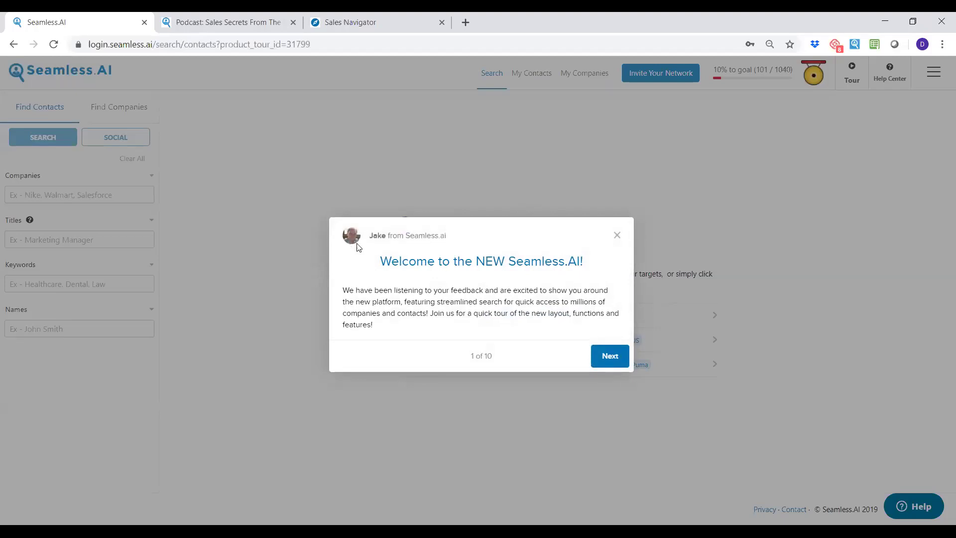
Advance through the first four tour steps, then close the tour.
click(606, 364)
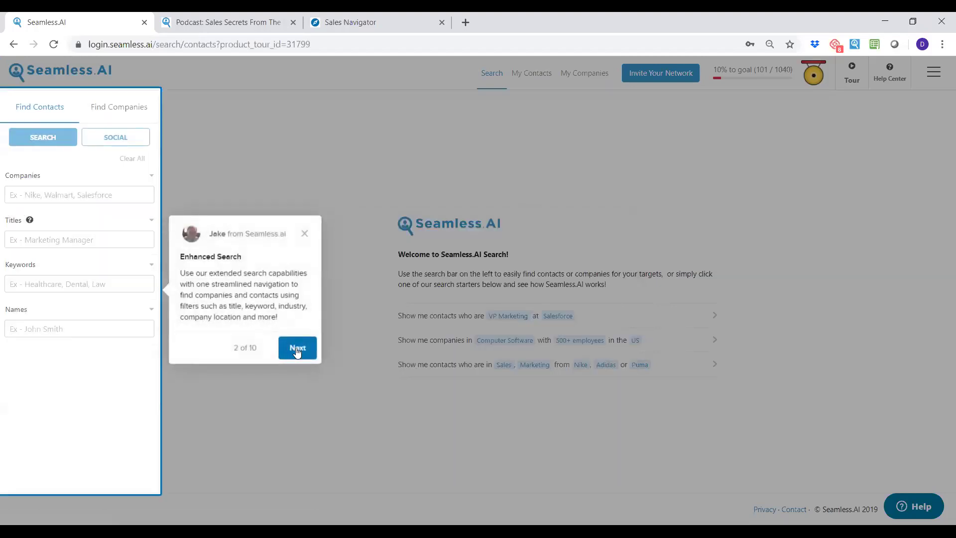
click(297, 350)
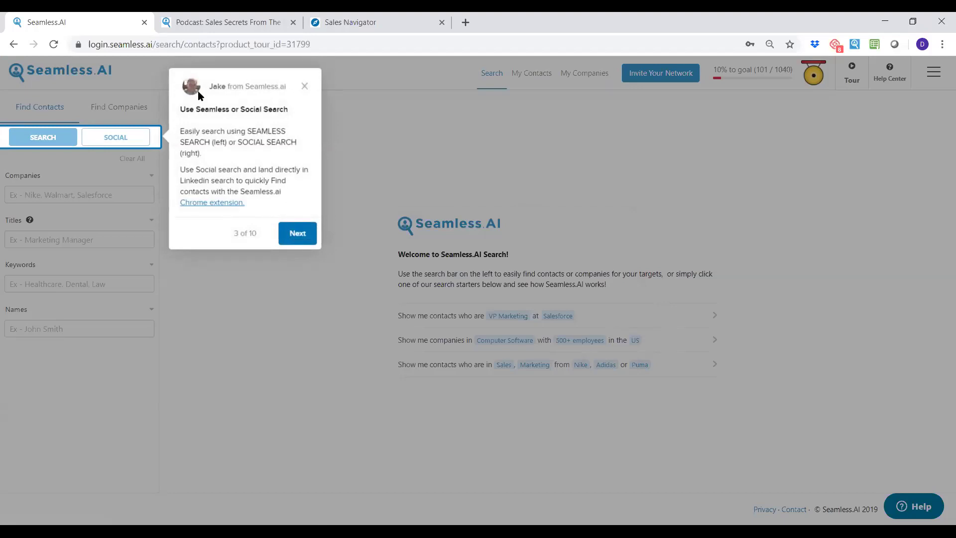
click(297, 235)
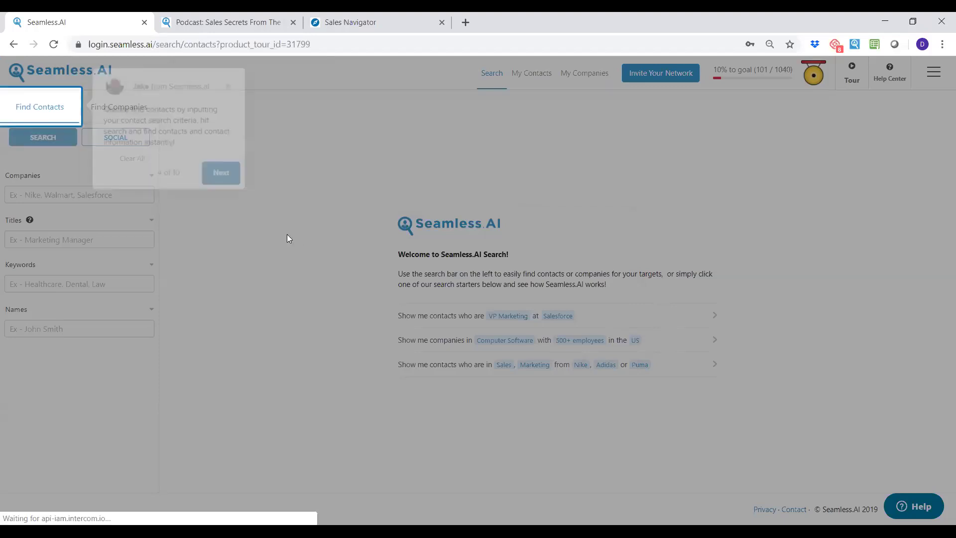
click(214, 172)
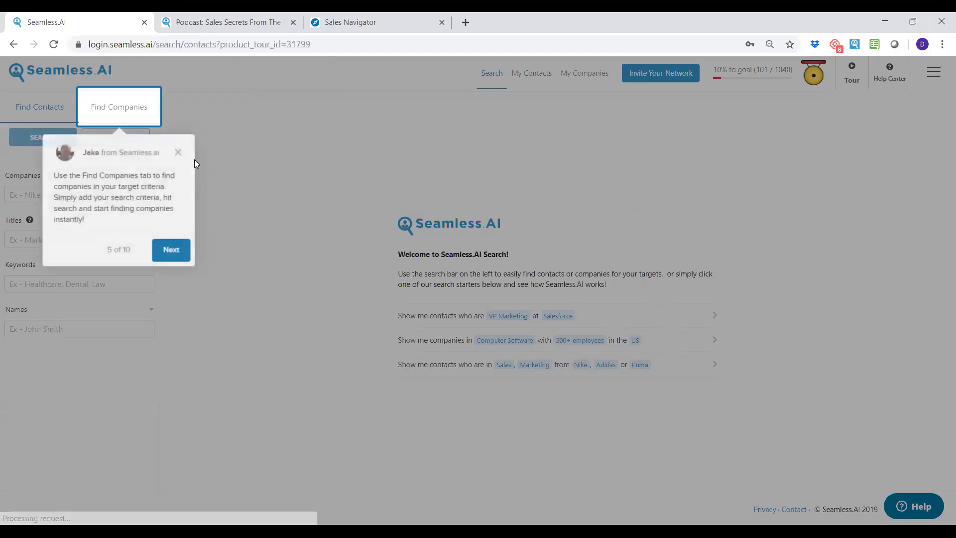
click(175, 154)
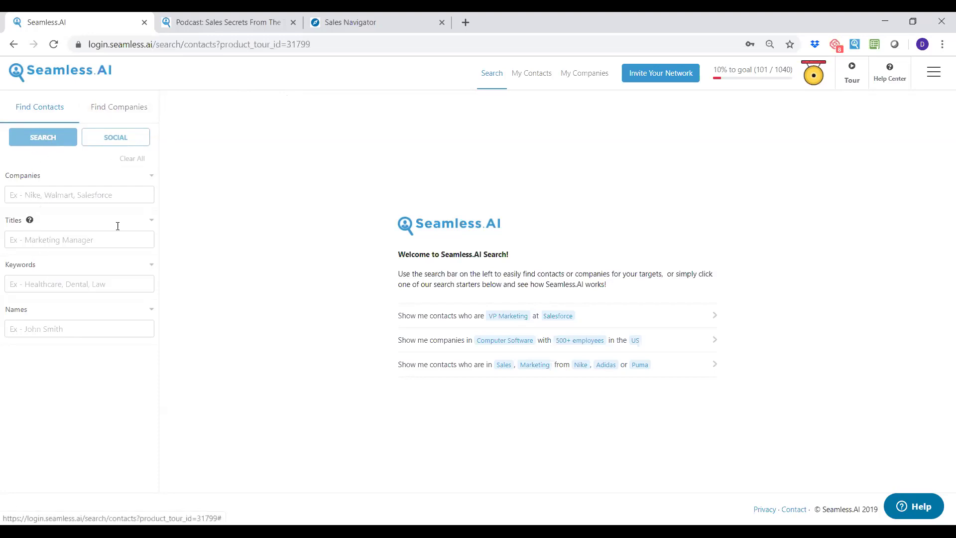
Type 'nike' in the Companies field and add Nike as a company filter tag.
click(75, 191)
text(nike)
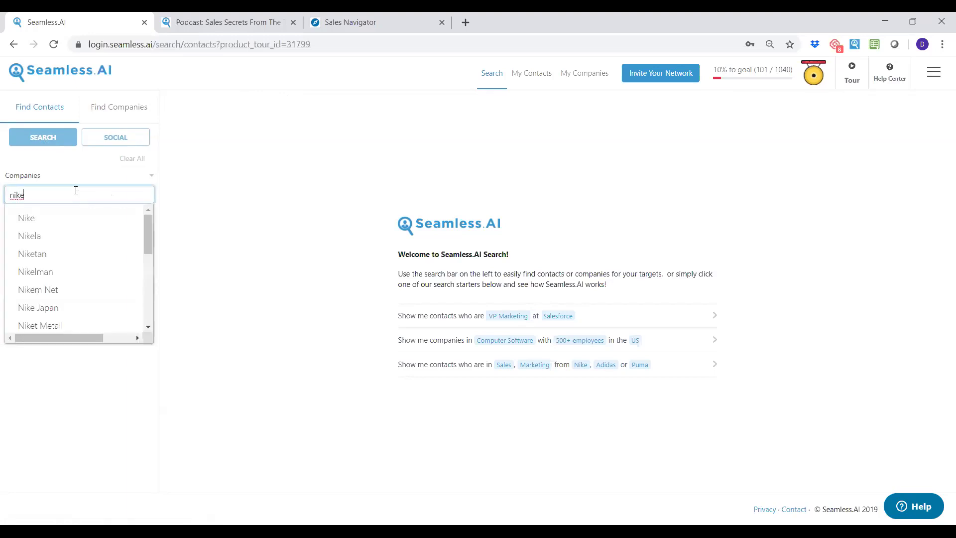
click(32, 219)
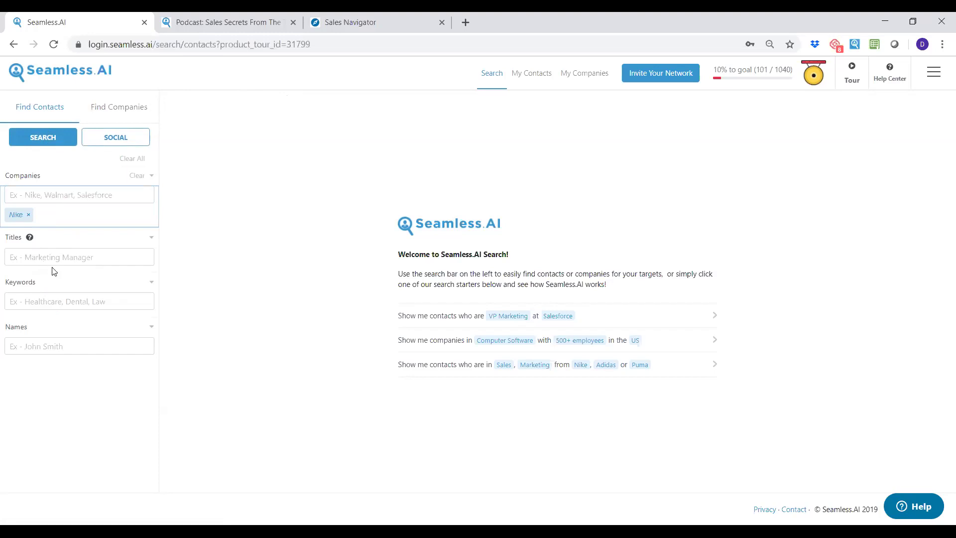
click(55, 344)
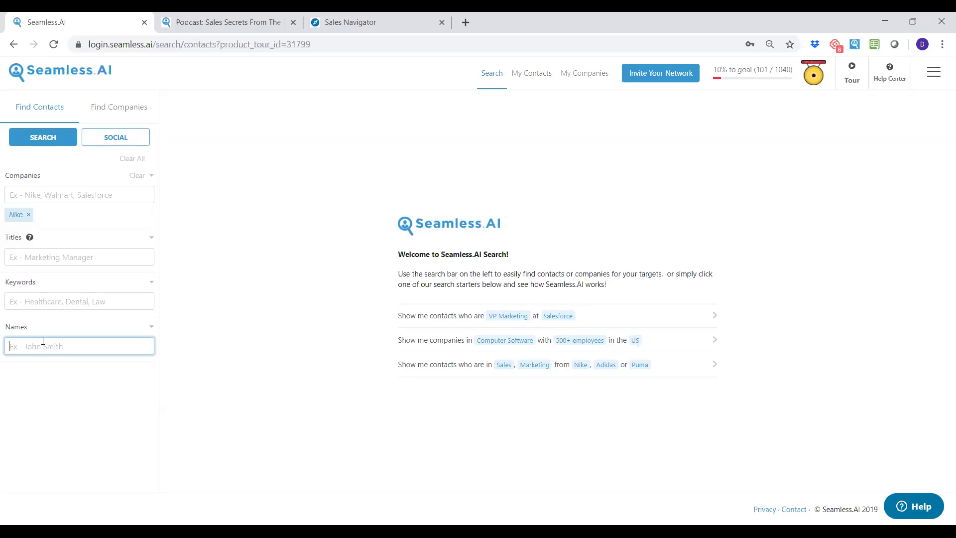
Add a person's name under Names, then remove it, leaving Nike as the only filter.
key(Return)
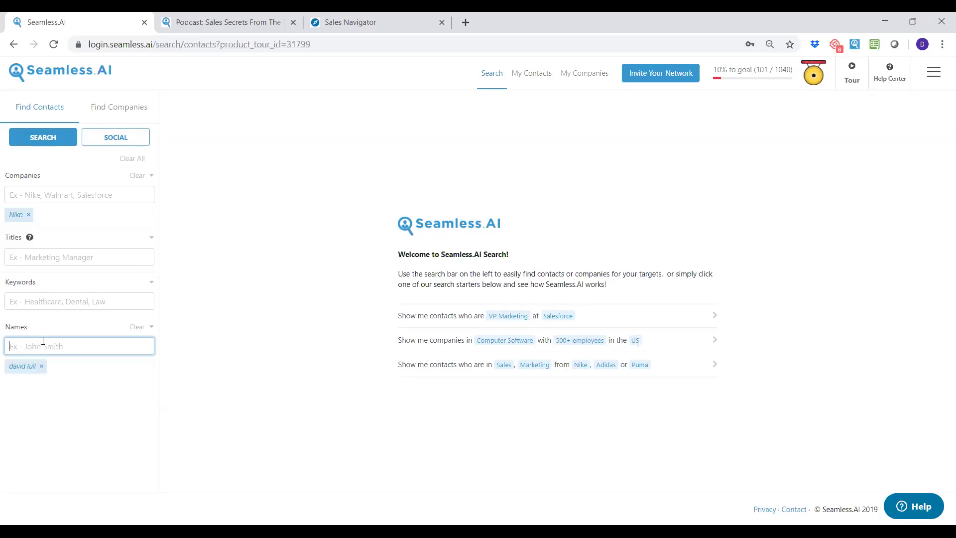
click(41, 367)
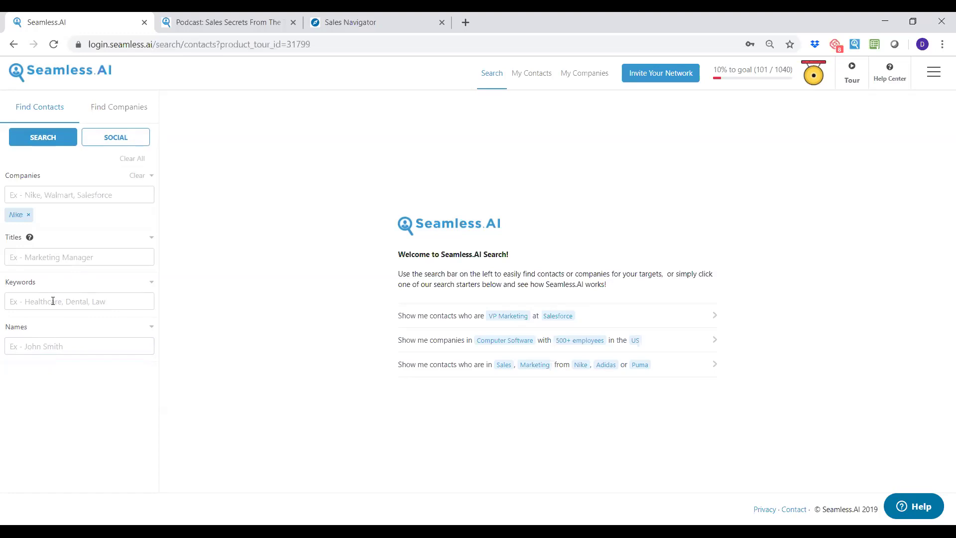
Add ceo, vp and director as title filters for the Nike contact search.
click(80, 258)
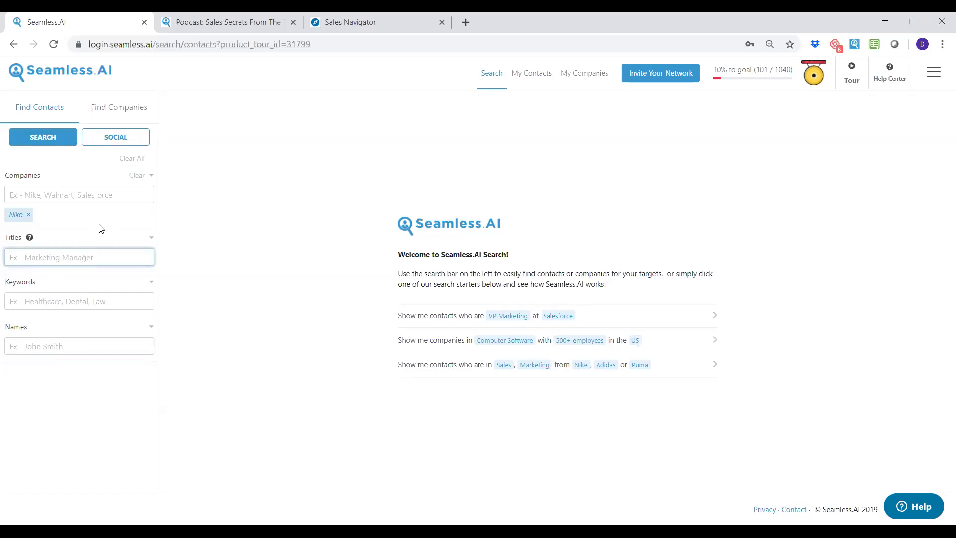
text(ceo)
key(Return)
text(vp)
key(Return)
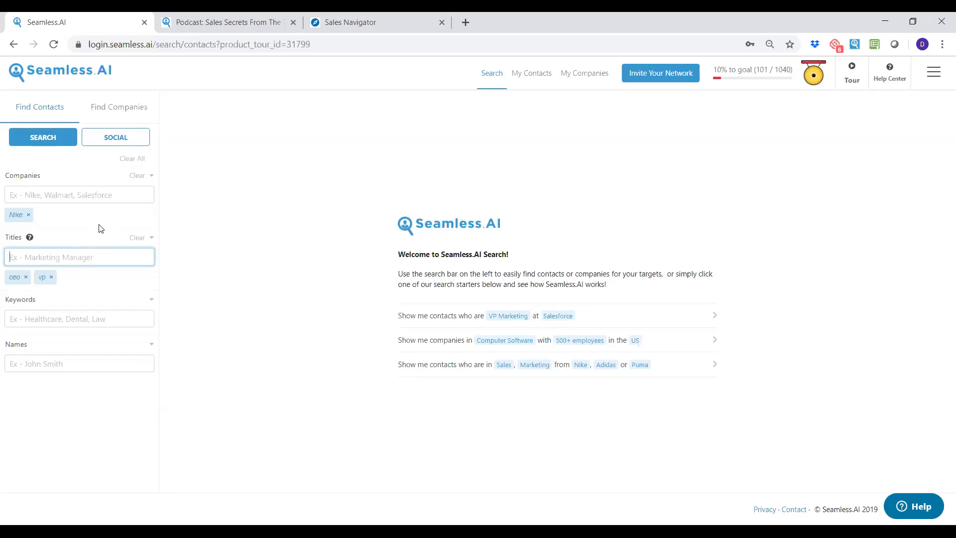
text(director)
key(Return)
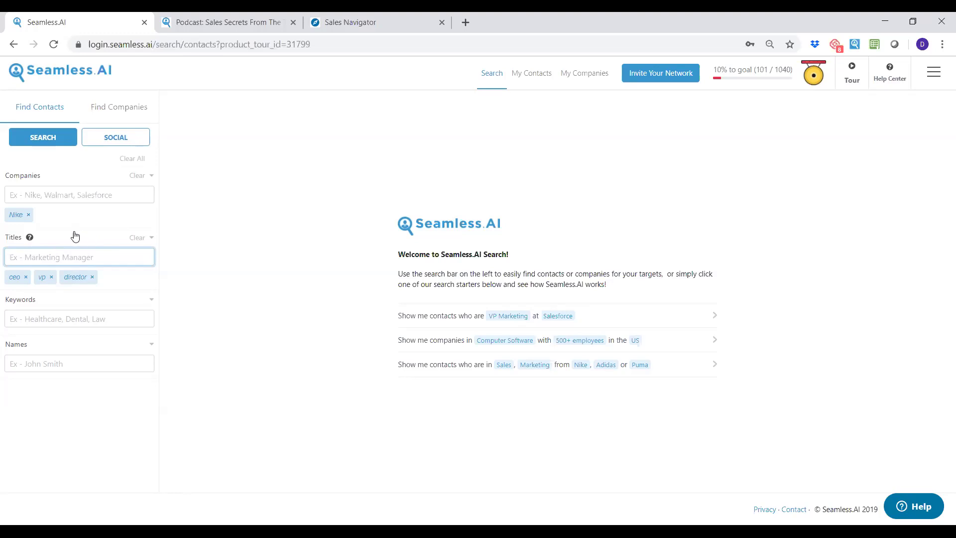
Add a 'marketing' keyword filter, then remove it again.
click(55, 320)
text(marketing)
key(Return)
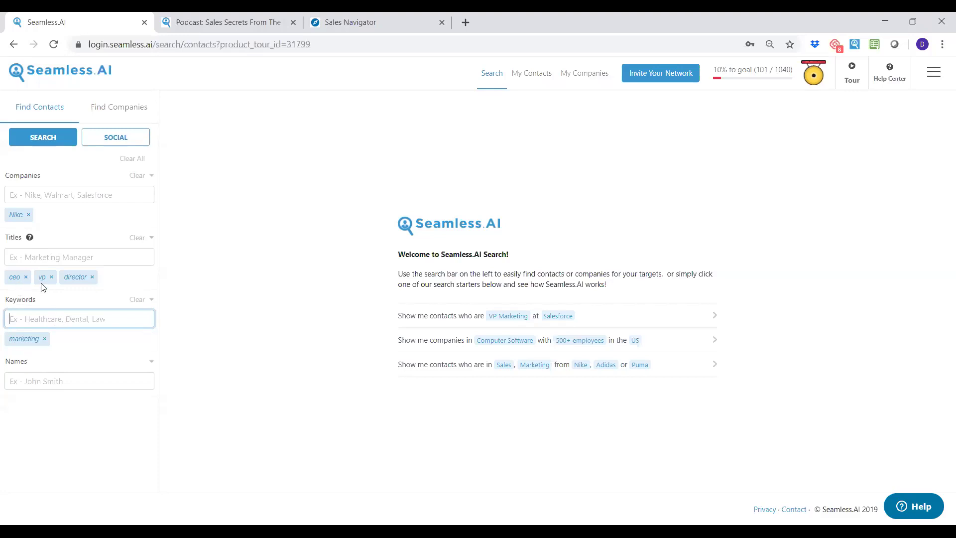
click(44, 339)
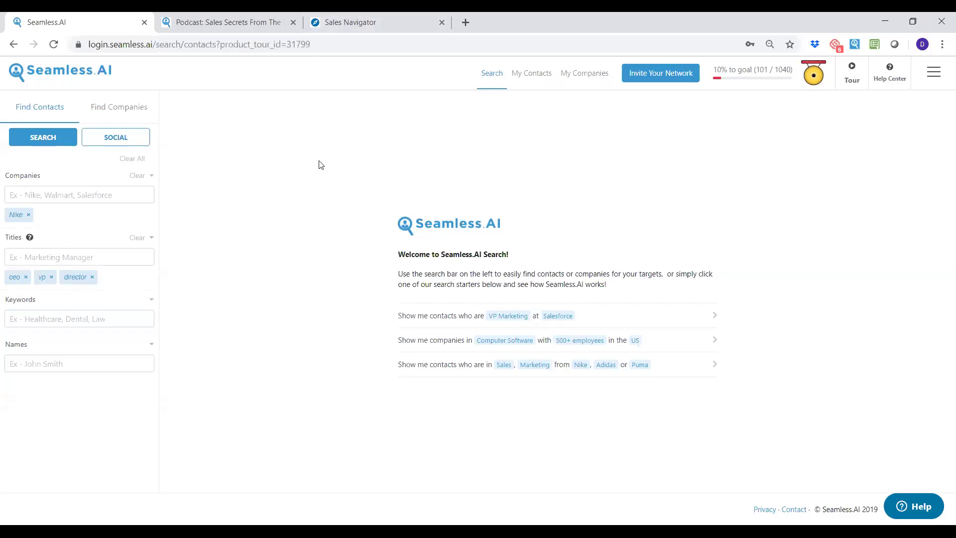
Run the filtered search and scan the Nike President and Vice President results.
click(40, 144)
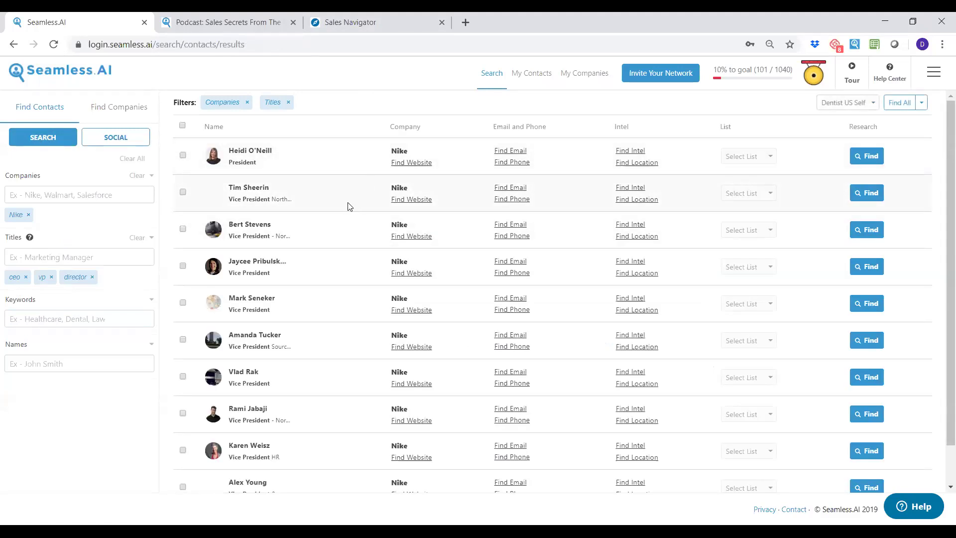
scroll(349, 207, down, 1)
scroll(348, 245, up, 1)
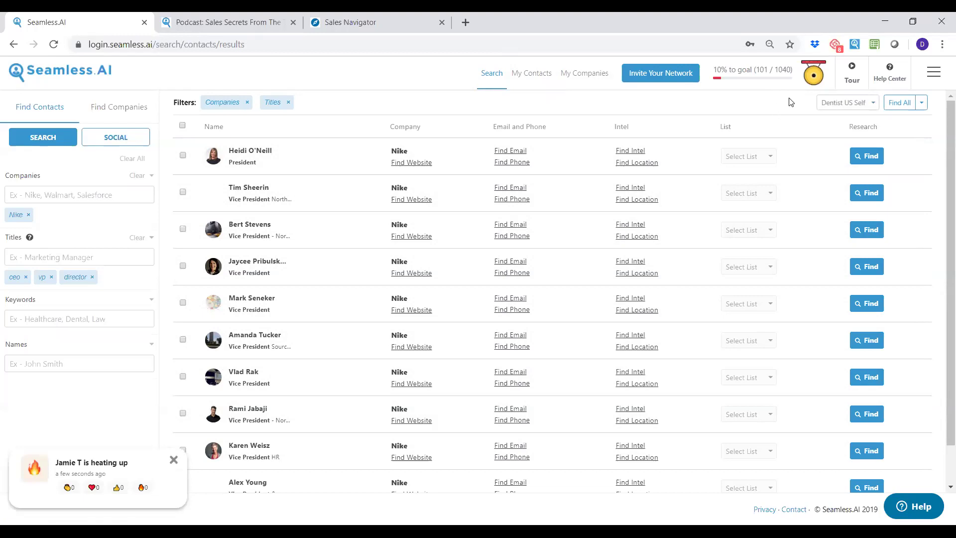
Choose Nike DMs from the Set Default List dropdown as the save destination.
click(871, 108)
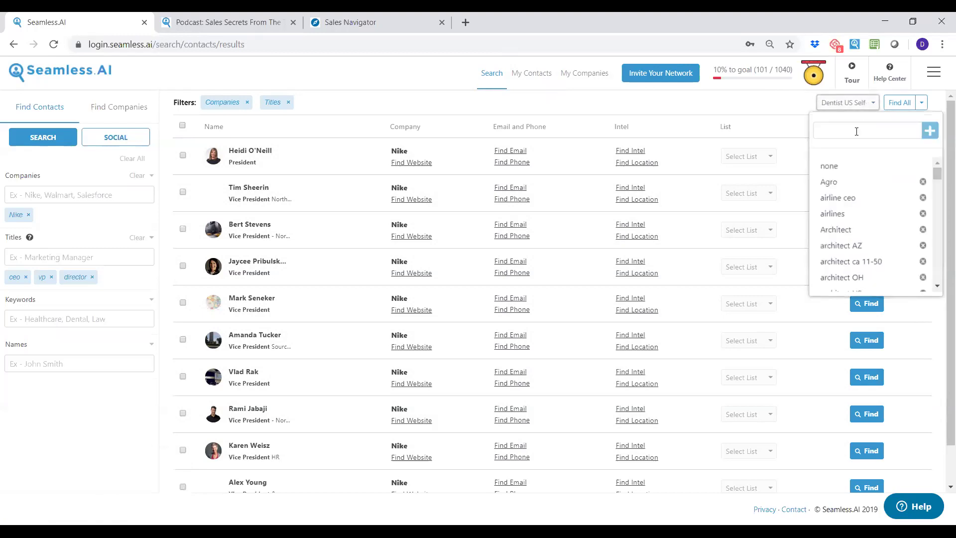
click(840, 168)
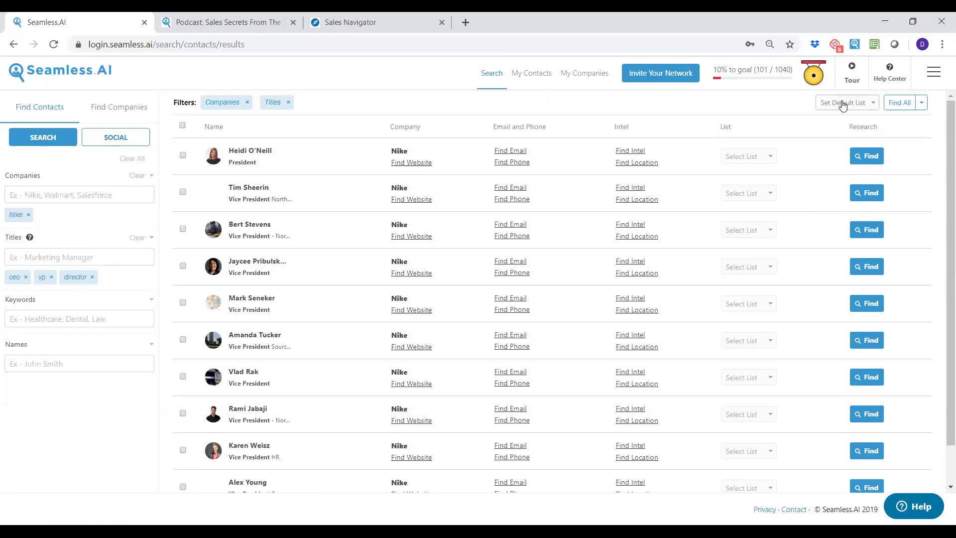
click(874, 104)
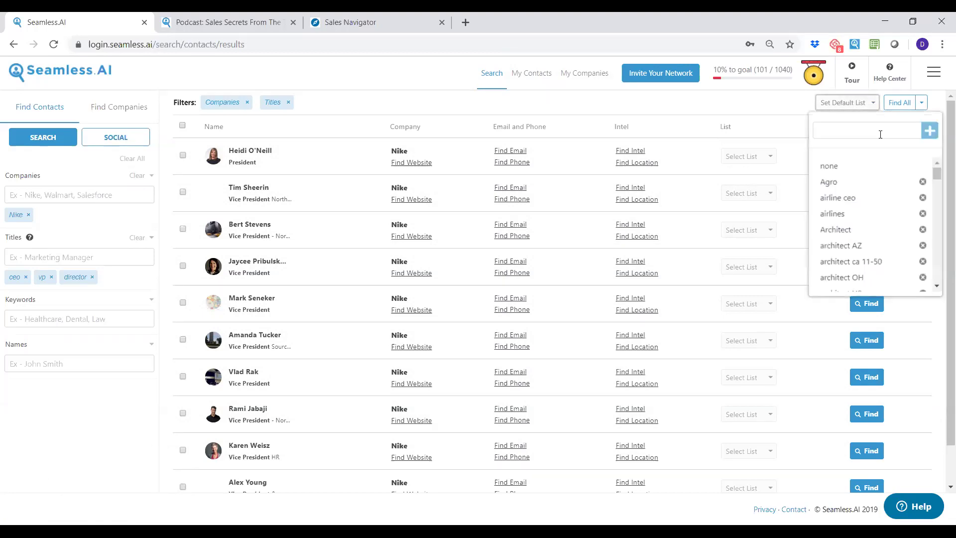
click(859, 132)
text(Ni)
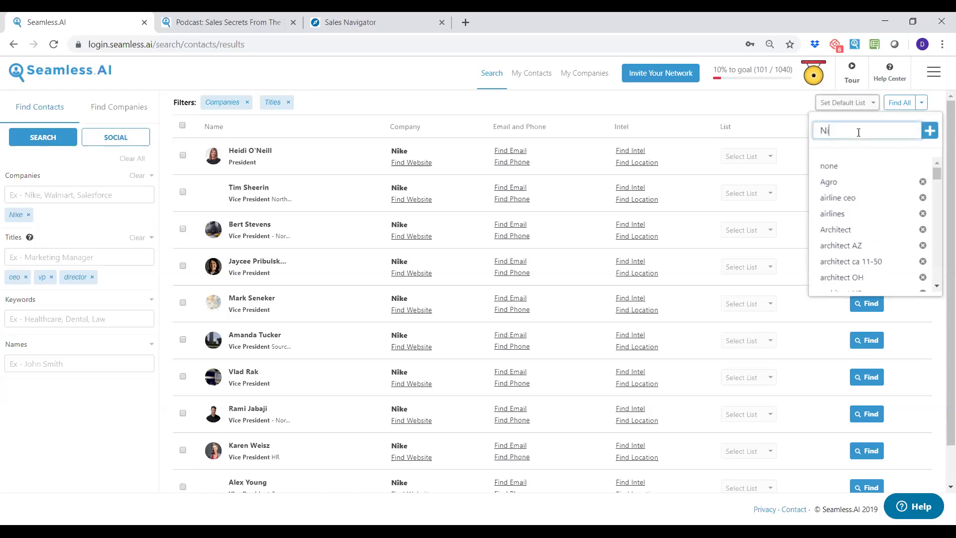
text(ke DmM)
key(BackSpace)
key(BackSpace)
key(BackSpace)
key(BackSpace)
key(BackSpace)
key(BackSpace)
key(BackSpace)
scroll(854, 177, down, 10)
scroll(856, 198, down, 8)
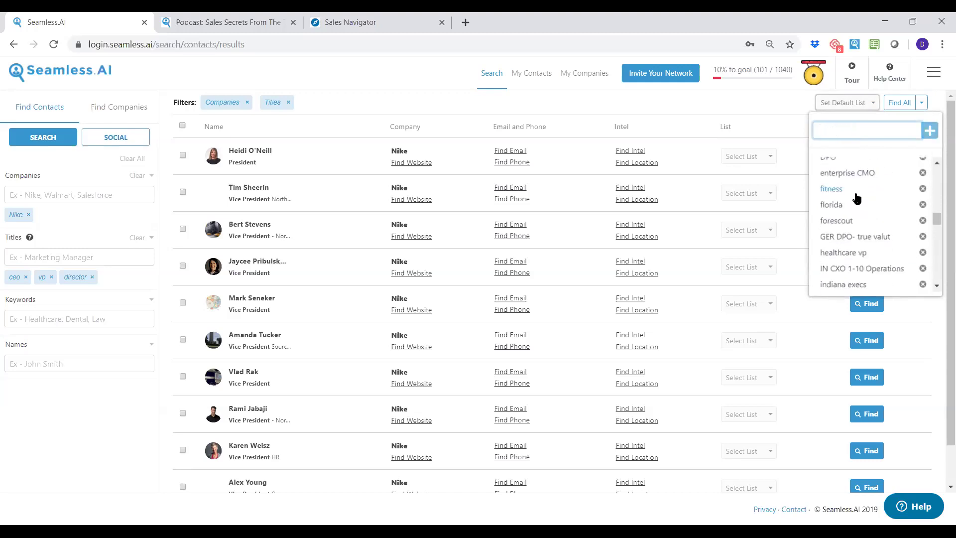
scroll(859, 197, down, 3)
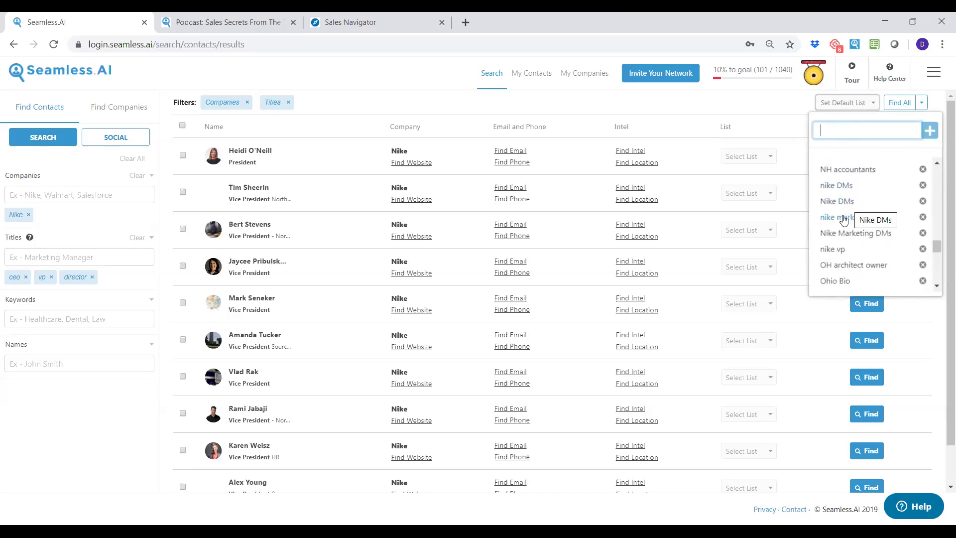
click(845, 201)
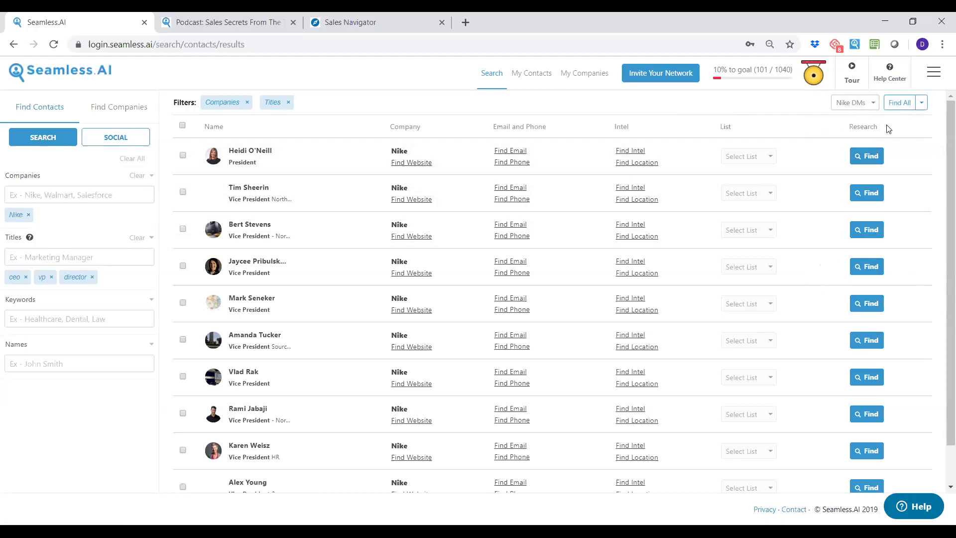
click(875, 106)
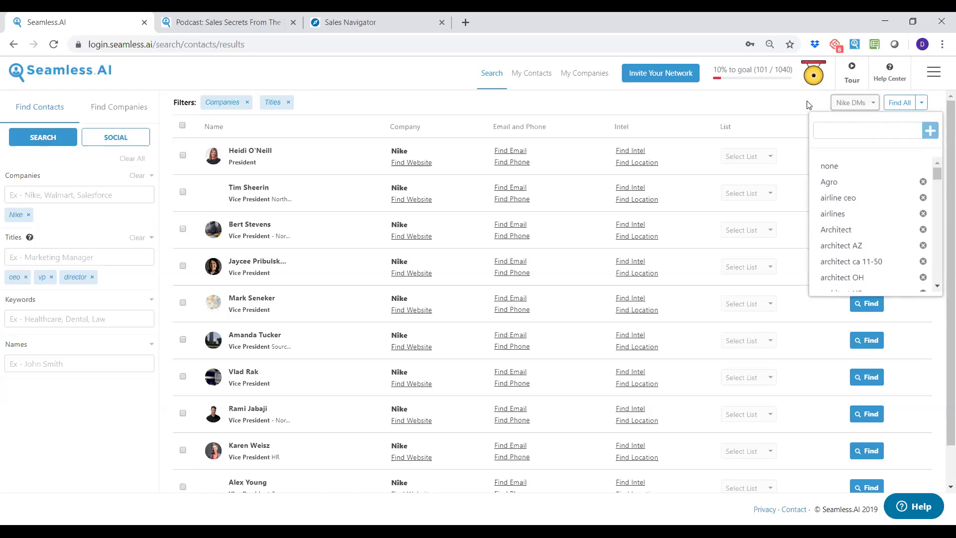
Research every contact on this results page with Find All, then view My Contacts.
click(794, 104)
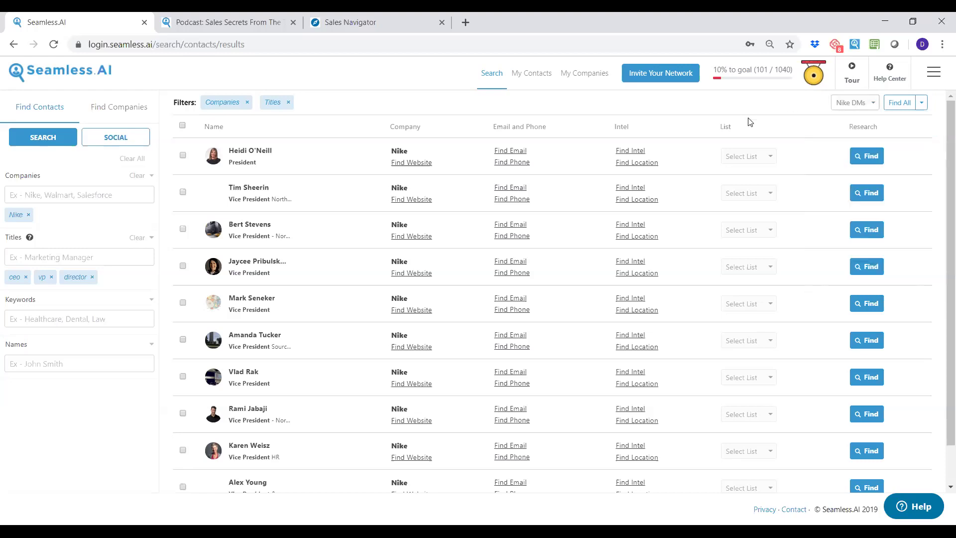
click(903, 107)
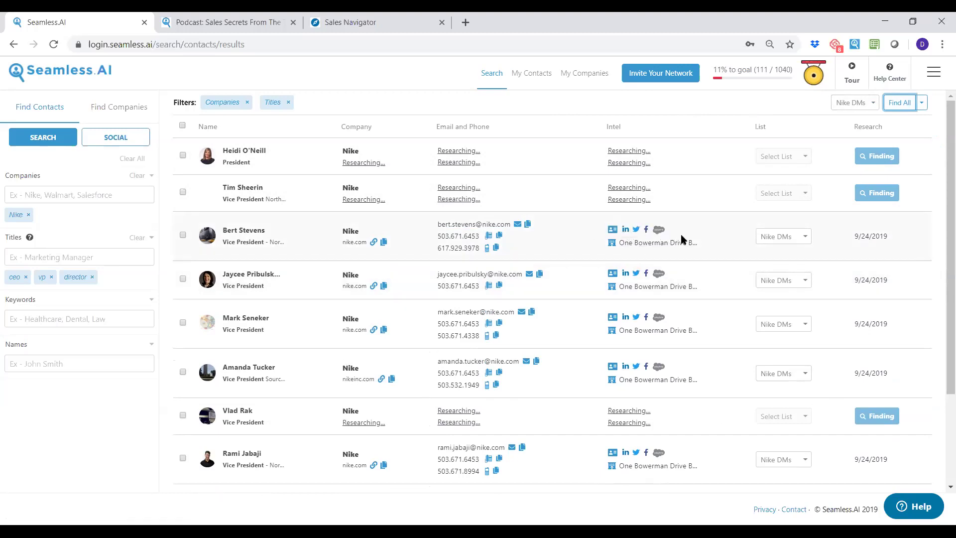
scroll(577, 295, down, 3)
scroll(543, 299, up, 1)
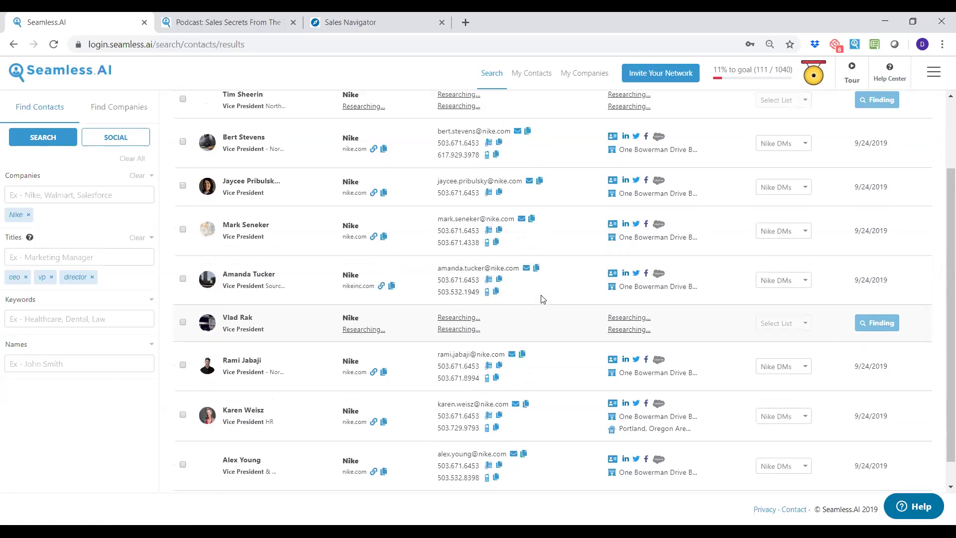
scroll(542, 298, up, 3)
click(536, 75)
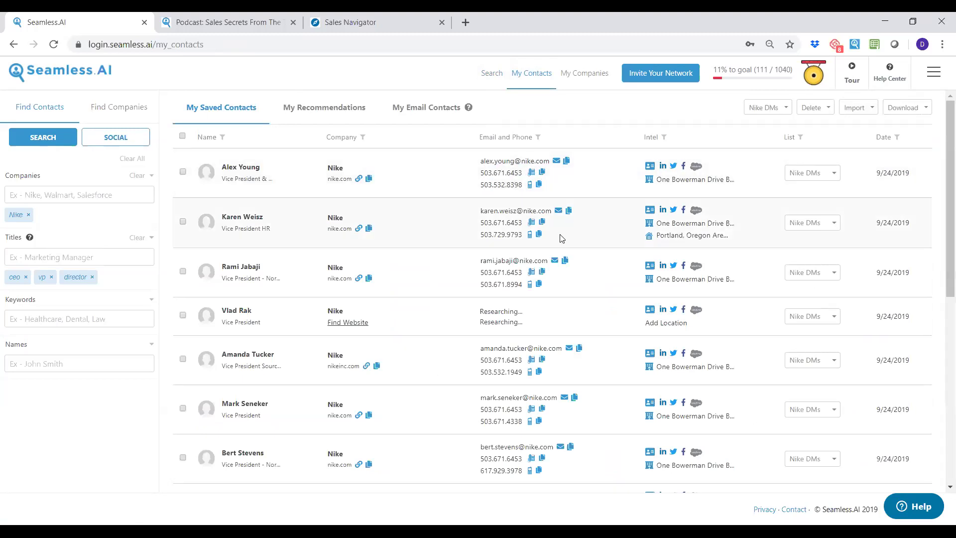
Filter saved contacts to those including a contact phone, then go back to Search.
click(539, 138)
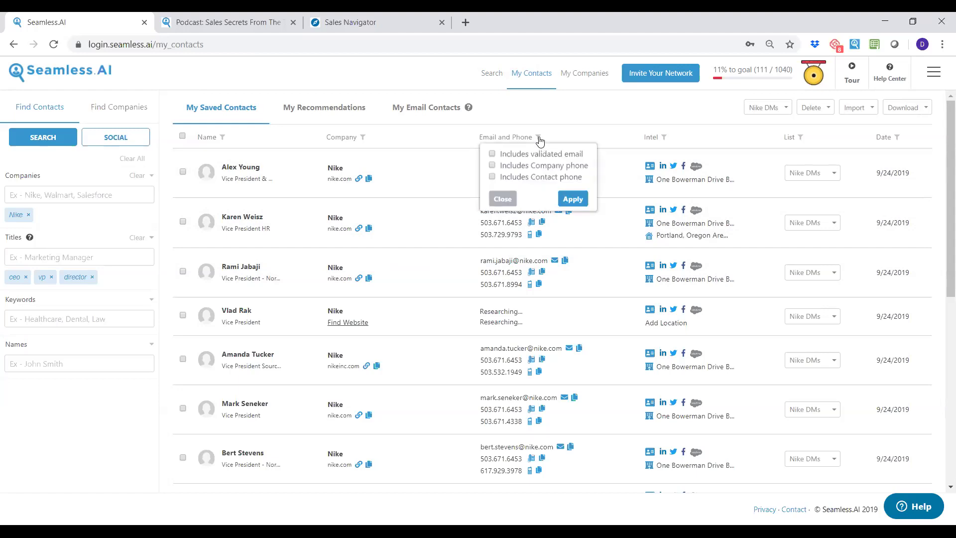
click(492, 178)
click(571, 199)
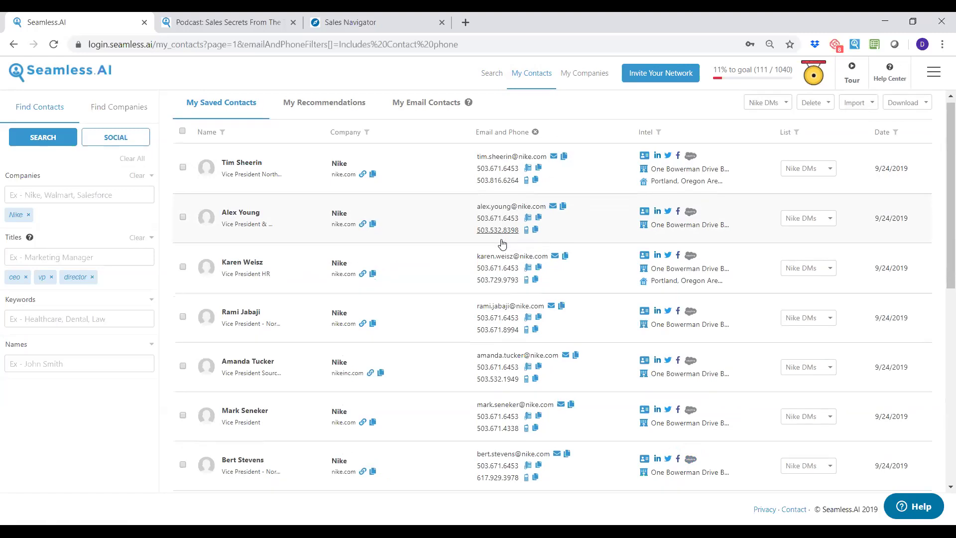
scroll(503, 246, down, 8)
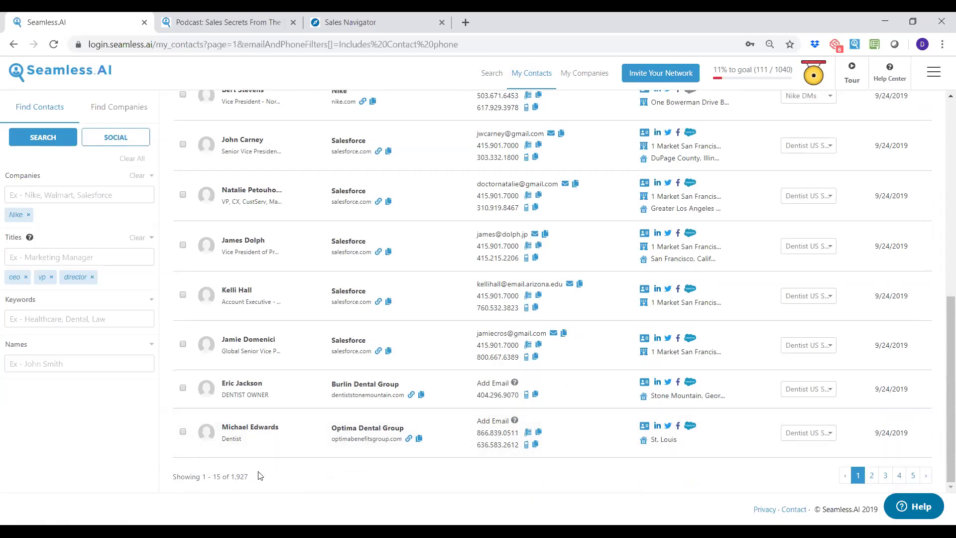
scroll(425, 405, up, 8)
click(485, 75)
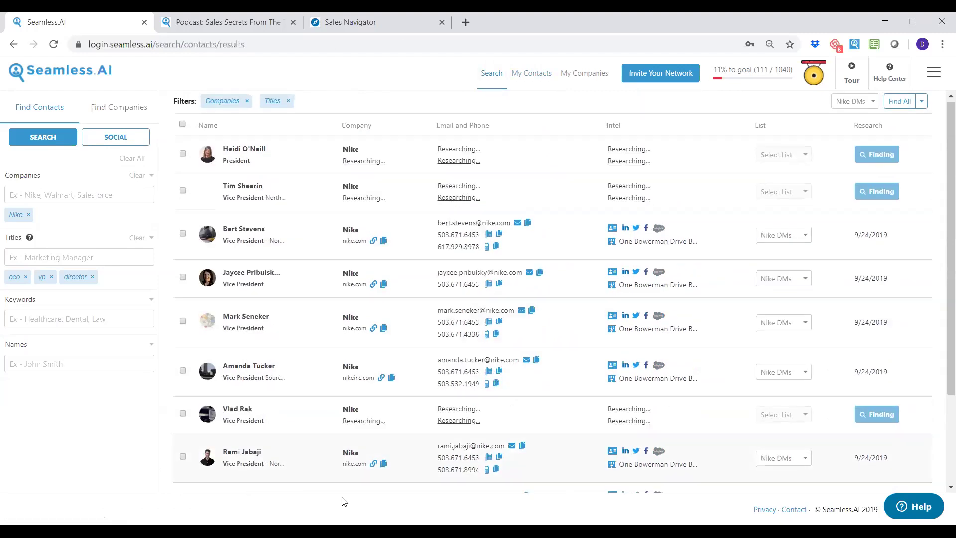
scroll(253, 482, down, 3)
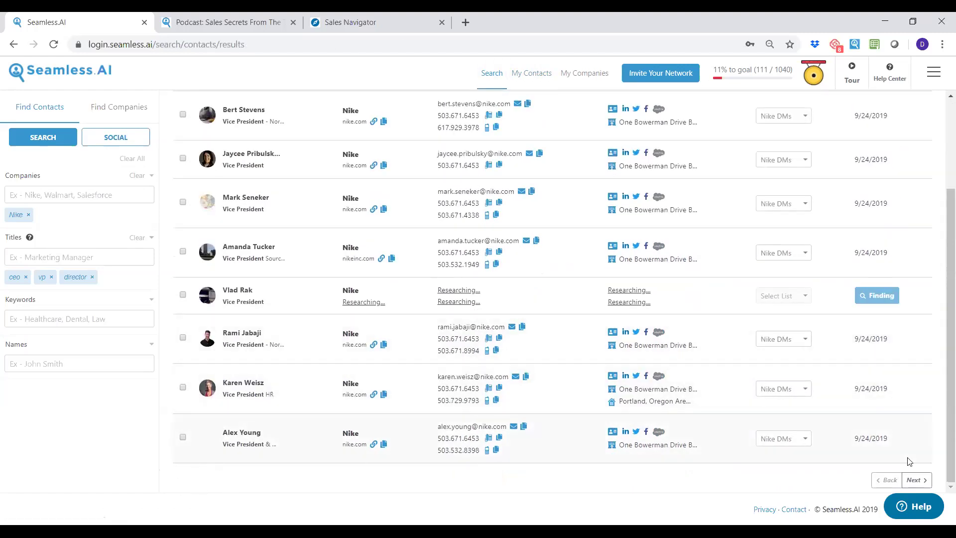
Go to the second results page and research all its contacts with Find All.
click(925, 482)
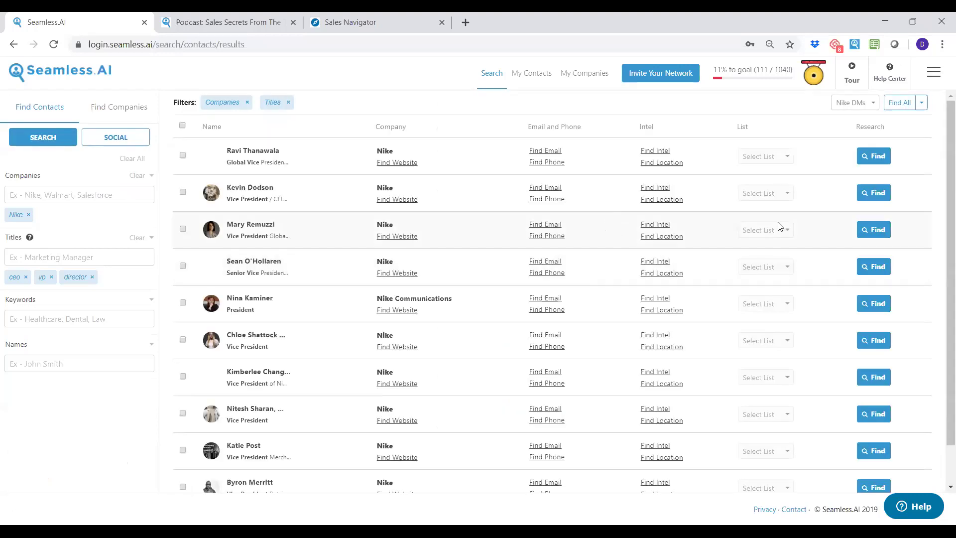
click(900, 102)
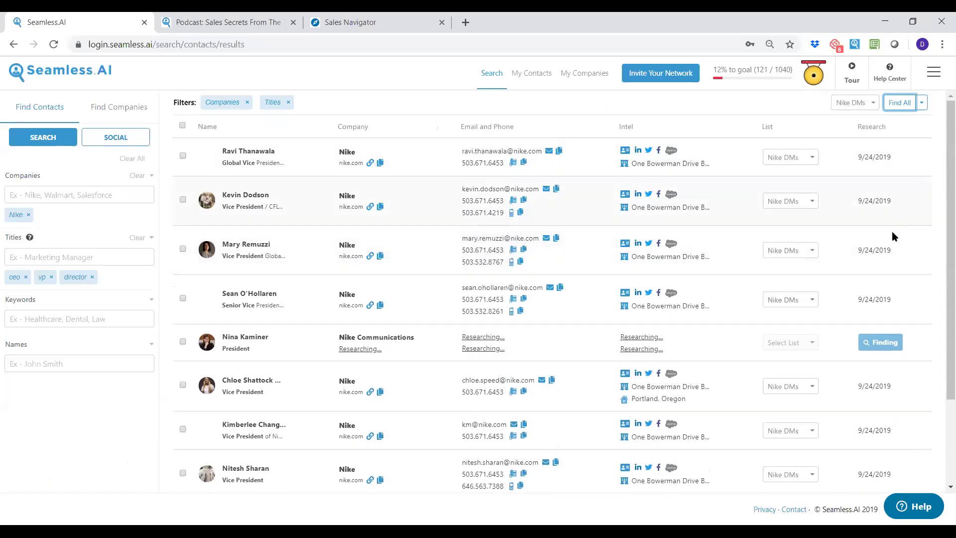
scroll(892, 236, down, 2)
Research the next results page with Find All and open a contact's AI Validation details.
click(918, 483)
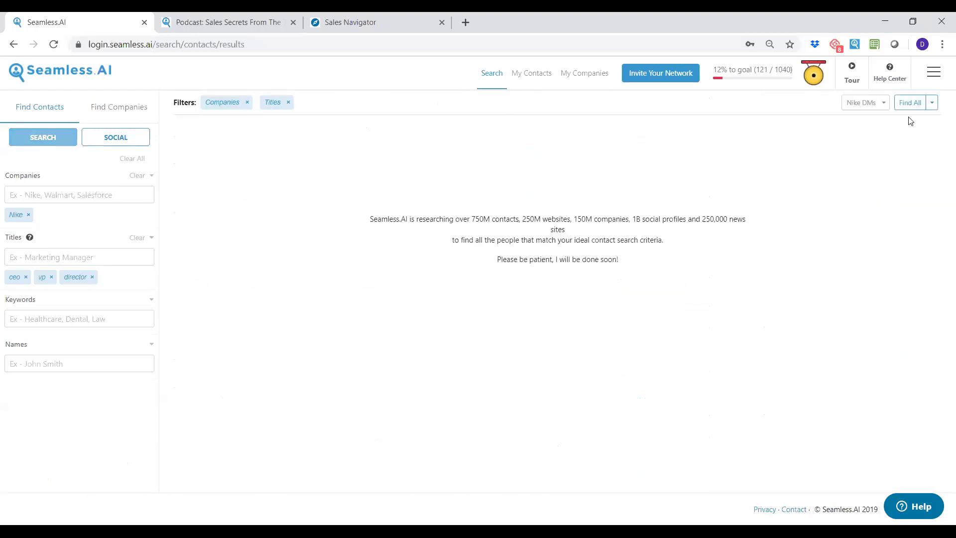
click(910, 103)
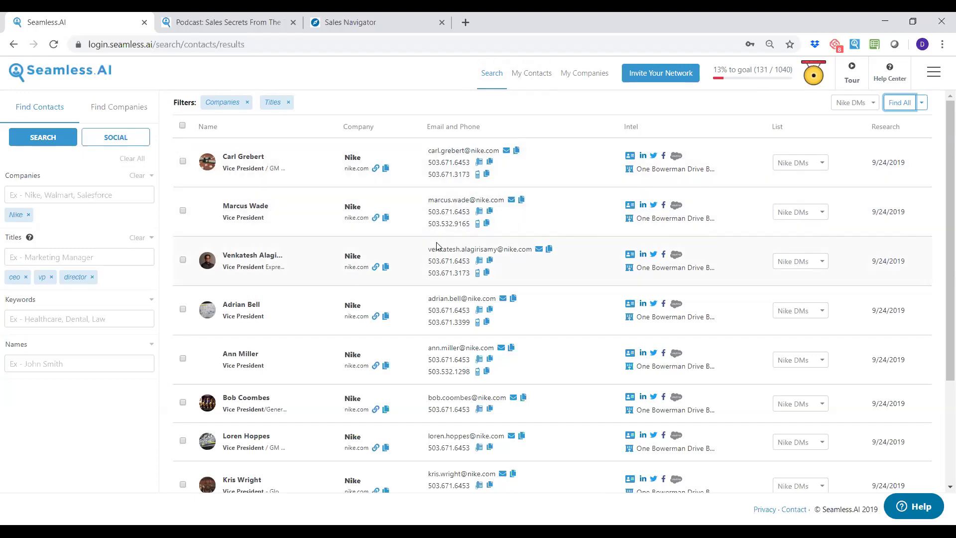
click(459, 201)
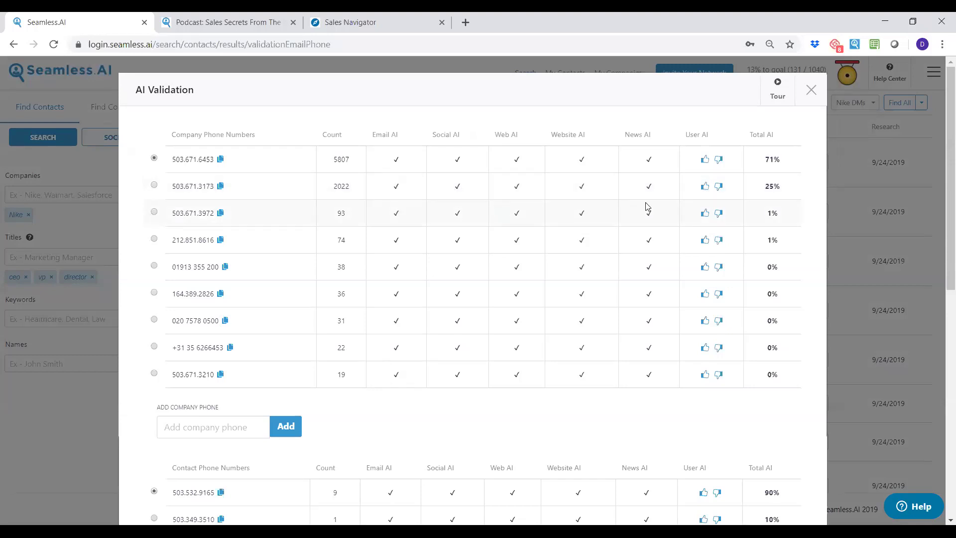
Step through the AI Validation guided tour and close it.
click(779, 96)
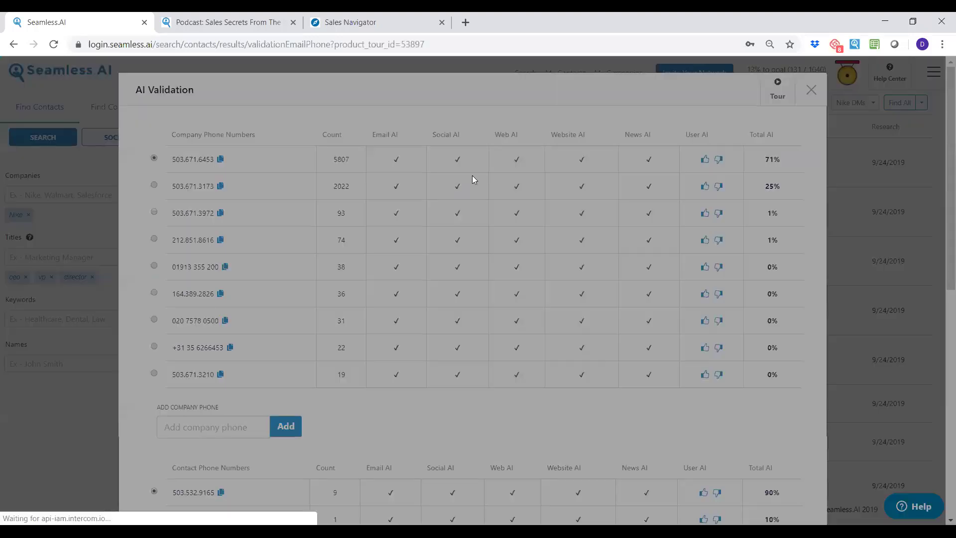
click(298, 260)
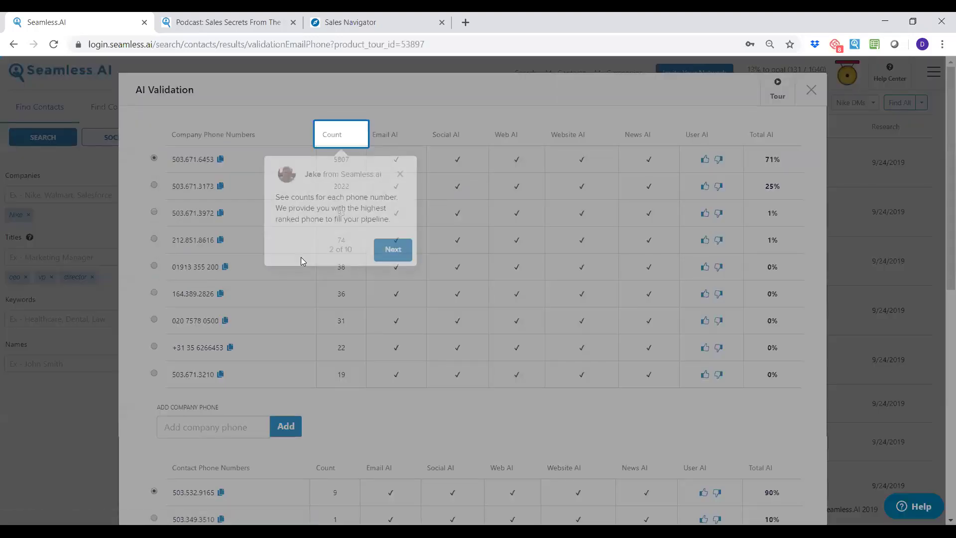
click(397, 251)
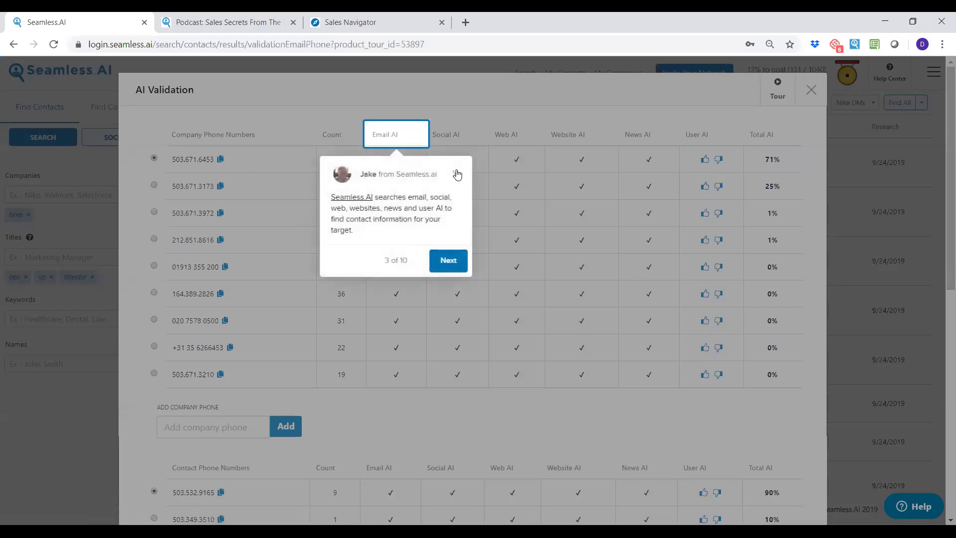
click(456, 174)
Review the Total AI ratings: top contact phone 90%, top company phone 71%, email validity.
mouse_move(386, 131)
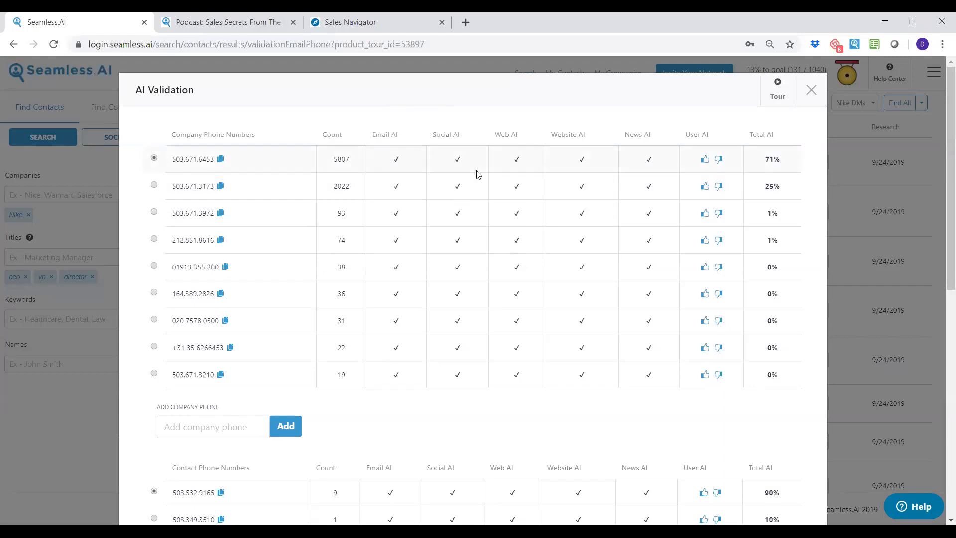
scroll(483, 169, down, 5)
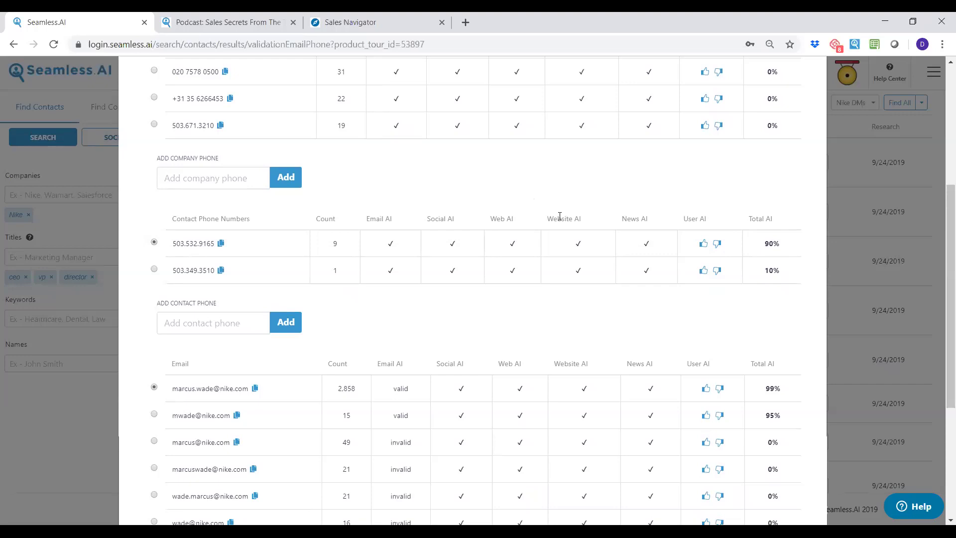
scroll(557, 209, down, 3)
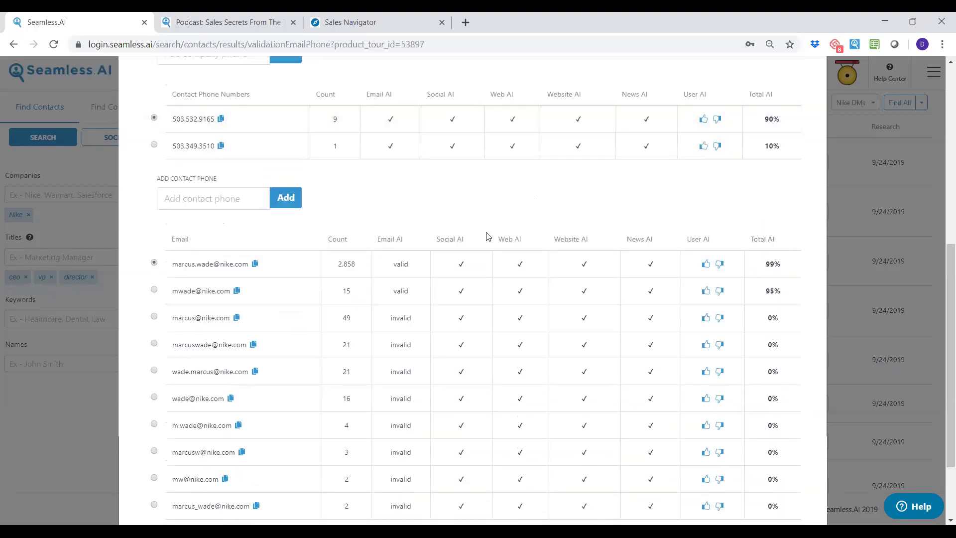
scroll(488, 232, up, 2)
scroll(493, 233, down, 4)
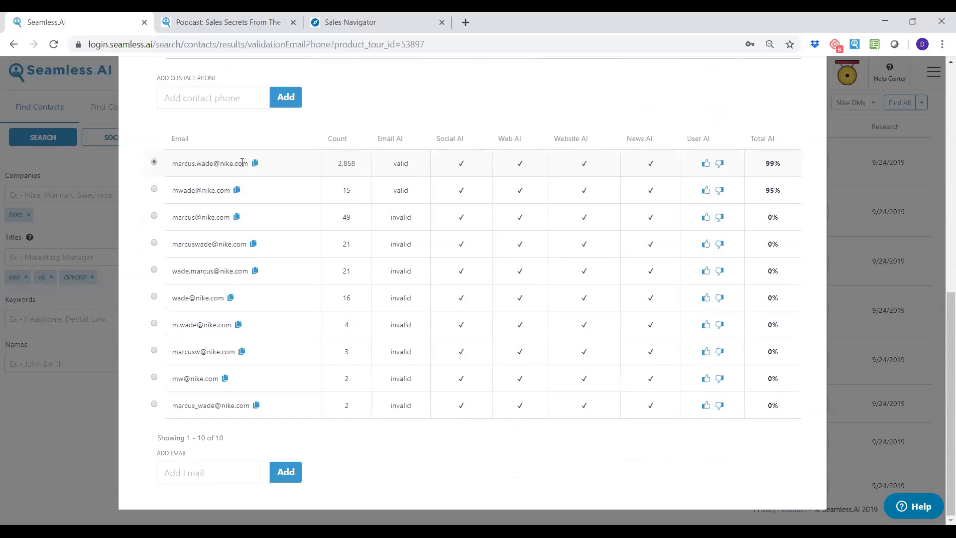
double_click(404, 164)
double_click(404, 270)
double_click(399, 299)
click(409, 271)
scroll(419, 234, up, 10)
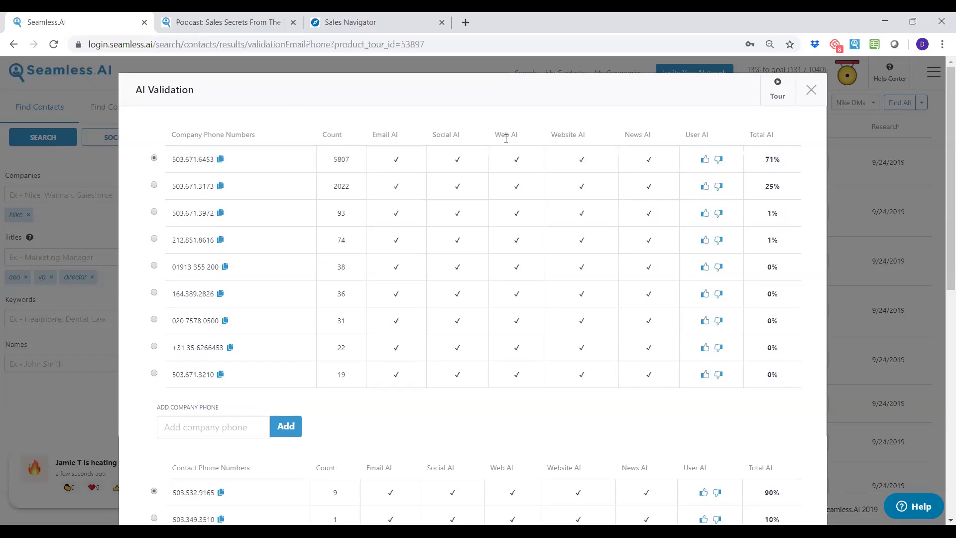
Send the first Nike contact to Salesforce and check its account duplication warning.
click(811, 95)
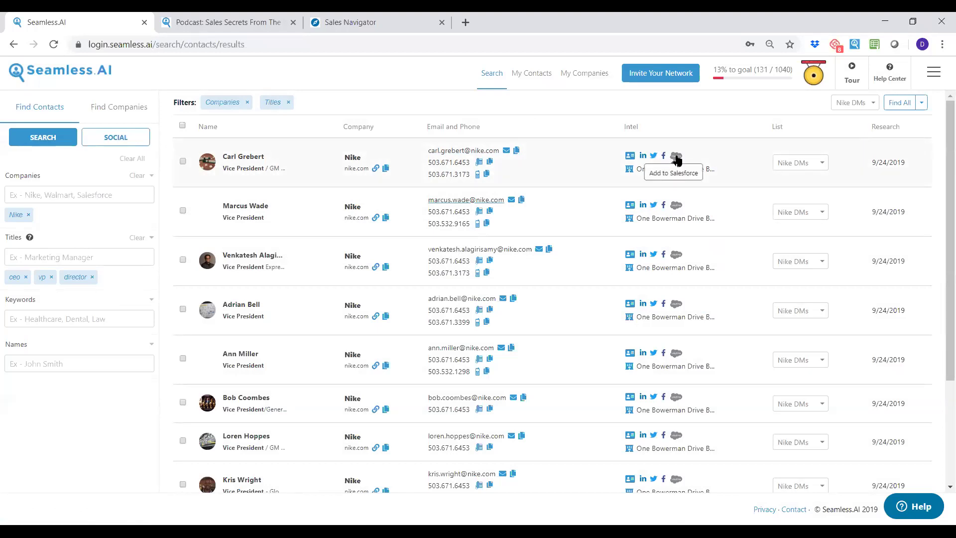
click(676, 158)
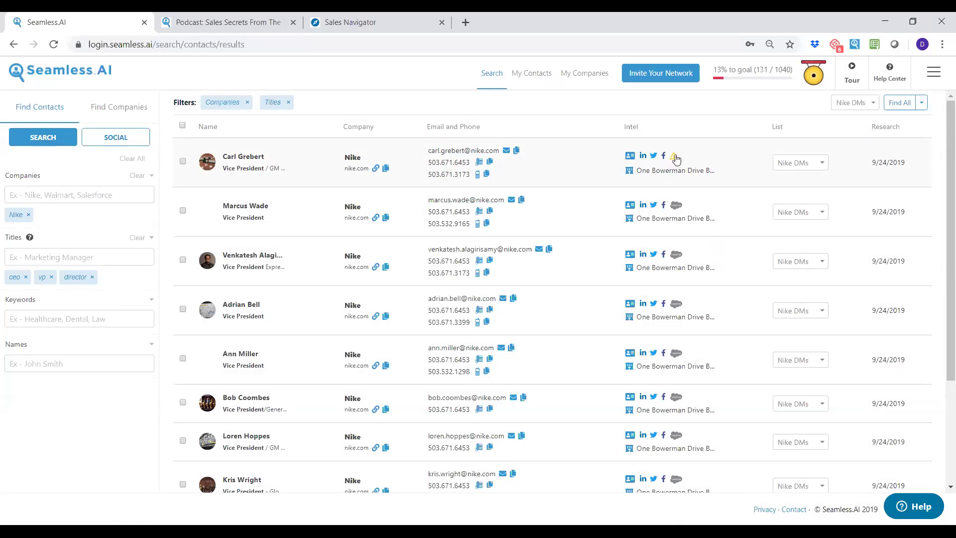
click(676, 158)
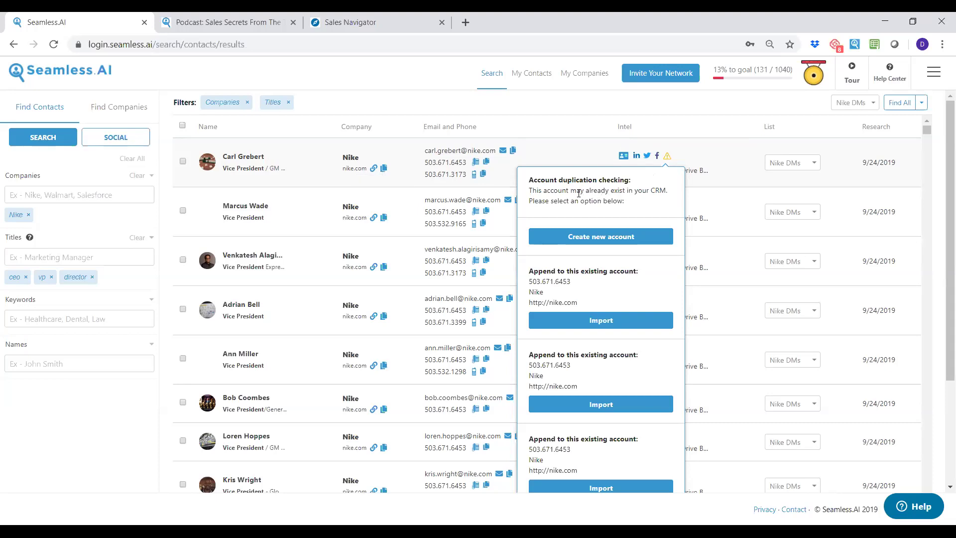
click(563, 98)
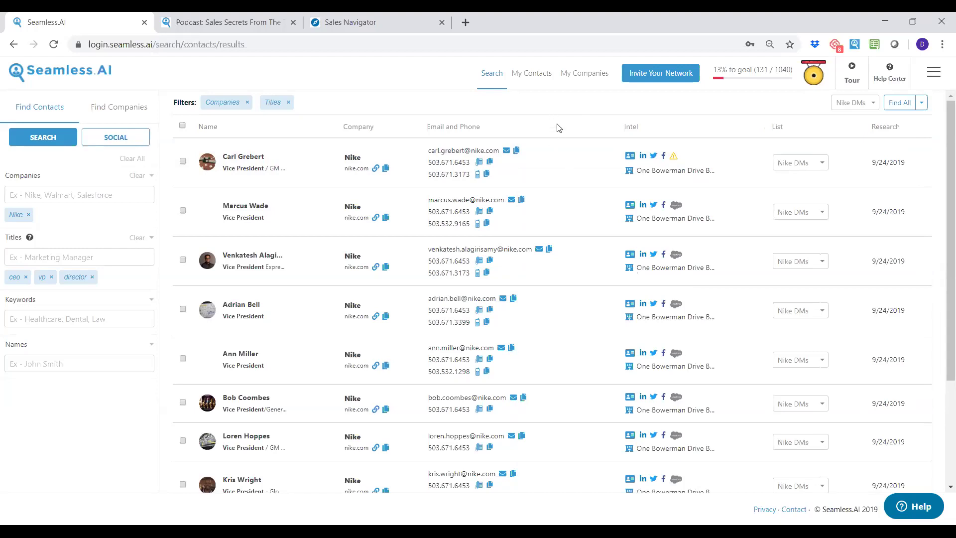
Open the first contact's Contact Intelligence page and browse its social, news and company links.
click(629, 157)
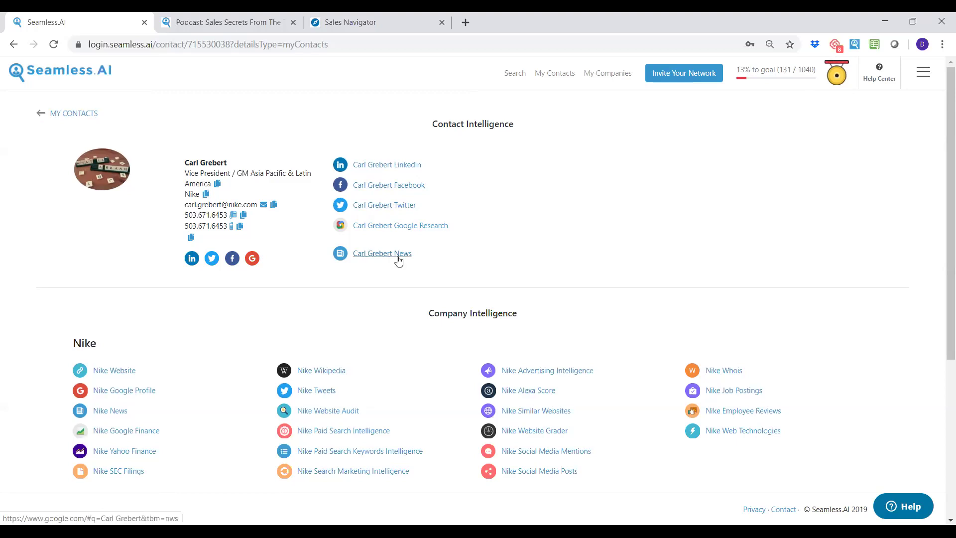
scroll(329, 334, down, 1)
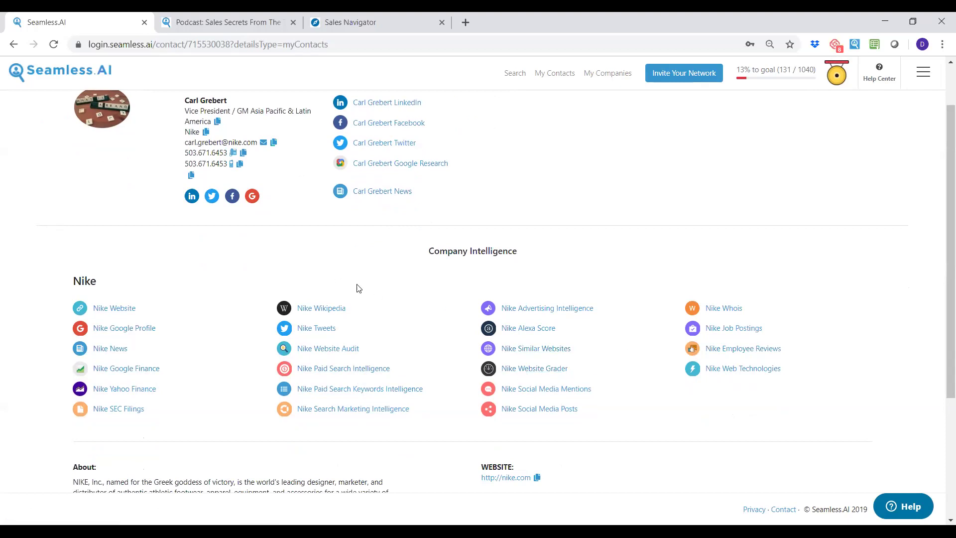
scroll(402, 274, up, 2)
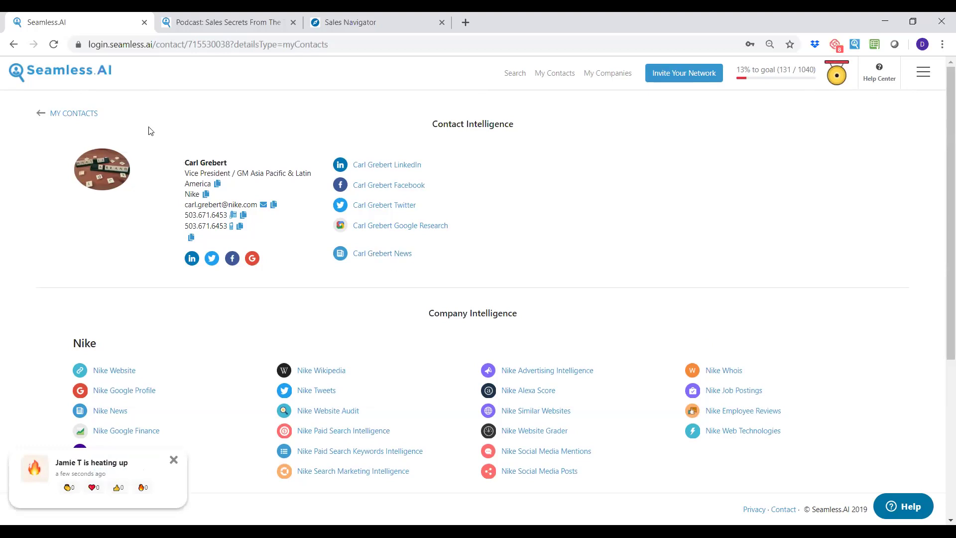
Return to My Saved Contacts and browse the available contact lists.
click(71, 113)
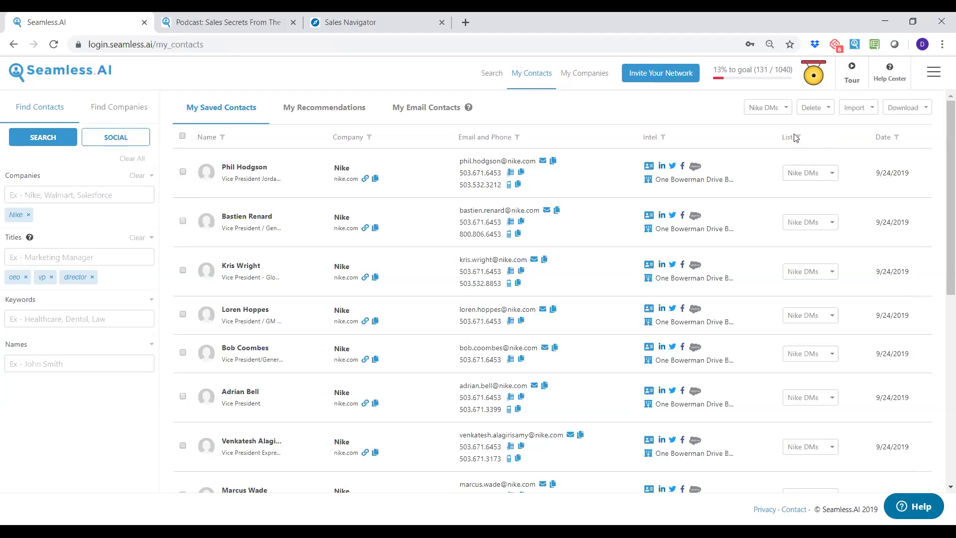
click(786, 113)
scroll(802, 207, down, 5)
scroll(802, 205, down, 2)
scroll(800, 199, up, 10)
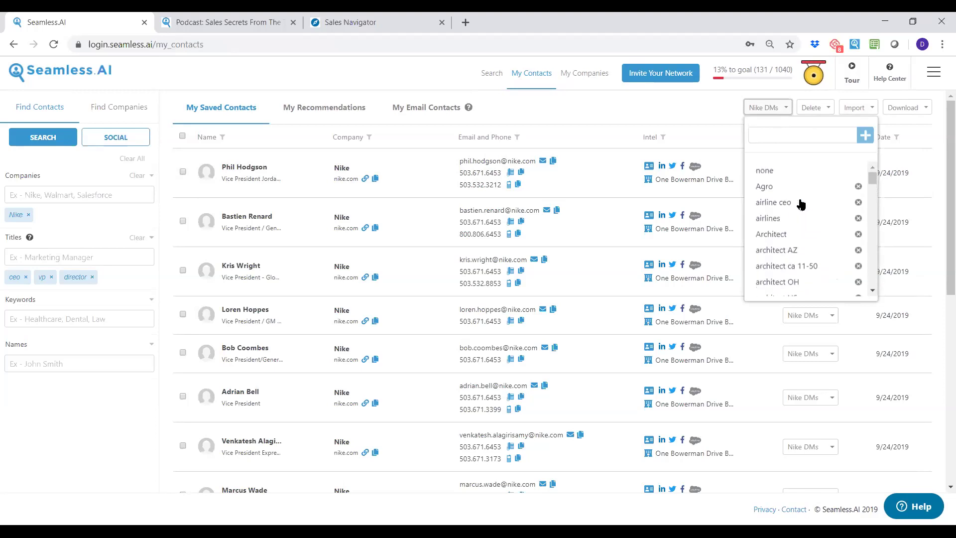
click(706, 113)
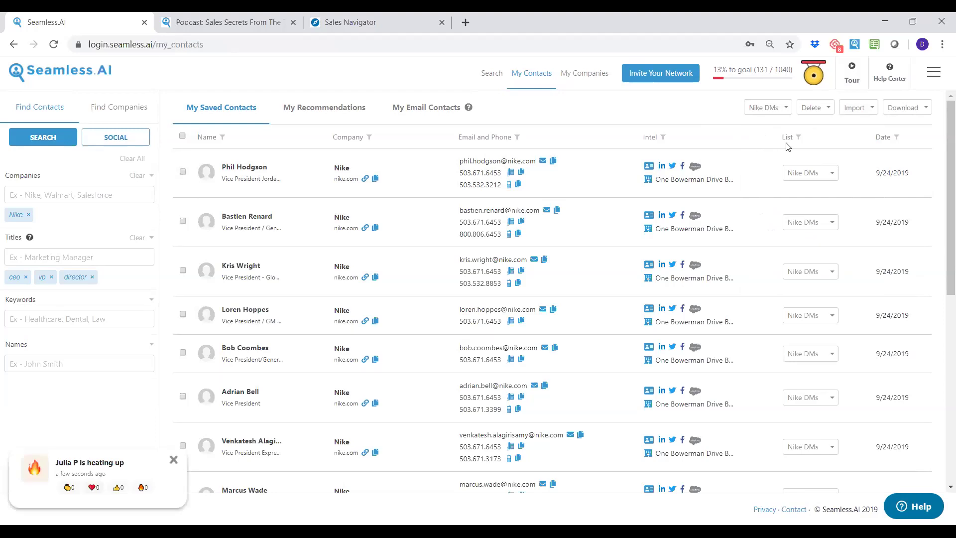
Filter the saved contacts to the Nike DMs list and bring up the Download options.
click(812, 177)
scroll(821, 202, down, 10)
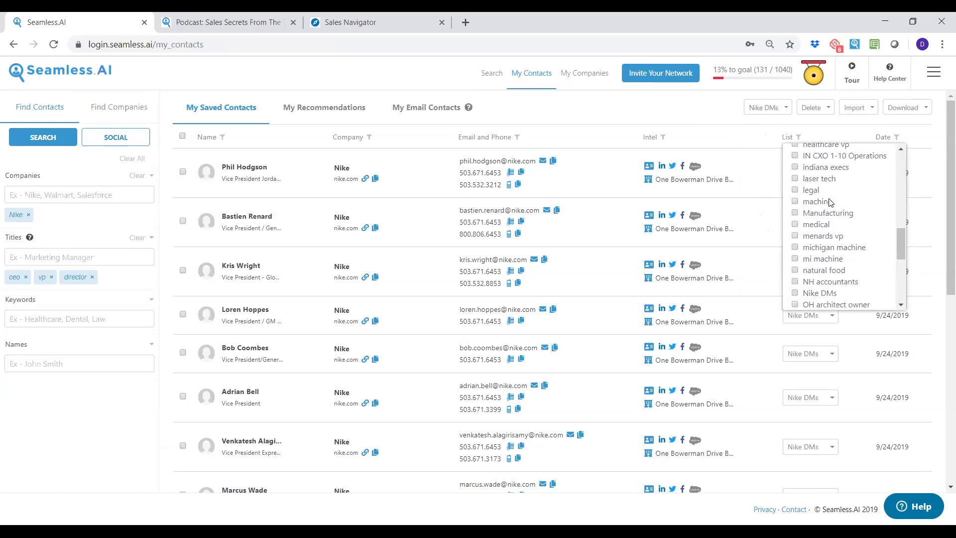
scroll(830, 202, down, 2)
scroll(845, 218, down, 1)
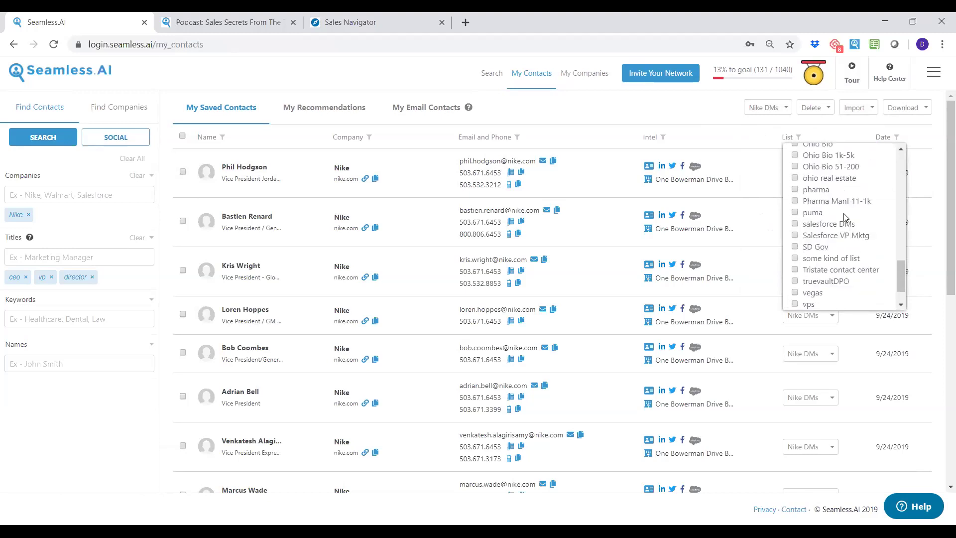
scroll(845, 217, down, 1)
scroll(848, 248, up, 4)
scroll(848, 249, down, 3)
scroll(851, 228, down, 2)
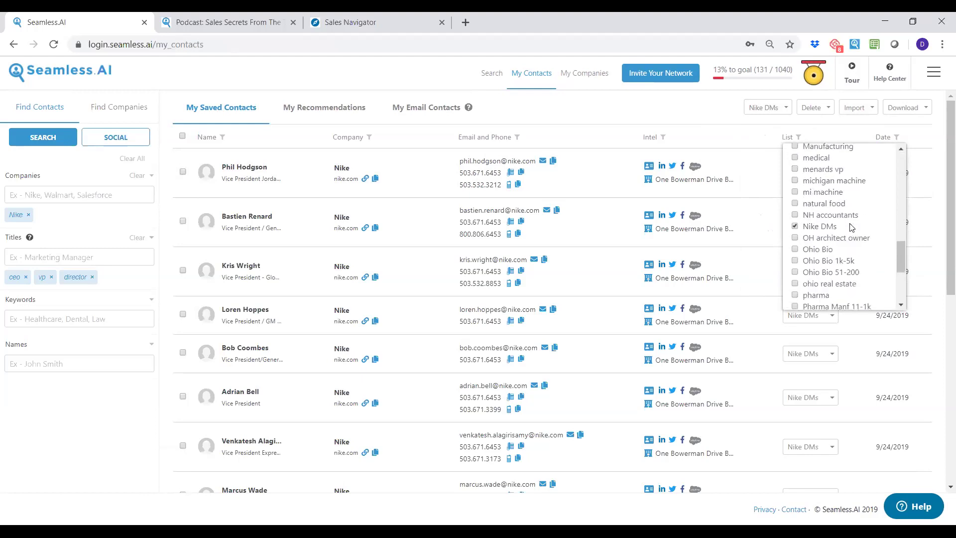
scroll(852, 228, down, 2)
click(874, 297)
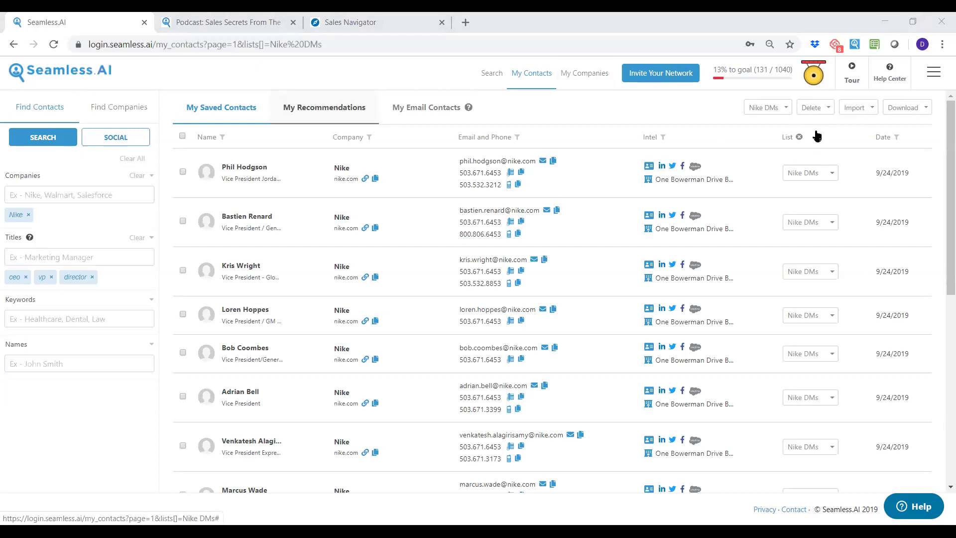
click(927, 114)
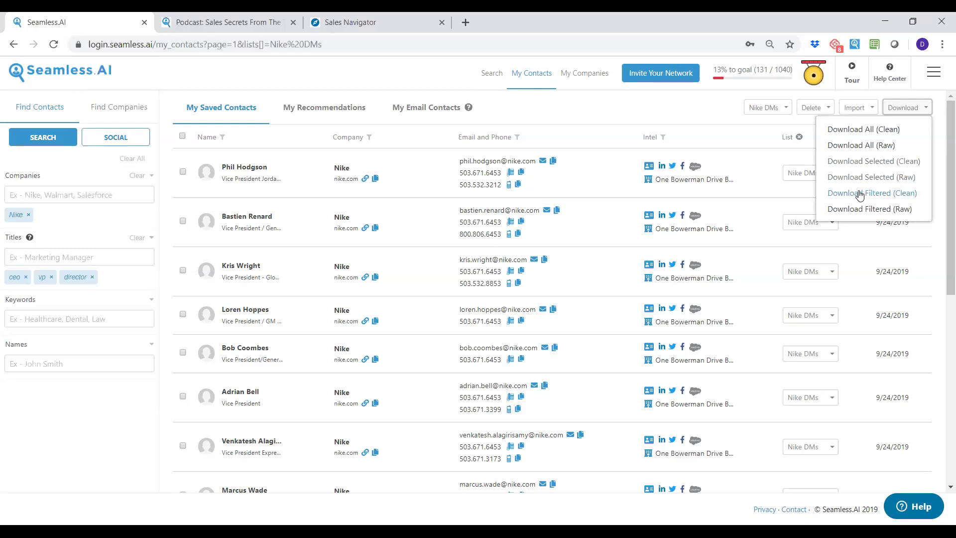
Download the filtered Nike DMs contacts as a clean CSV, contacts (12).csv.
click(860, 194)
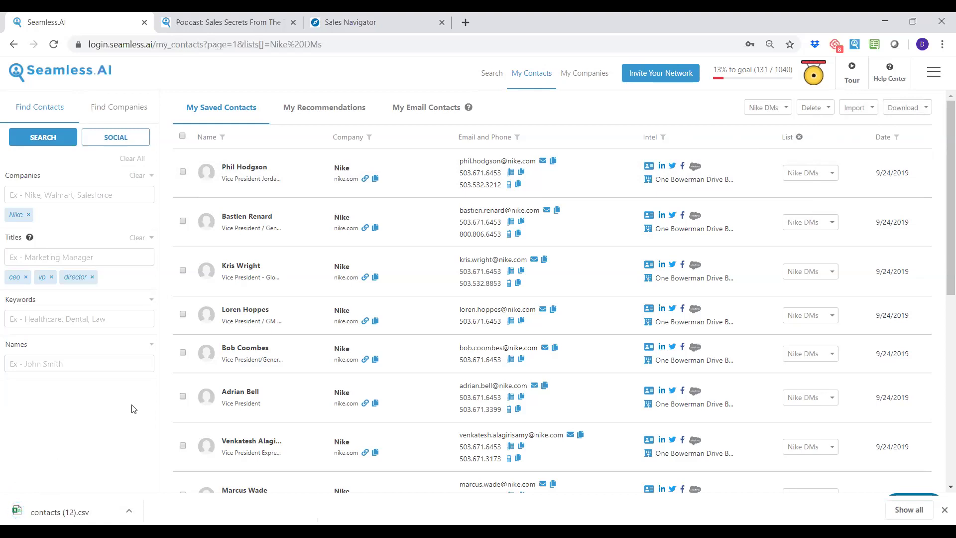
click(518, 140)
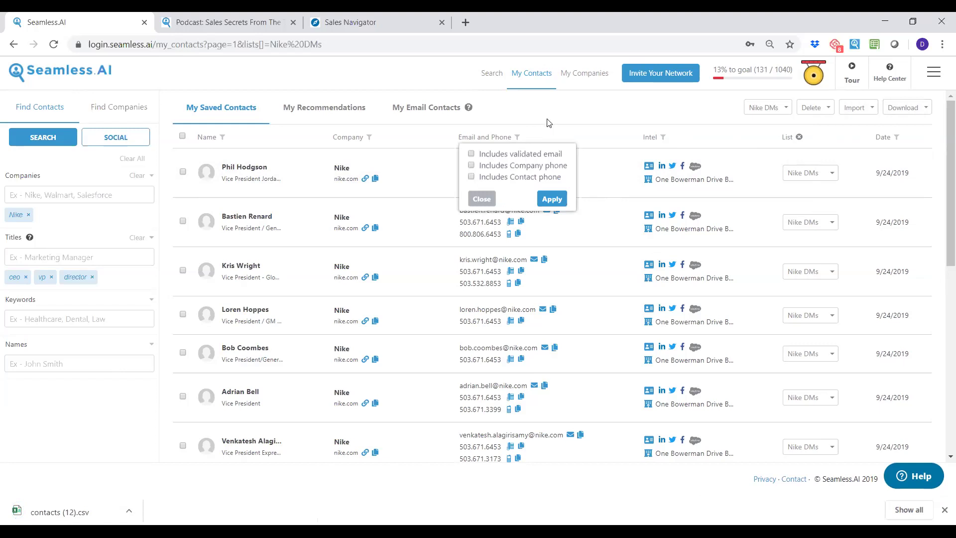
click(560, 113)
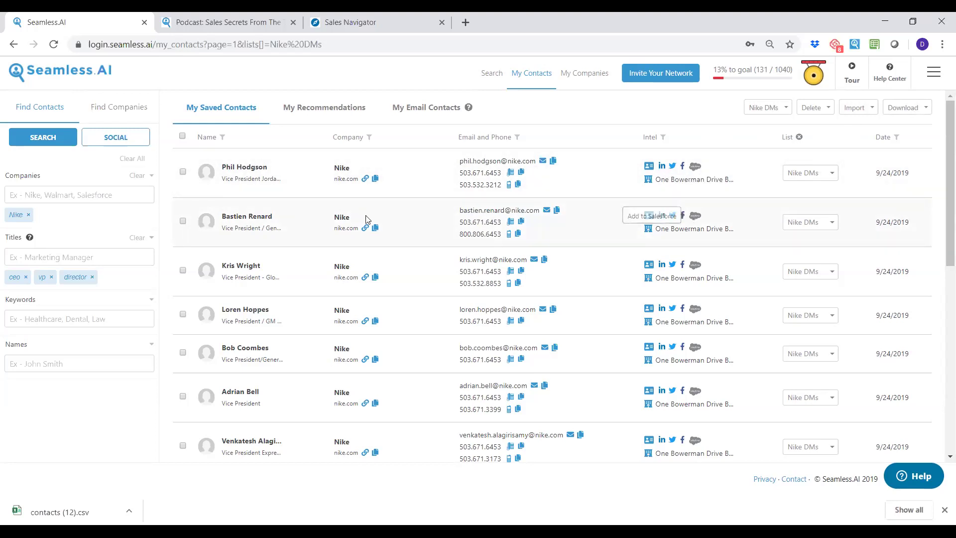
Tick Nike contacts in rows two through five, then check the Import options without importing.
scroll(420, 258, down, 3)
scroll(420, 259, up, 4)
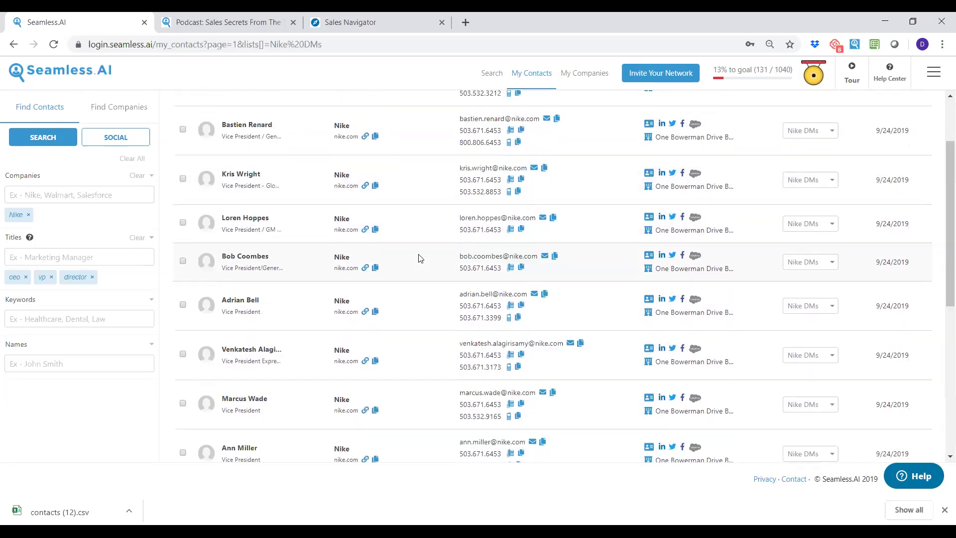
click(184, 221)
click(183, 271)
click(184, 315)
click(183, 353)
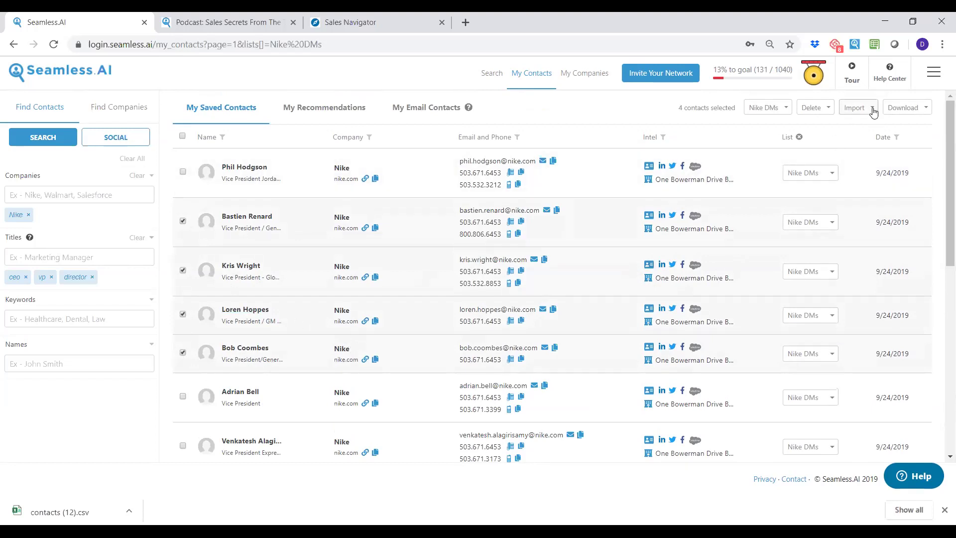
click(873, 111)
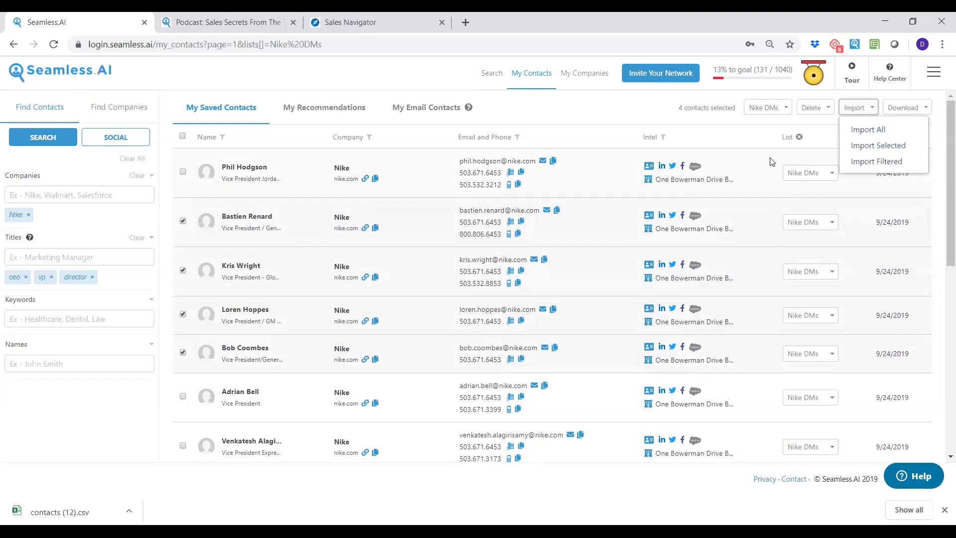
click(631, 108)
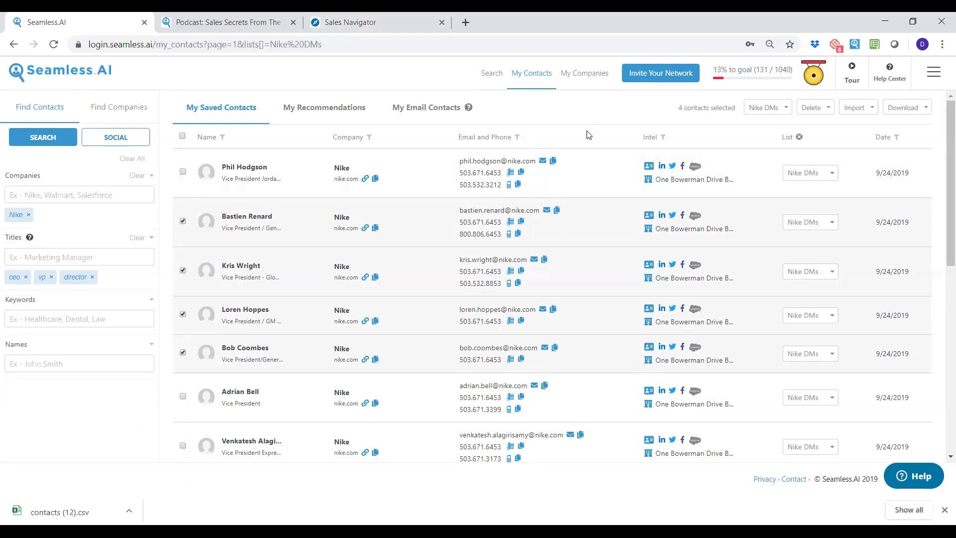
Open Settings from the account menu, then switch to the Sales Secrets From The Top 1% podcast article.
click(939, 77)
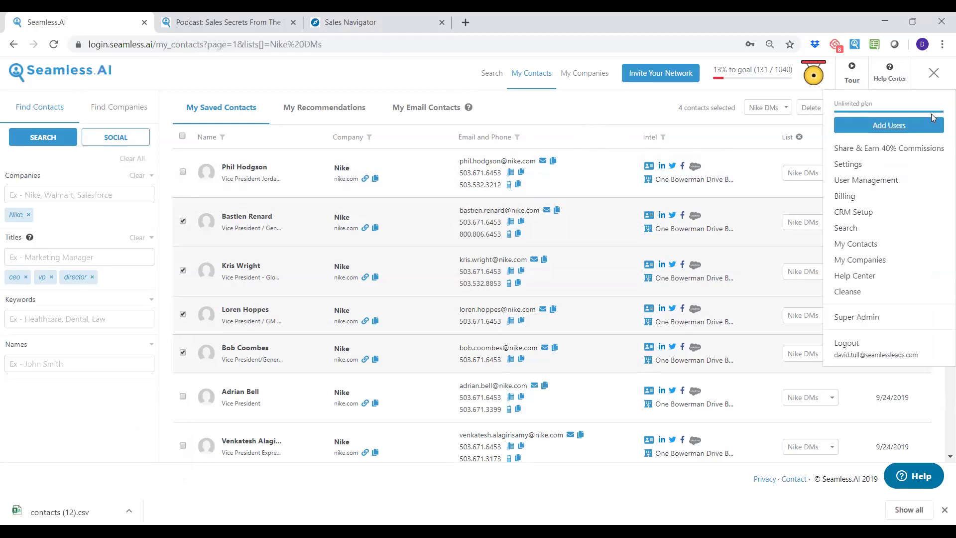
click(862, 164)
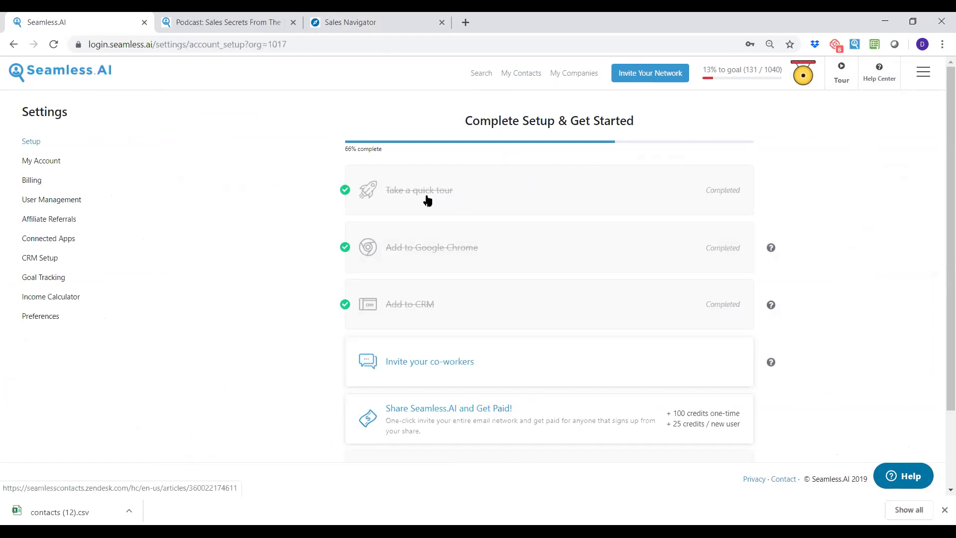
click(243, 25)
scroll(240, 244, up, 5)
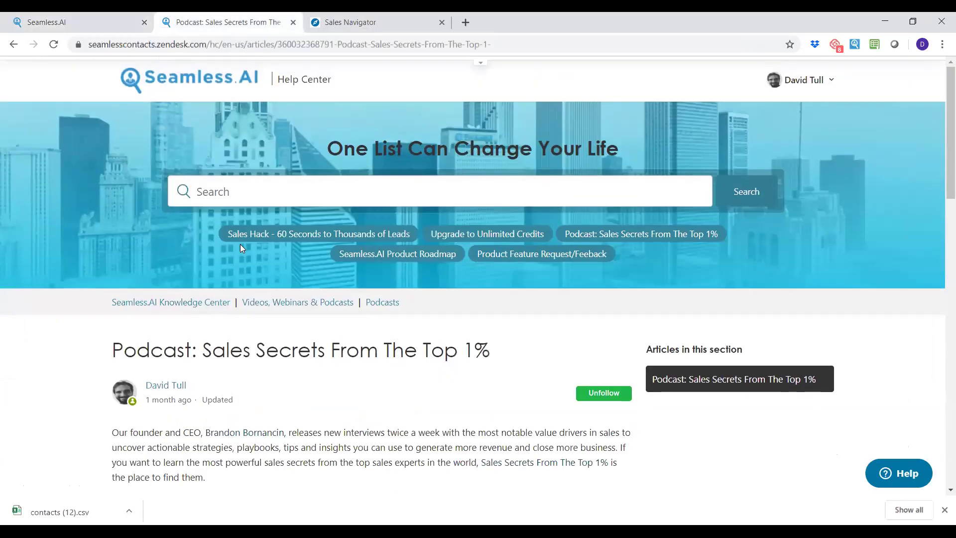
Open the Setup & Getting Started help article, then return to the Seamless.AI setup checklist.
click(188, 302)
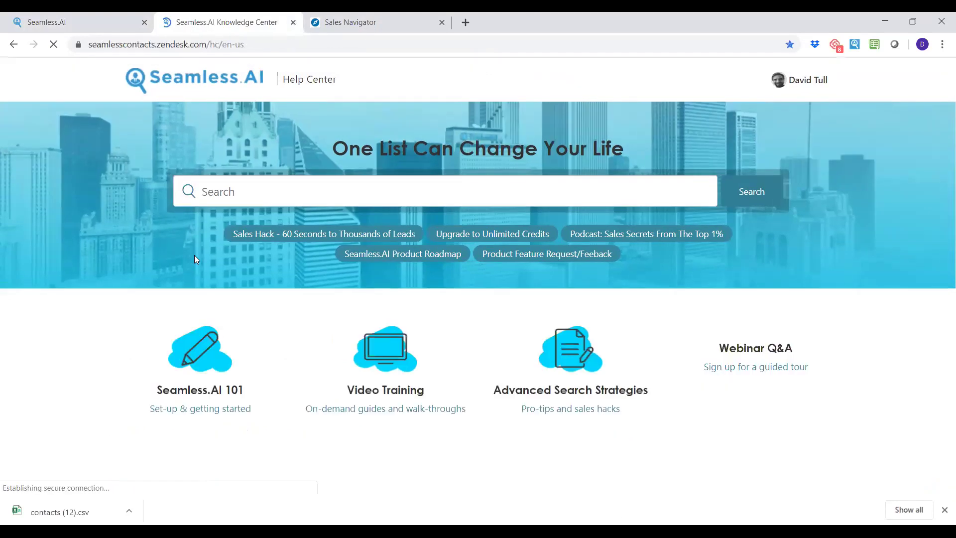
click(204, 348)
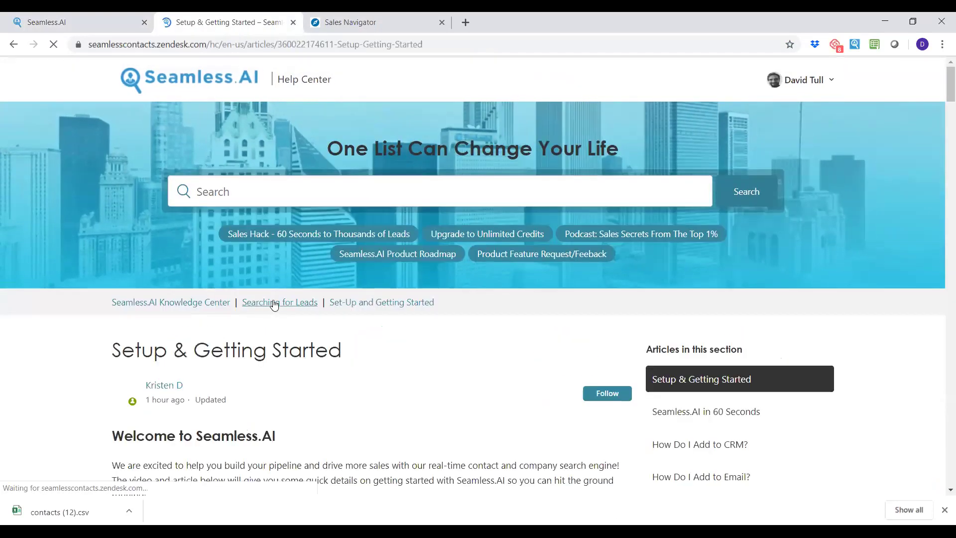
scroll(319, 239, down, 2)
click(62, 23)
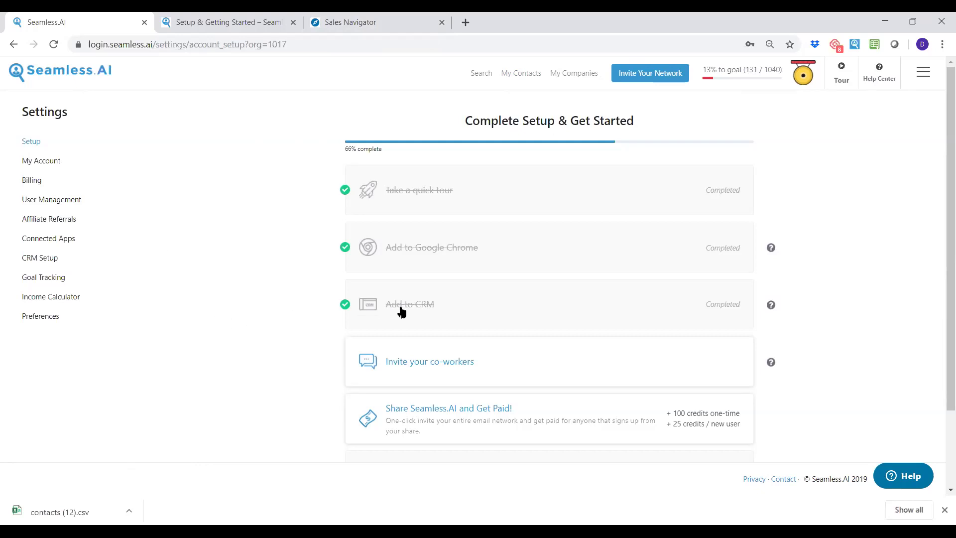
Expand the Add to CRM step and choose HubSpot as the CRM to connect.
click(429, 310)
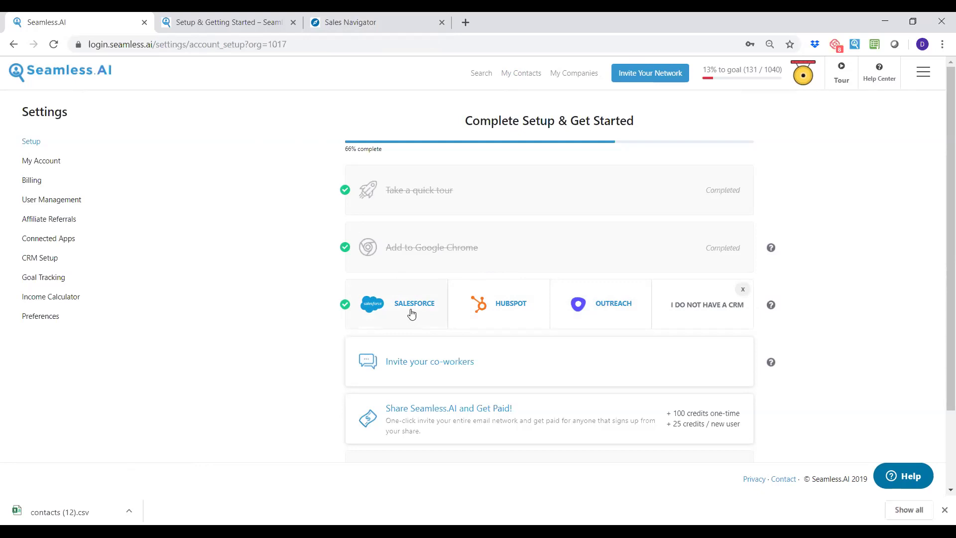
click(502, 309)
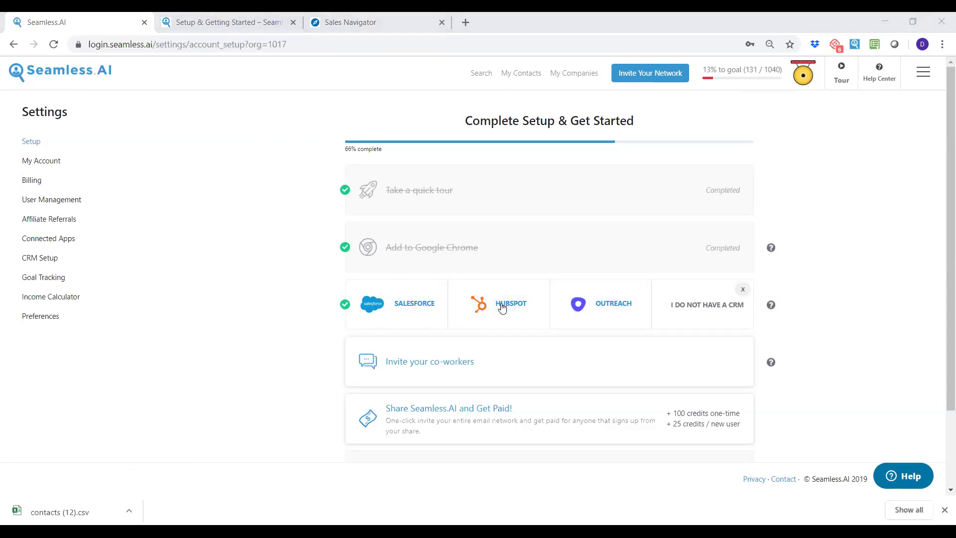
click(502, 308)
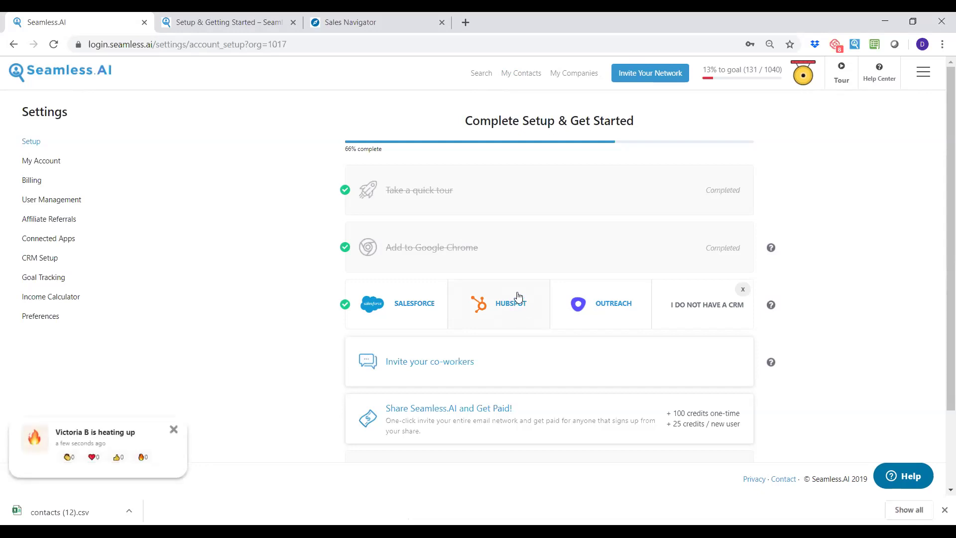
Open CRM Setup and review HubSpot's Global Import Settings and Import Mappings down to Website.
click(41, 259)
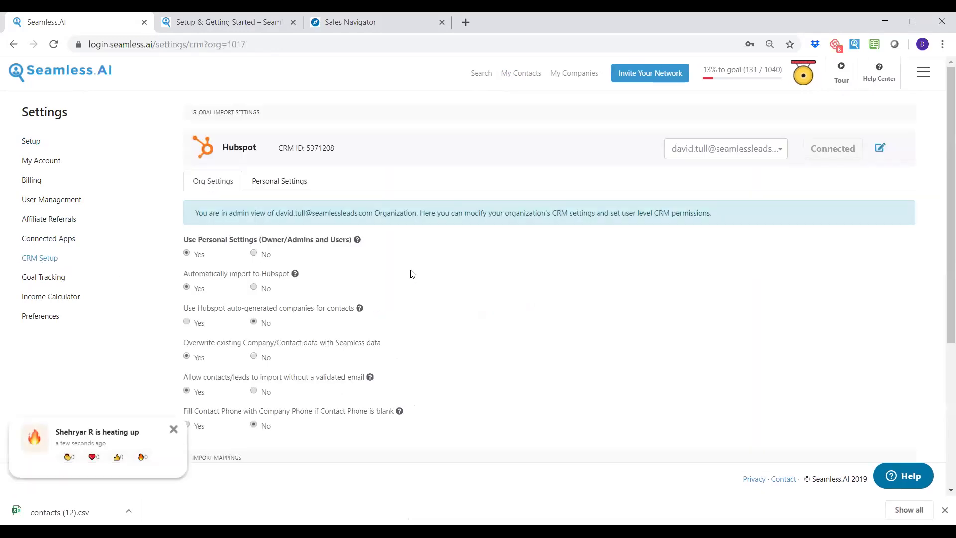
scroll(418, 269, down, 3)
scroll(426, 264, up, 1)
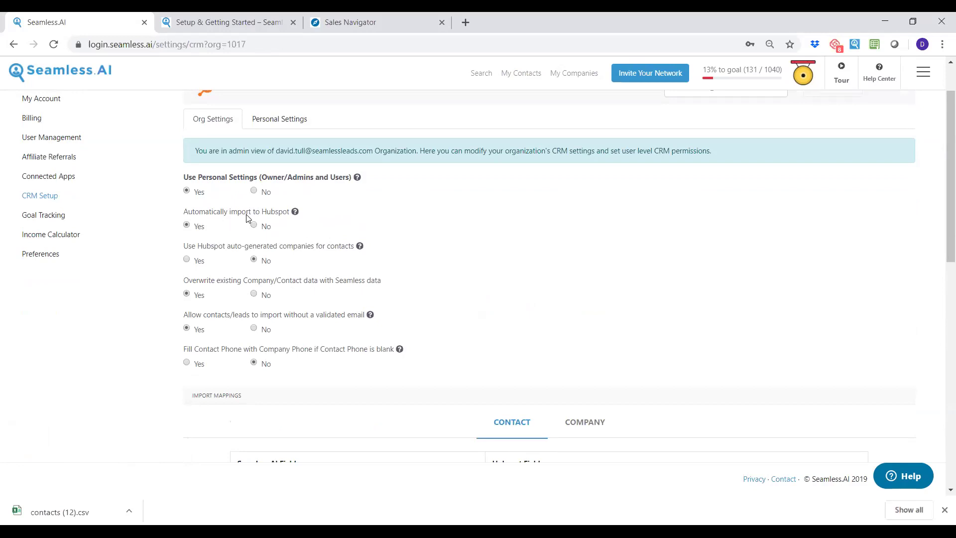
scroll(247, 218, down, 1)
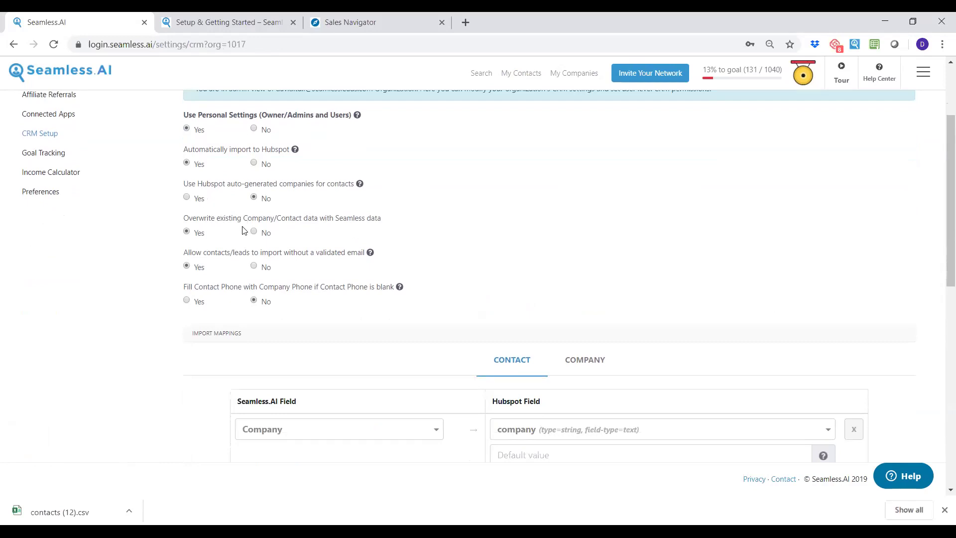
scroll(473, 231, down, 4)
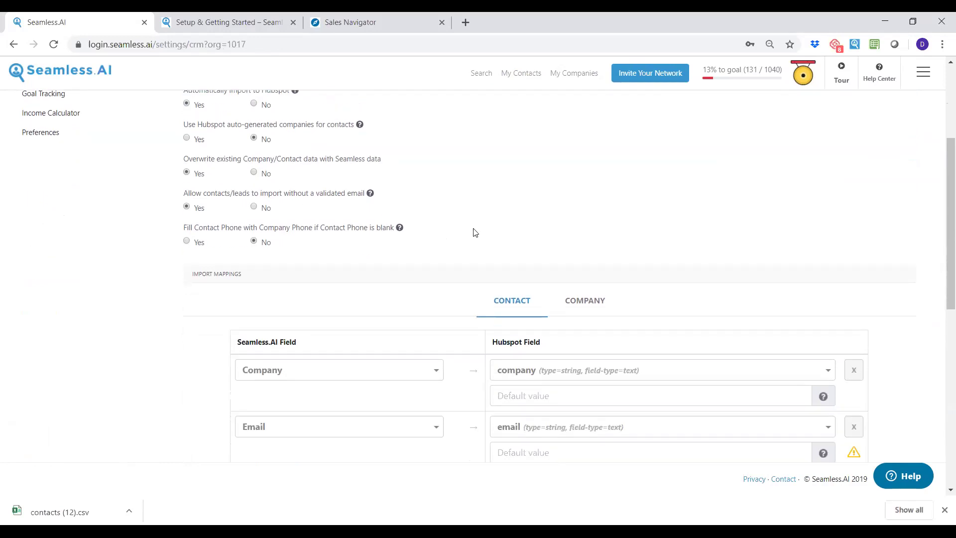
scroll(473, 222, down, 1)
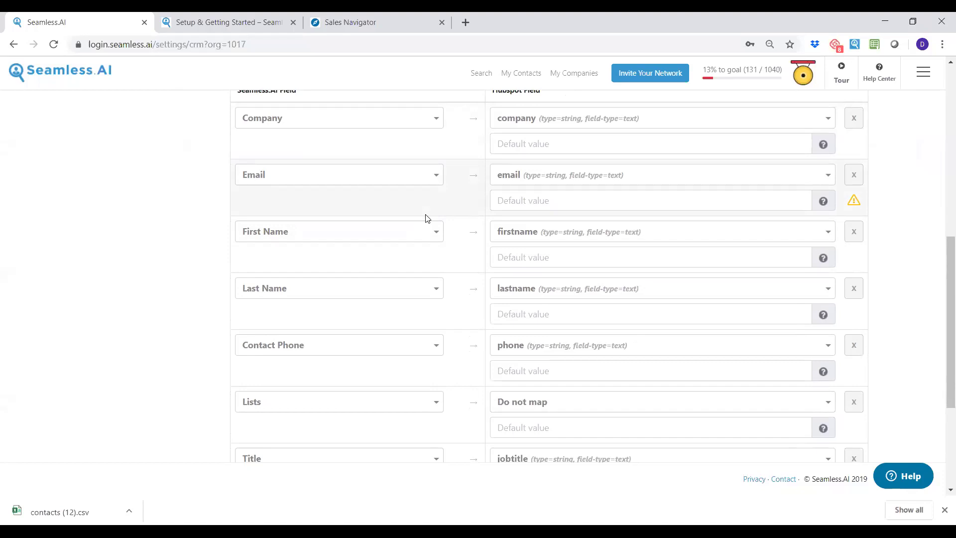
scroll(316, 270, down, 3)
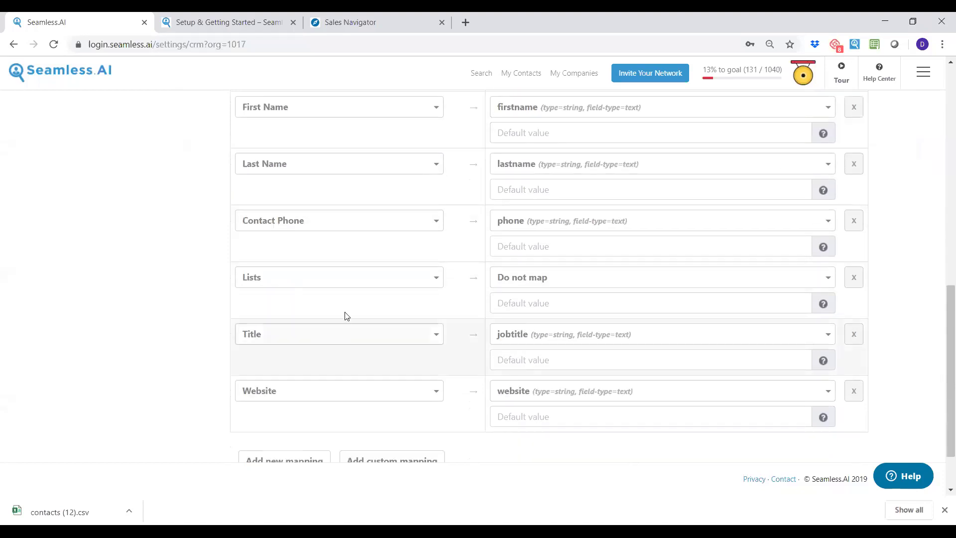
scroll(344, 313, down, 1)
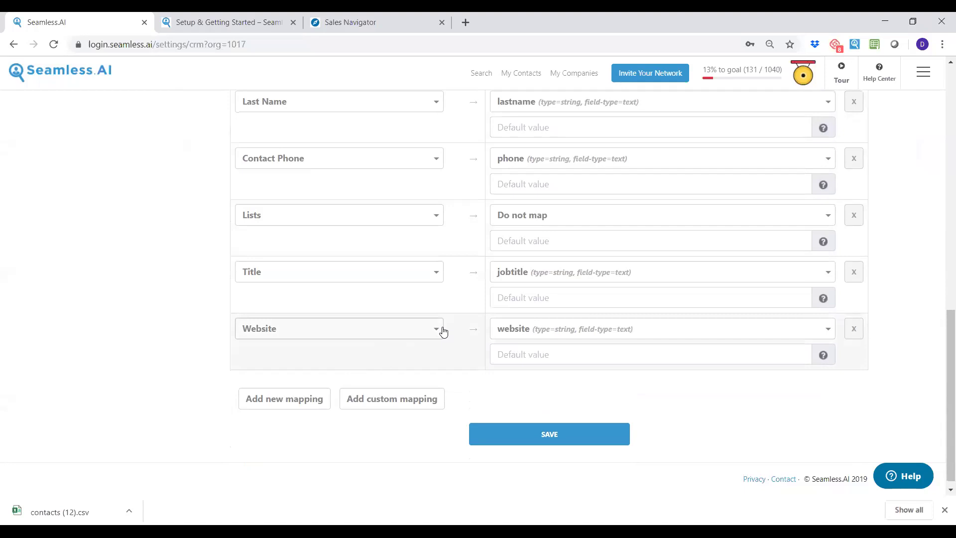
click(414, 329)
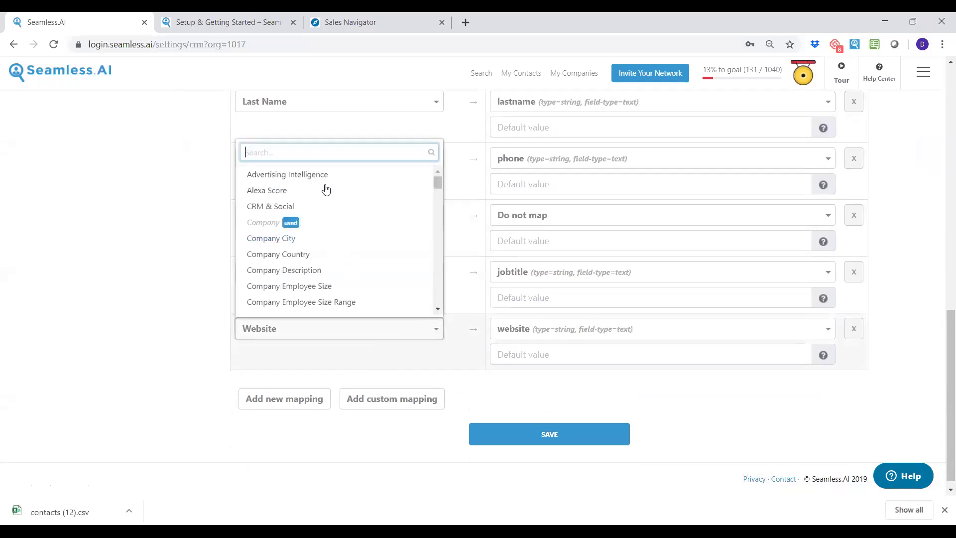
scroll(339, 218, down, 8)
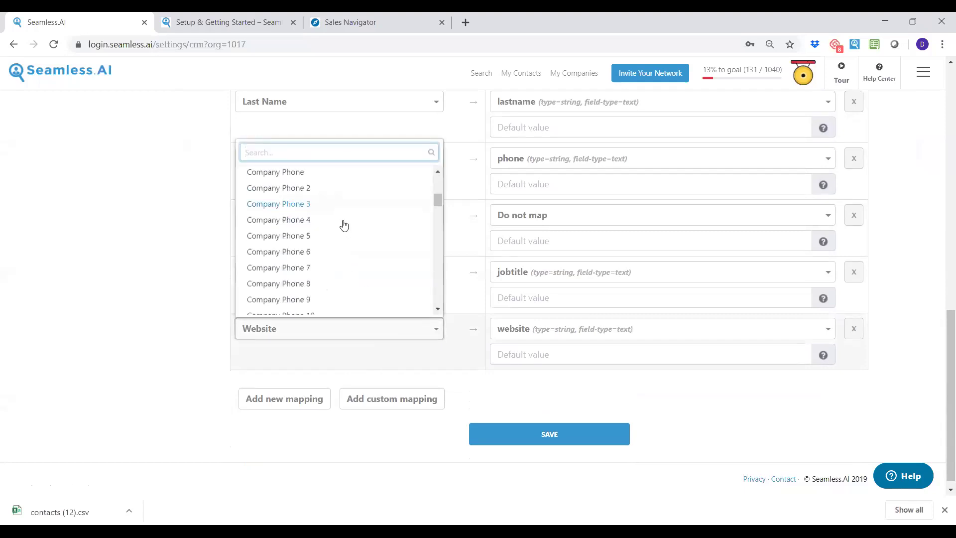
scroll(342, 224, down, 3)
scroll(335, 247, up, 5)
scroll(334, 249, up, 2)
scroll(335, 246, down, 10)
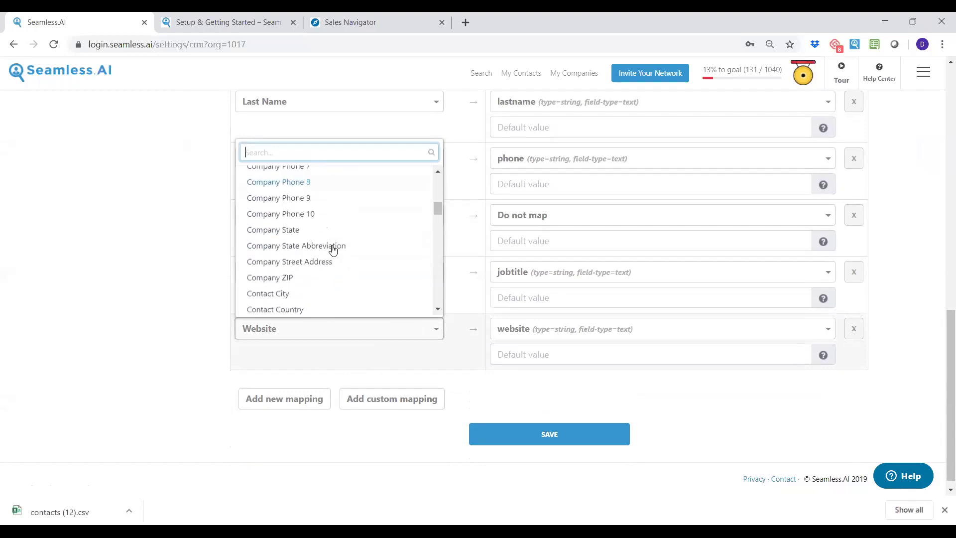
scroll(338, 243, down, 2)
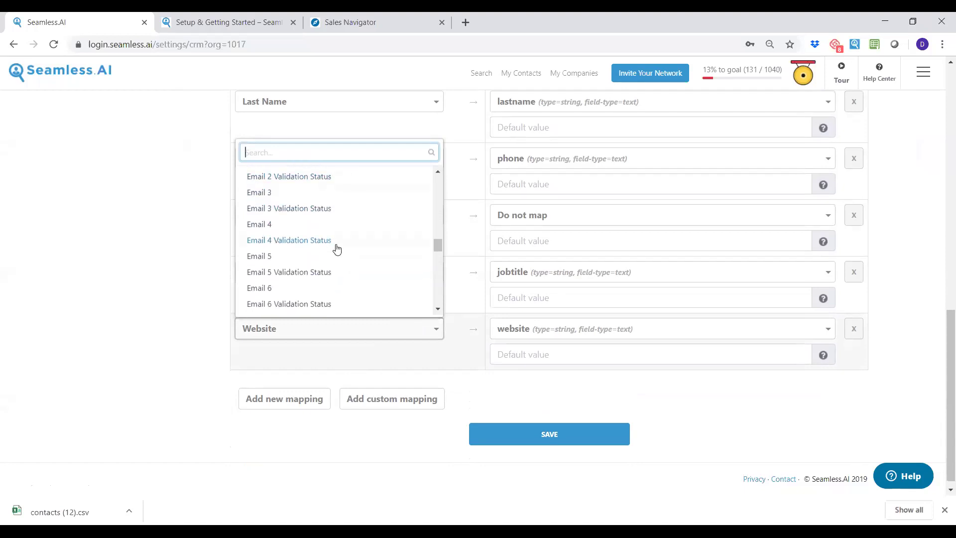
scroll(340, 244, down, 4)
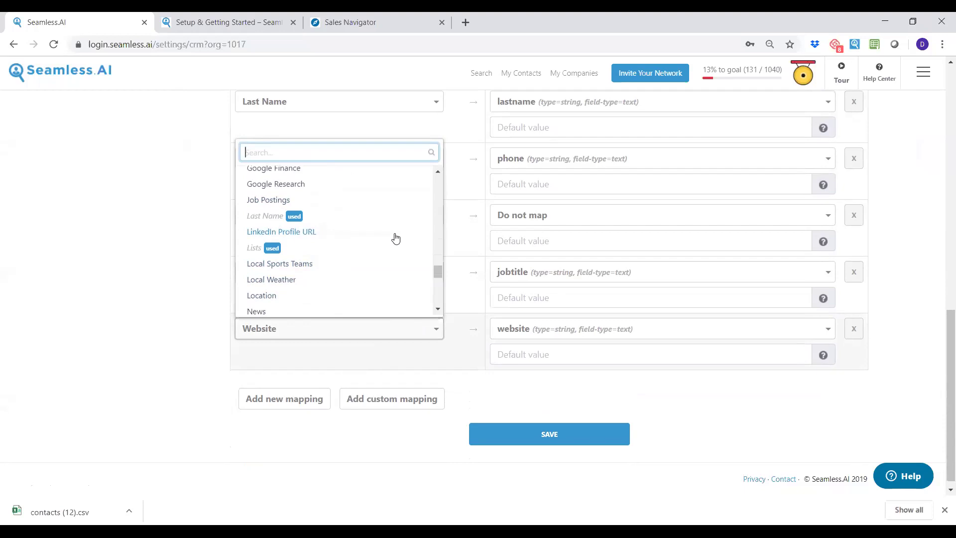
click(602, 332)
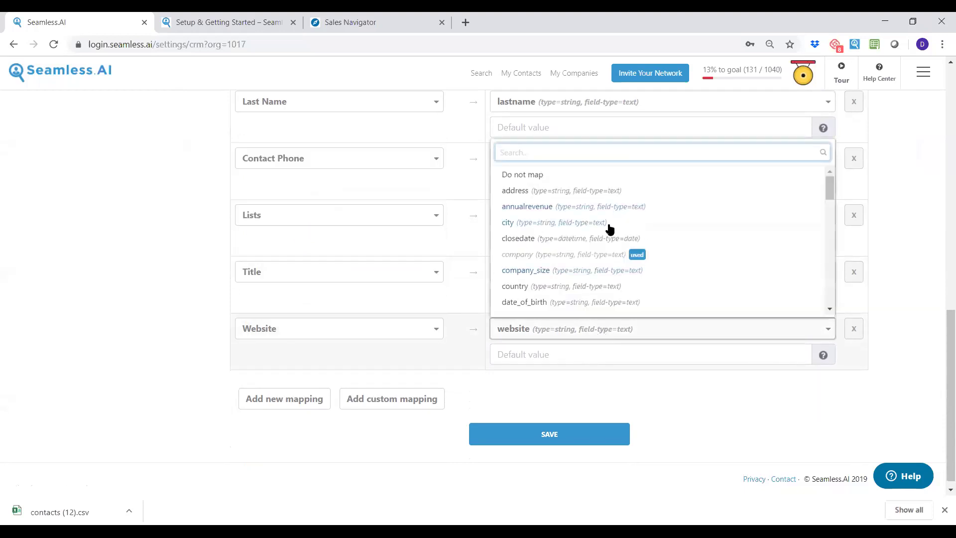
scroll(611, 229, down, 5)
scroll(609, 229, down, 4)
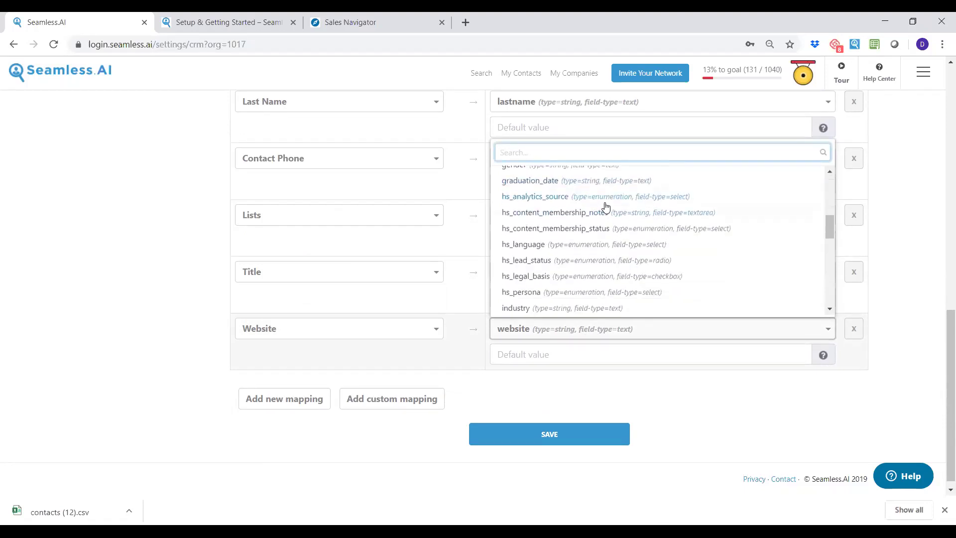
scroll(610, 249, down, 1)
scroll(611, 248, up, 10)
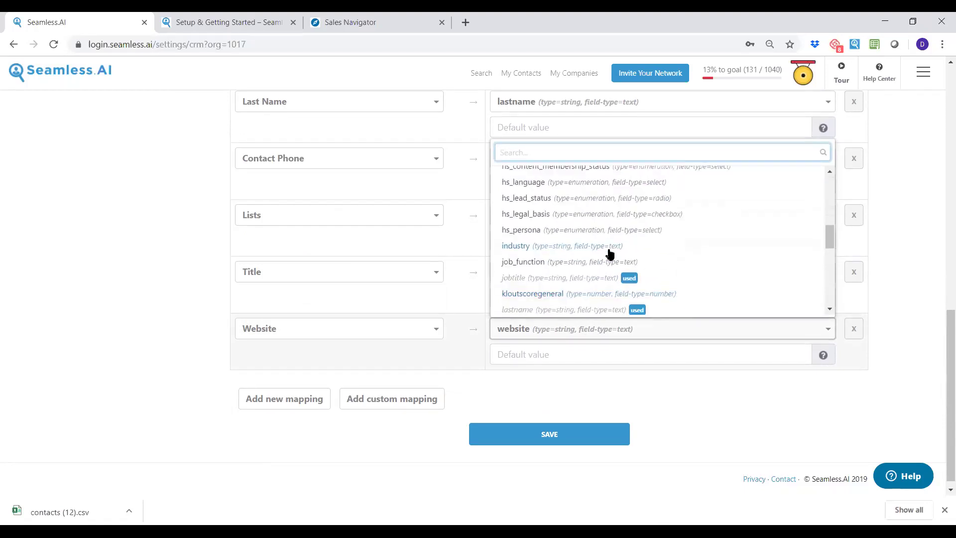
click(216, 211)
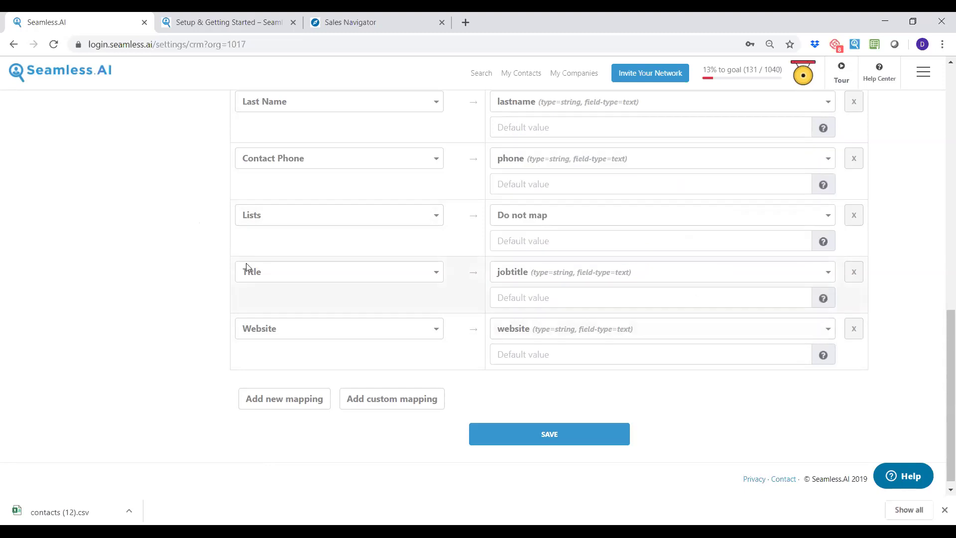
Set Use Personal Settings to No for the HubSpot organization, then head to Connected Apps.
scroll(491, 281, up, 1)
scroll(491, 280, up, 9)
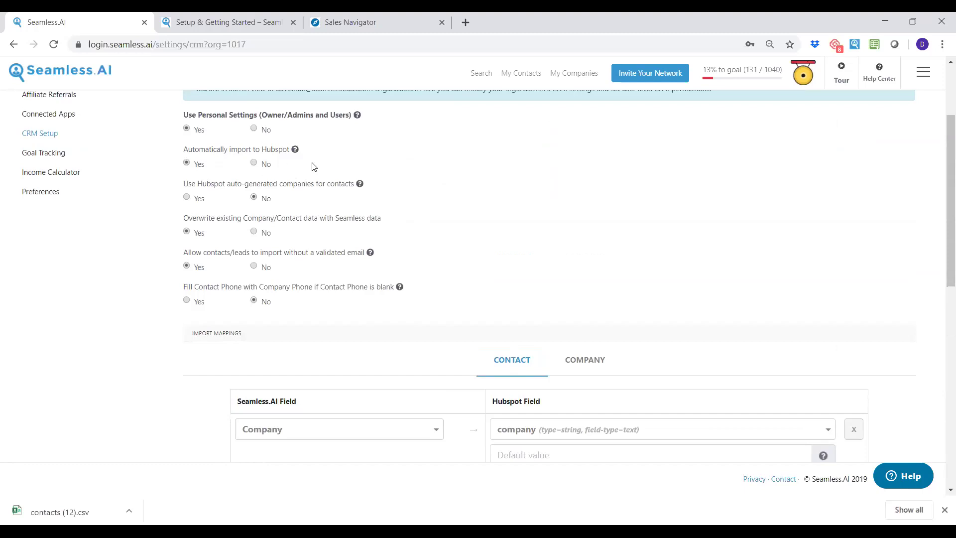
scroll(437, 212, up, 3)
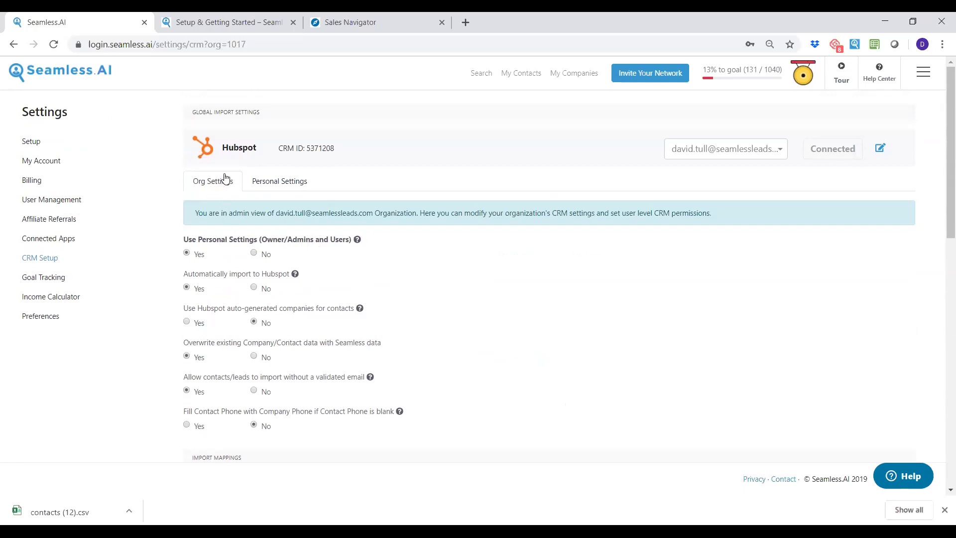
click(255, 254)
click(43, 242)
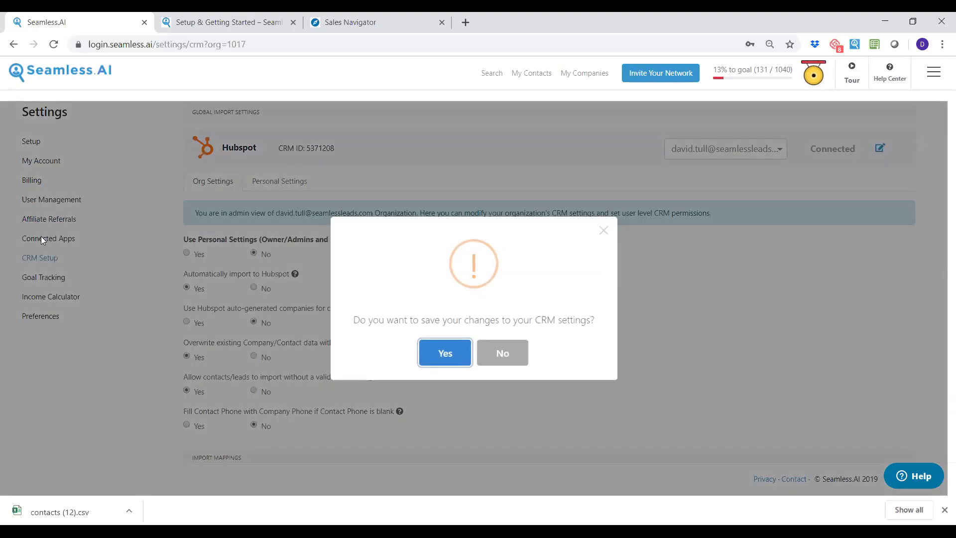
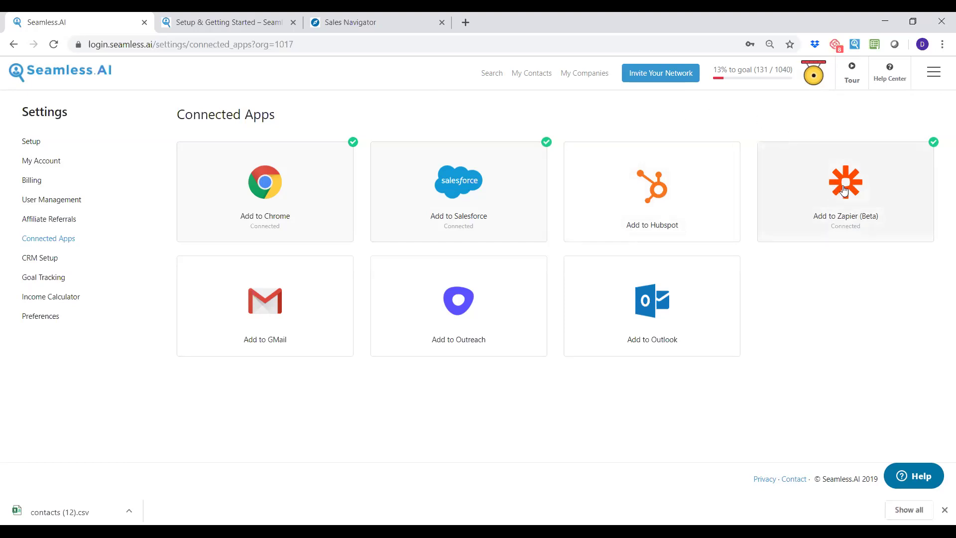
Open the Add to Zapier (Beta) card to reach Seamless AI's integrations page on Zapier.
click(849, 188)
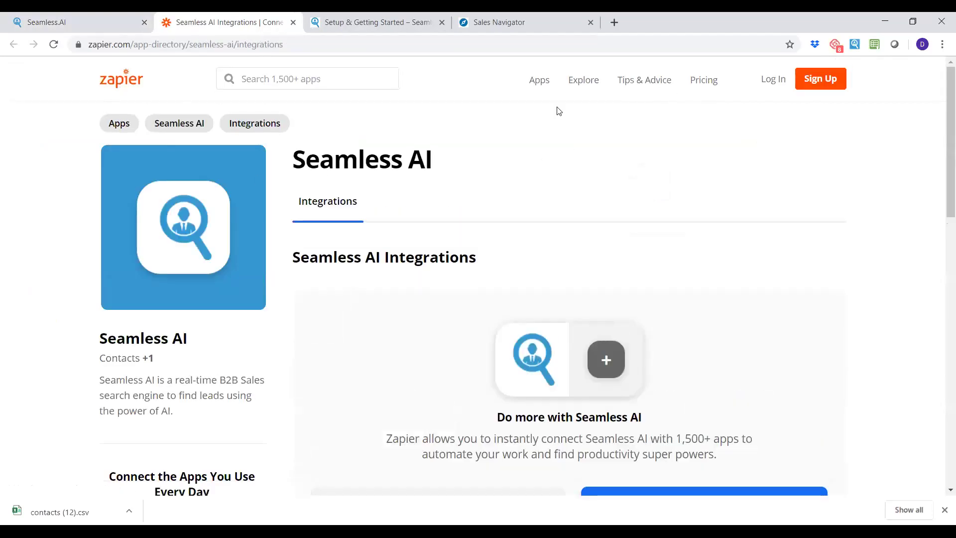
Browse Zapier's Explore All Apps directory, then go back to the Seamless.AI tab.
click(542, 82)
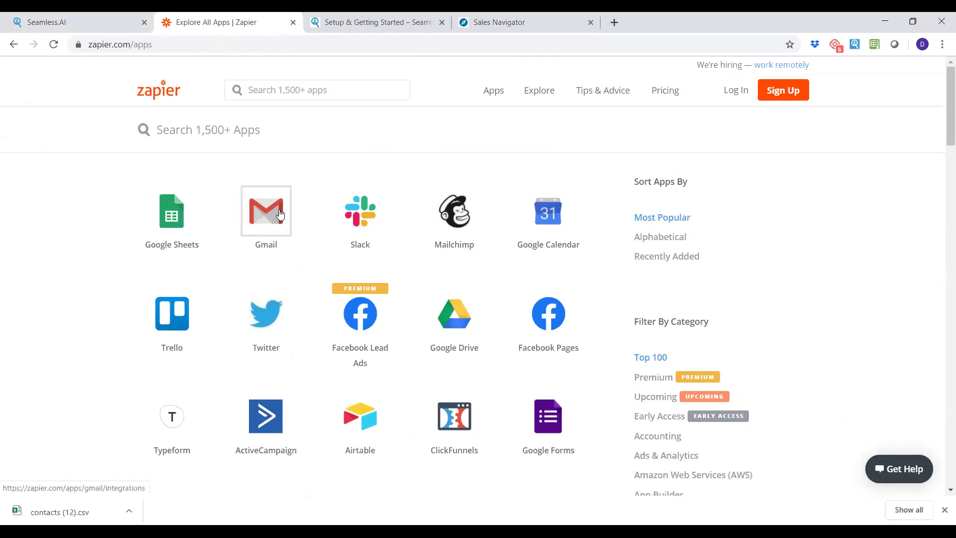
scroll(278, 227, down, 1)
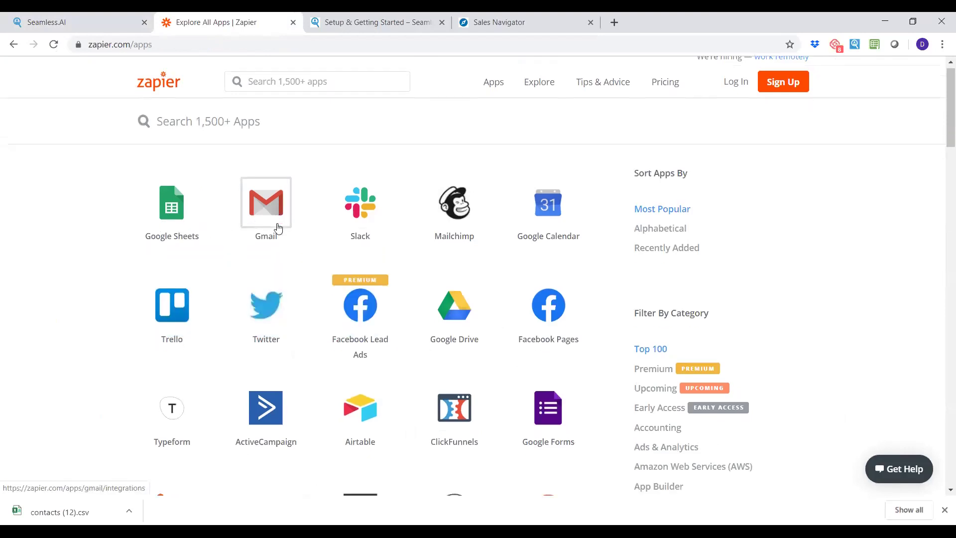
scroll(278, 226, down, 2)
mouse_move(275, 232)
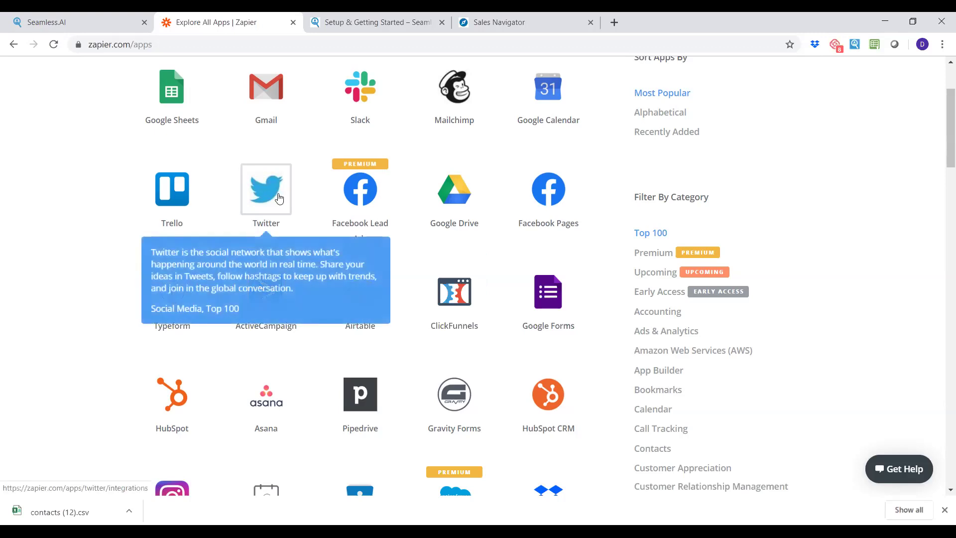
mouse_move(271, 98)
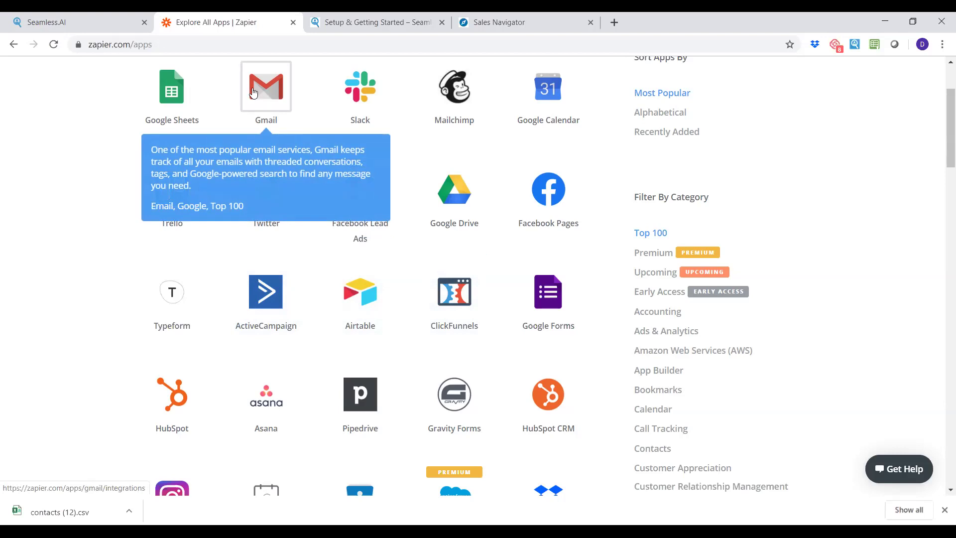
mouse_move(458, 87)
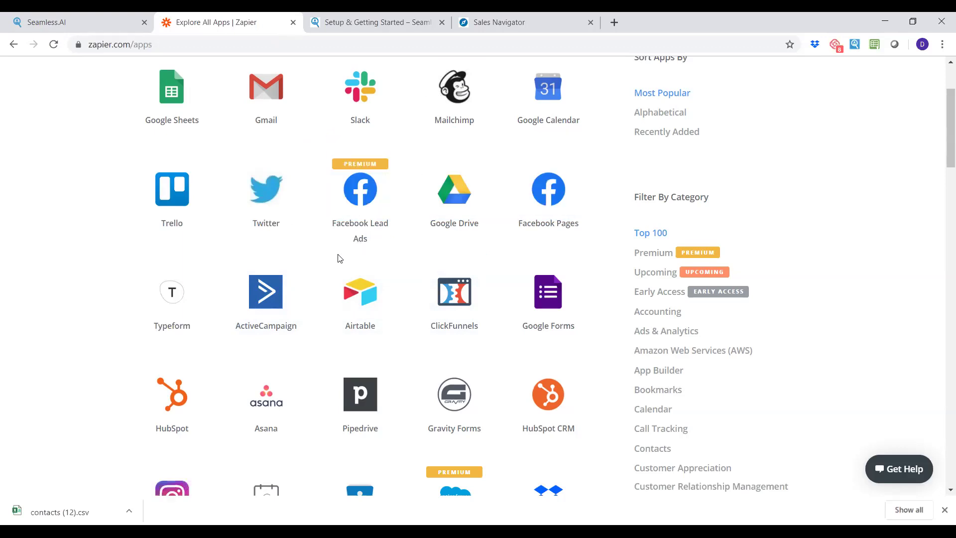
scroll(347, 253, down, 3)
scroll(348, 253, down, 5)
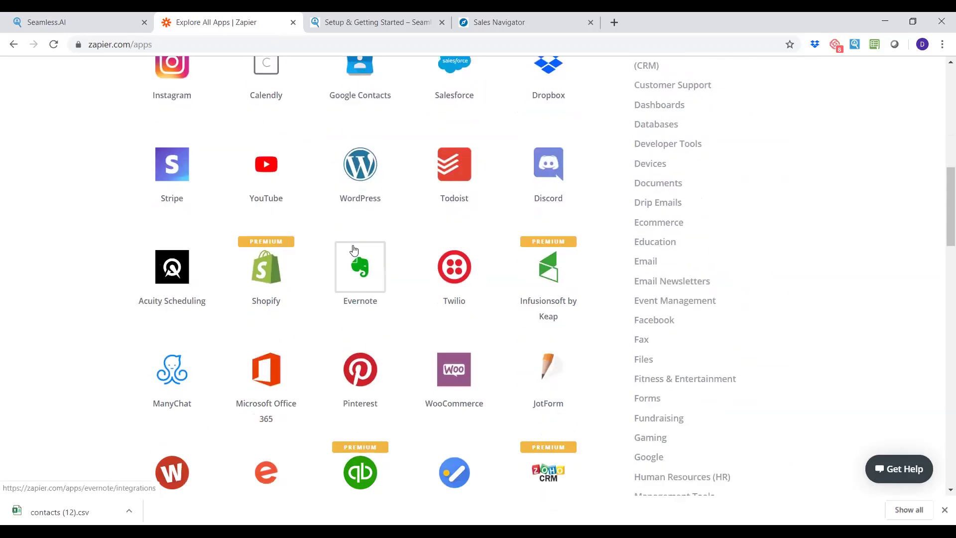
scroll(341, 219, down, 5)
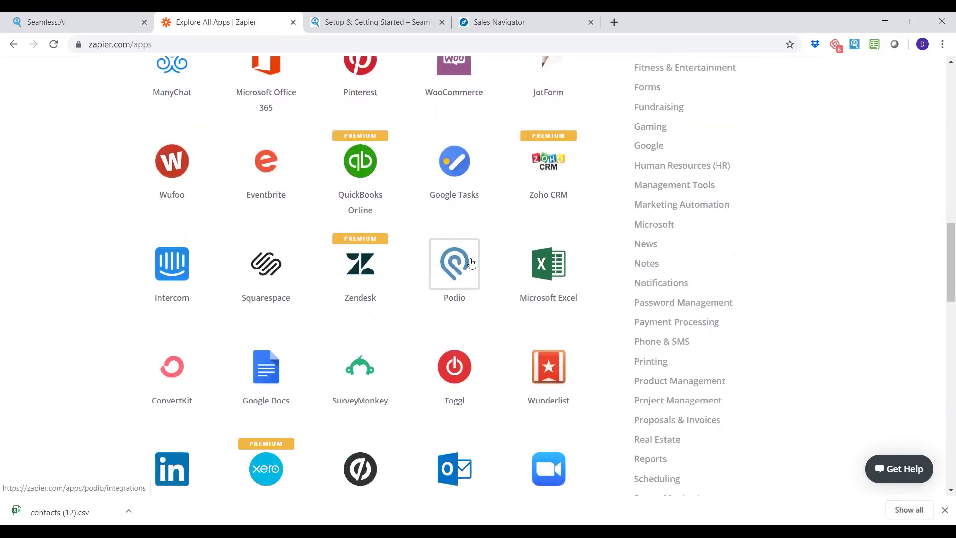
scroll(464, 261, up, 5)
scroll(473, 261, up, 4)
scroll(474, 259, down, 7)
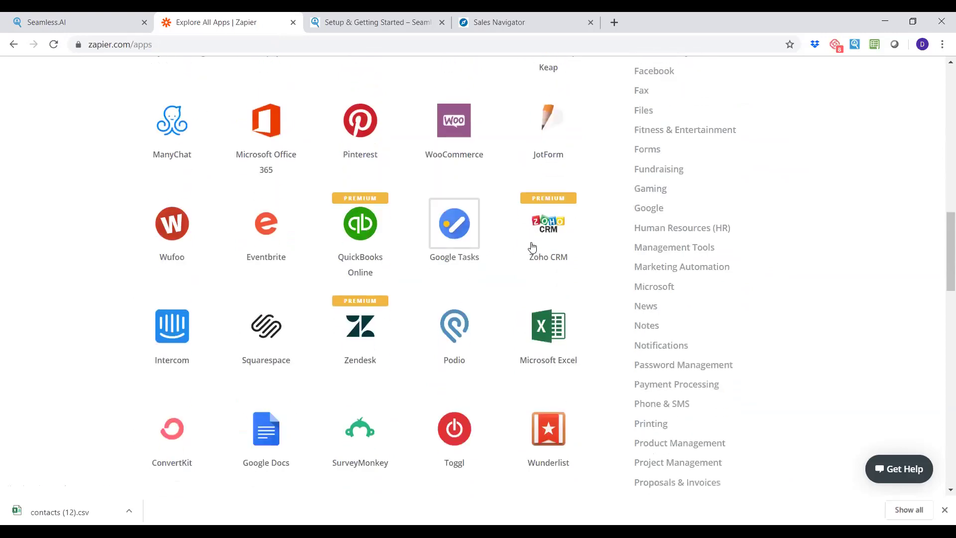
scroll(368, 244, down, 8)
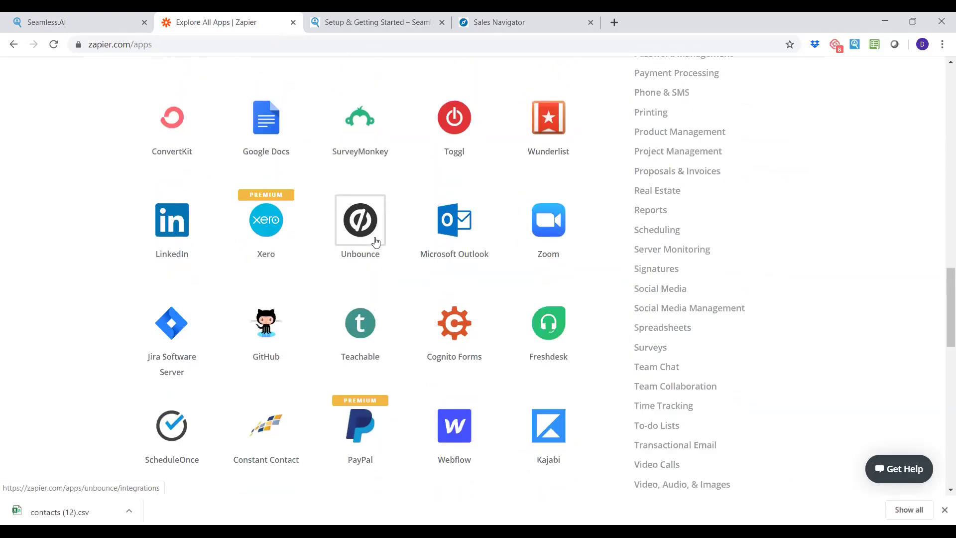
scroll(378, 244, up, 12)
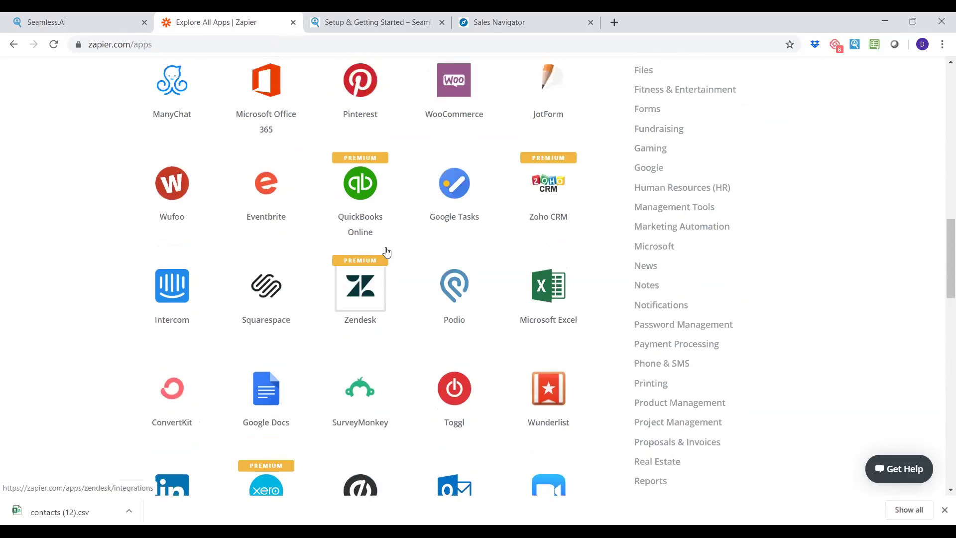
scroll(392, 251, up, 8)
mouse_move(382, 245)
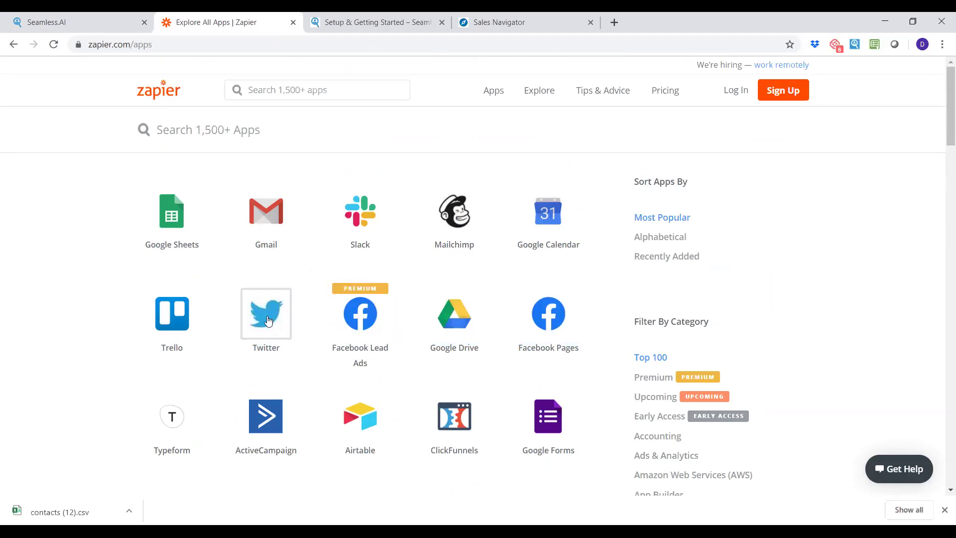
scroll(266, 318, down, 6)
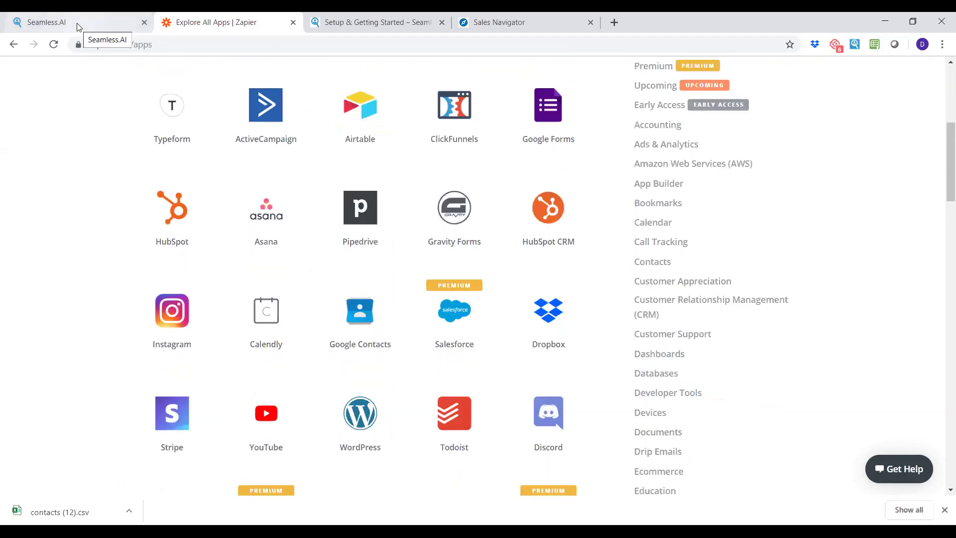
click(75, 26)
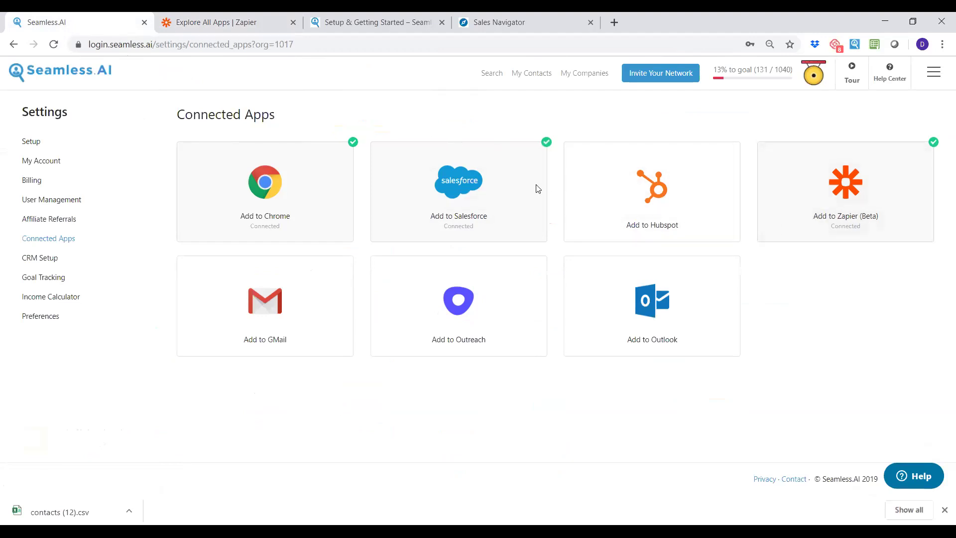
click(922, 482)
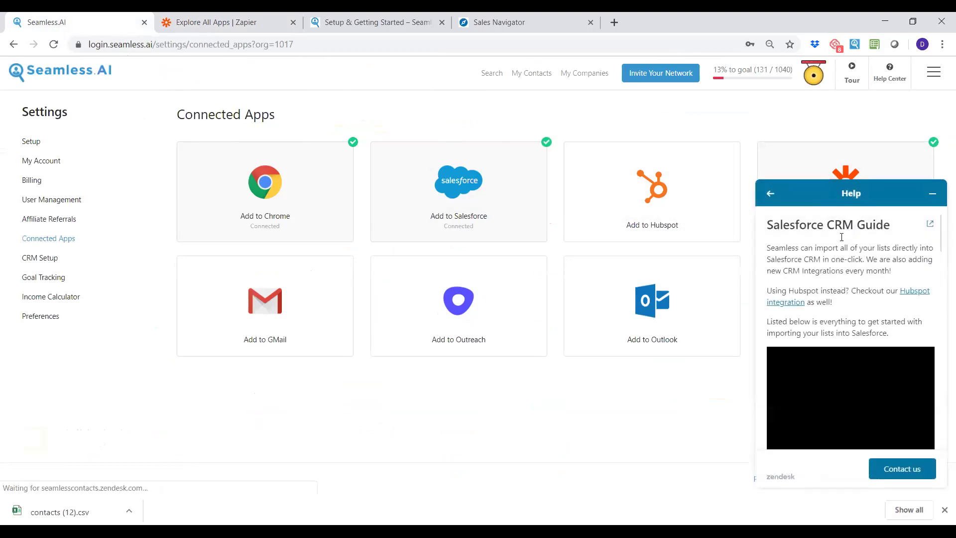
click(771, 195)
drag(840, 214, 775, 207)
text(zapie)
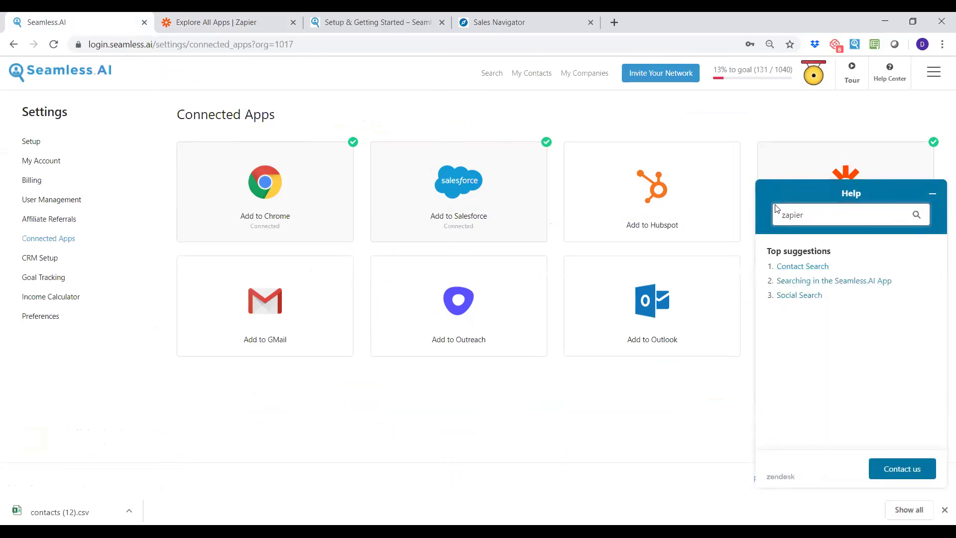
text(r)
key(Return)
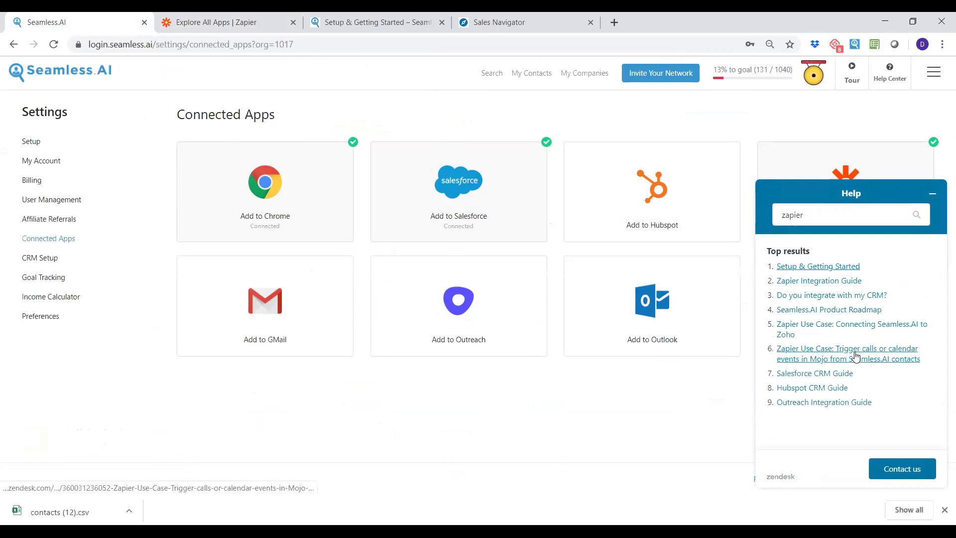
click(361, 48)
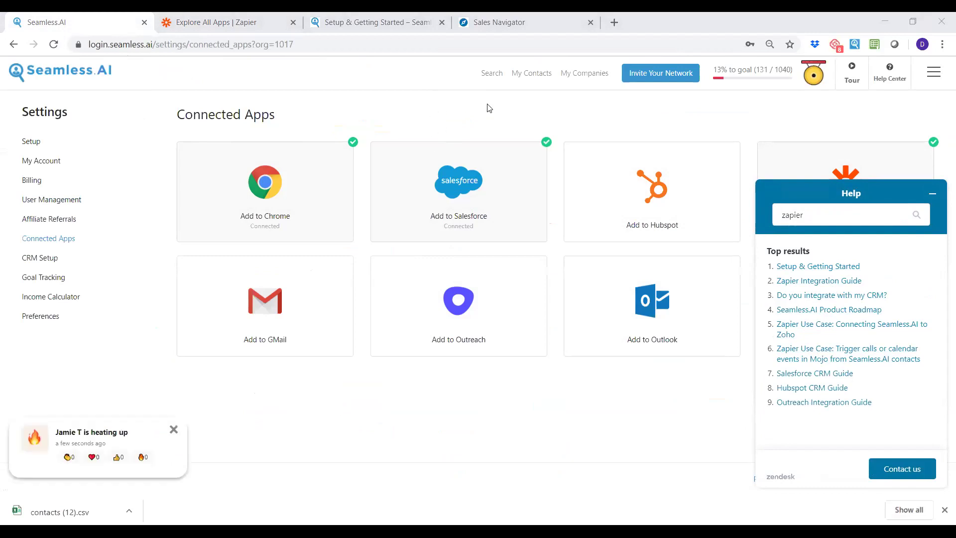
click(933, 196)
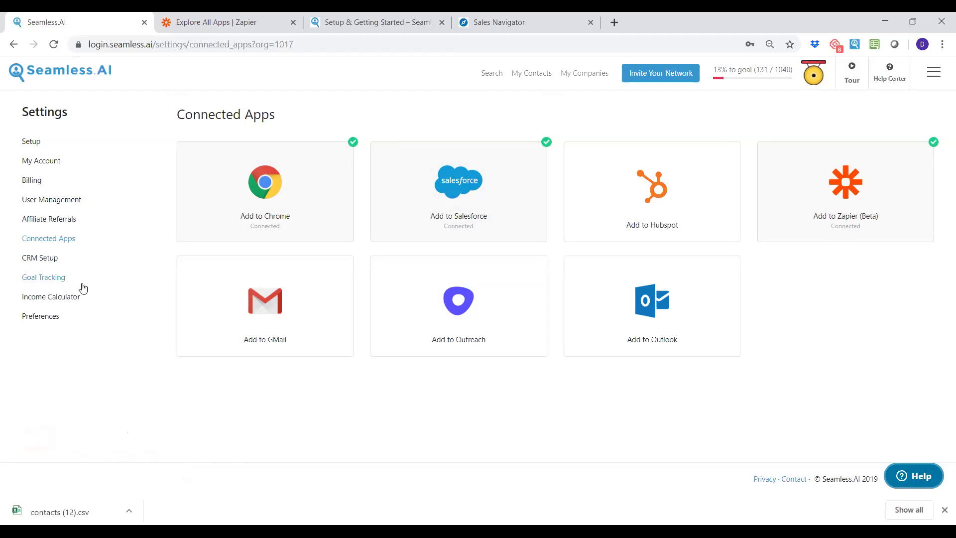
Open the Income Calculator to review the $150,000 goal and Leads, Appointments, Sales cards.
click(70, 299)
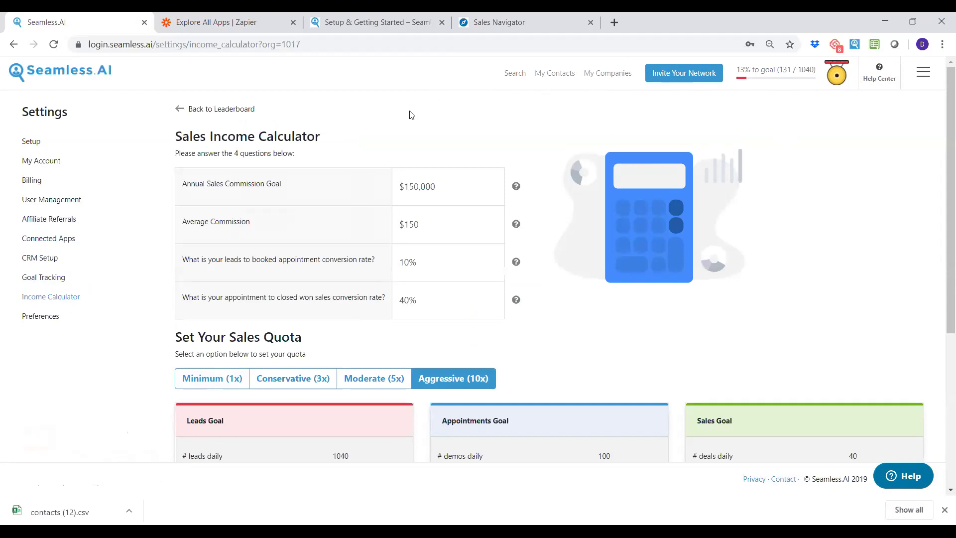
triple_click(209, 179)
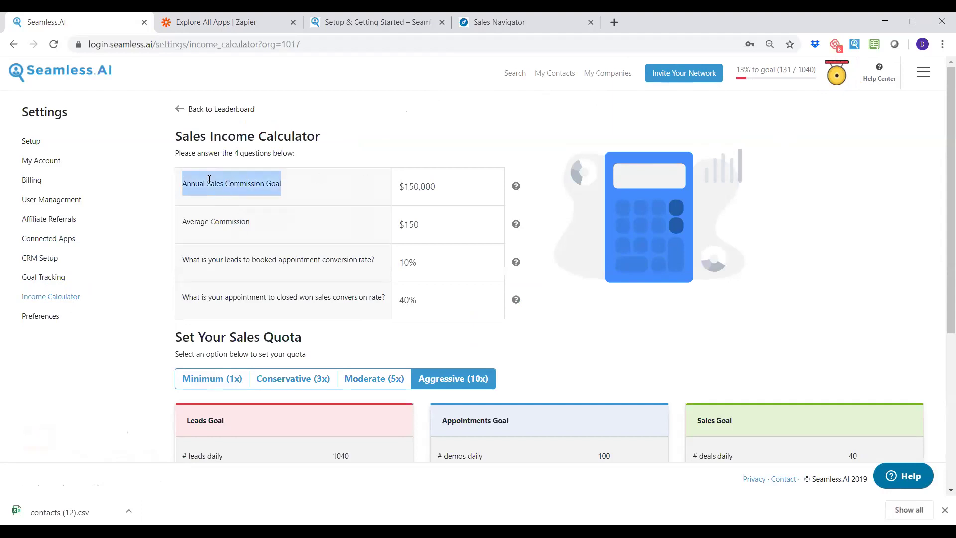
click(327, 187)
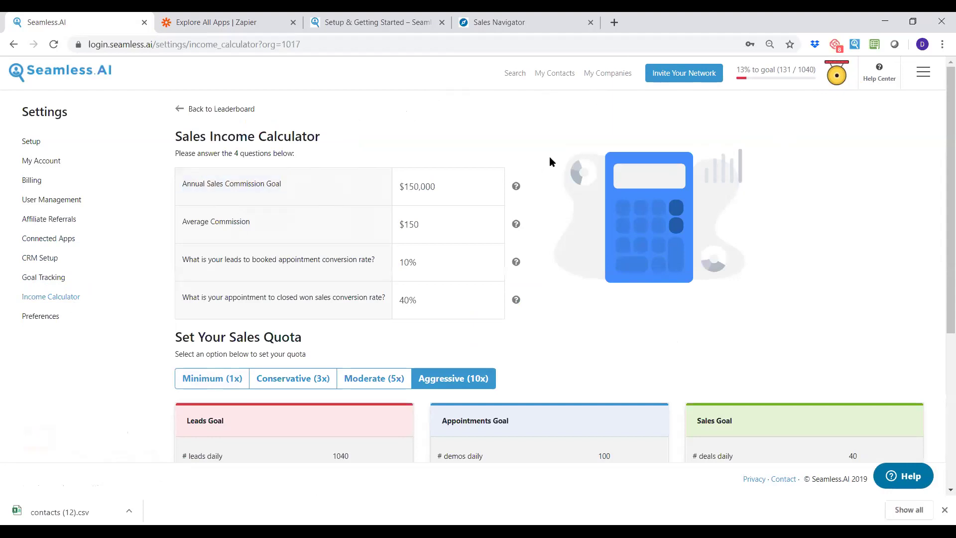
scroll(557, 167, down, 1)
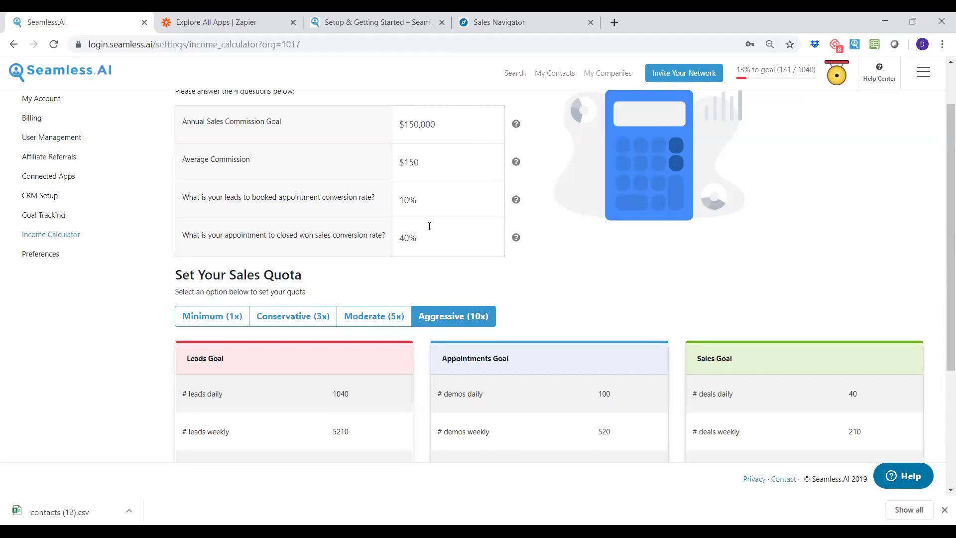
scroll(363, 295, down, 1)
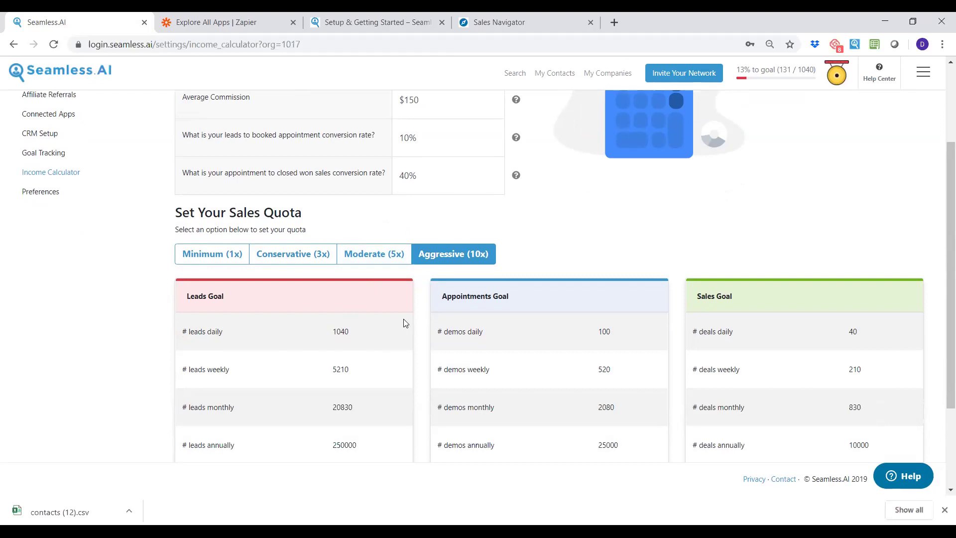
scroll(402, 322, up, 1)
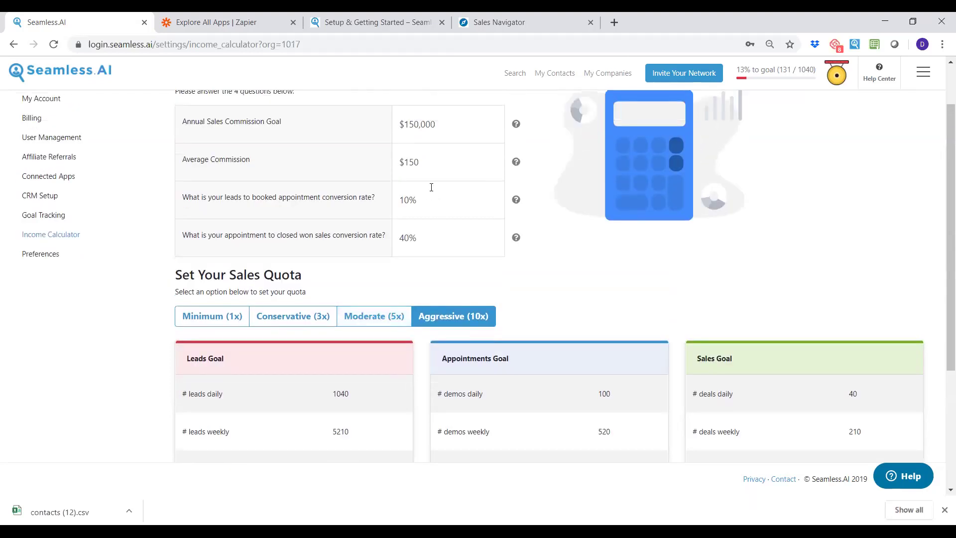
Change the annual sales commission goal from $150,000 to $500,000.
click(439, 126)
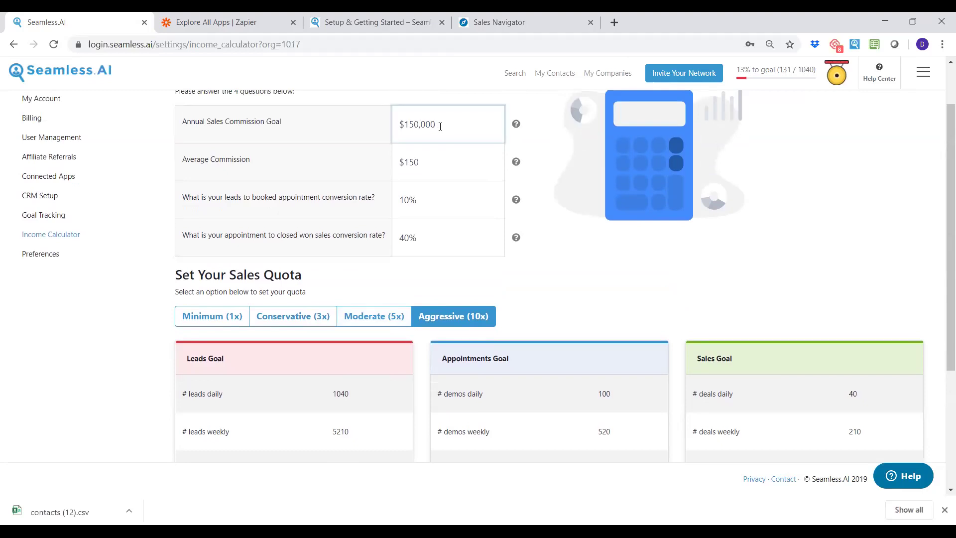
click(412, 123)
key(BackSpace)
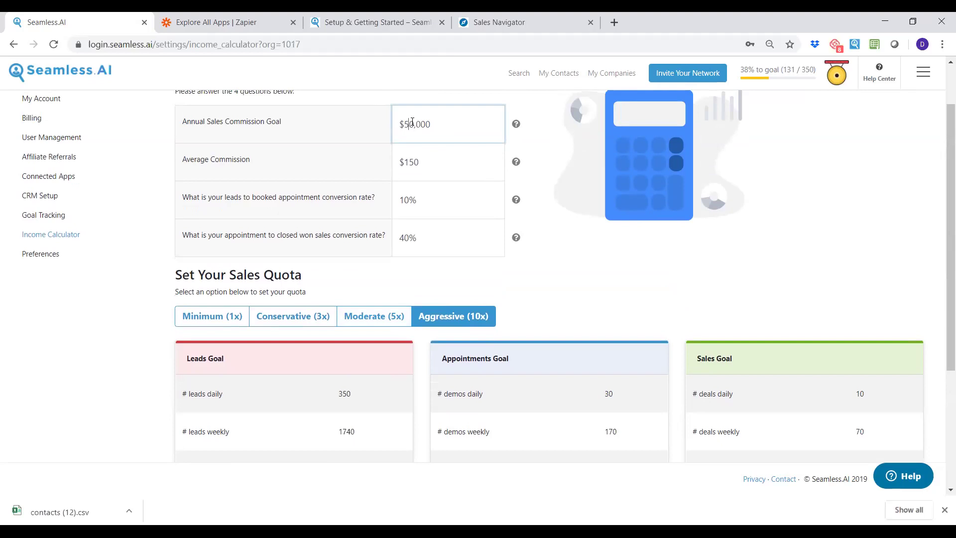
text(0)
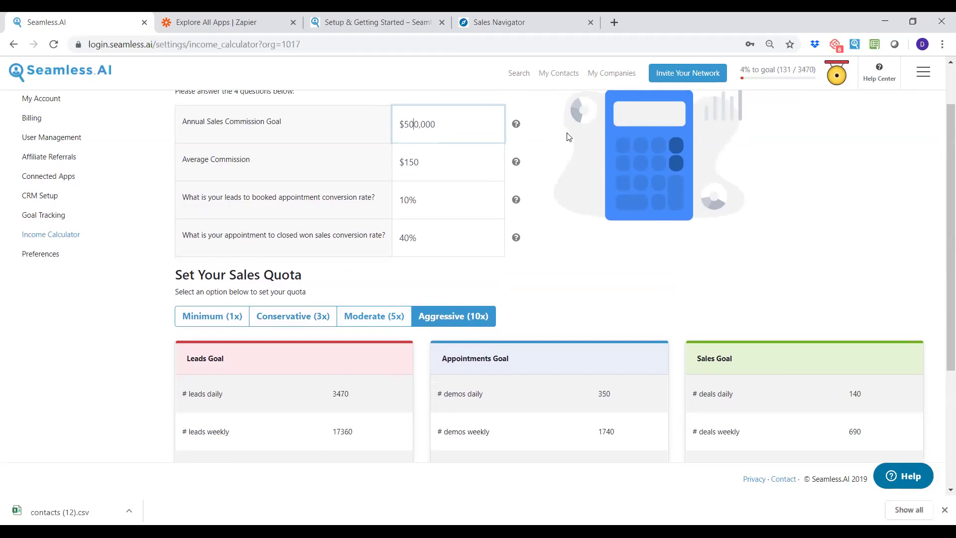
click(568, 285)
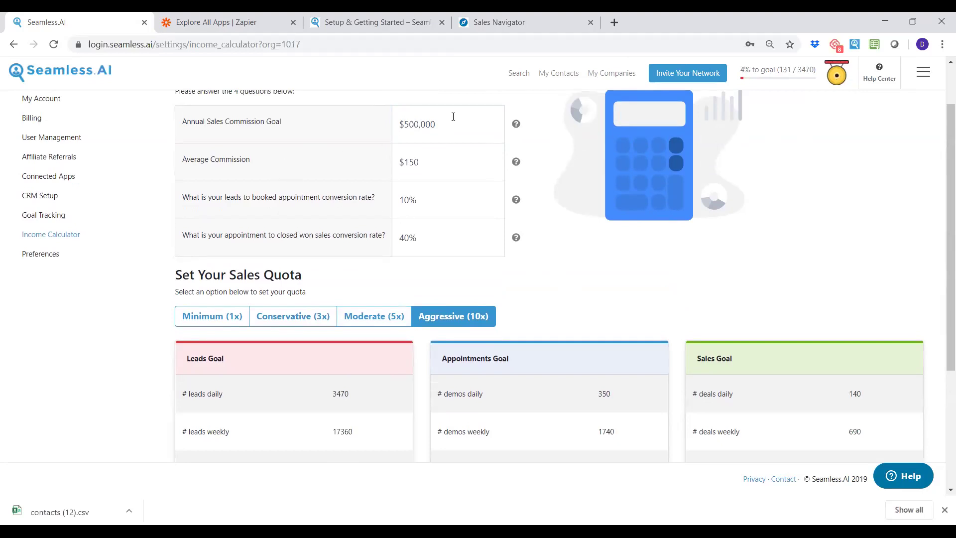
Set the sales quota to Minimum (1x), giving 347 daily leads.
click(432, 159)
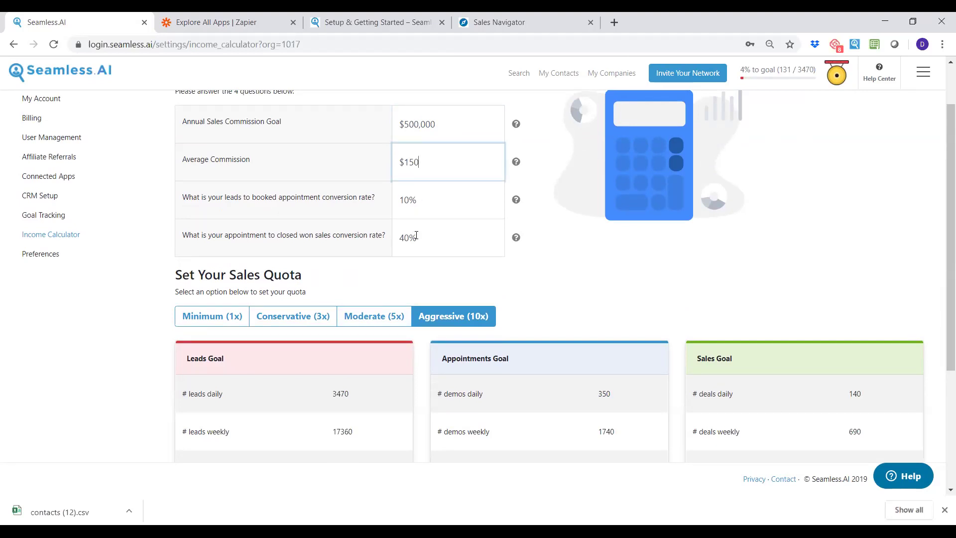
click(219, 321)
scroll(357, 288, down, 2)
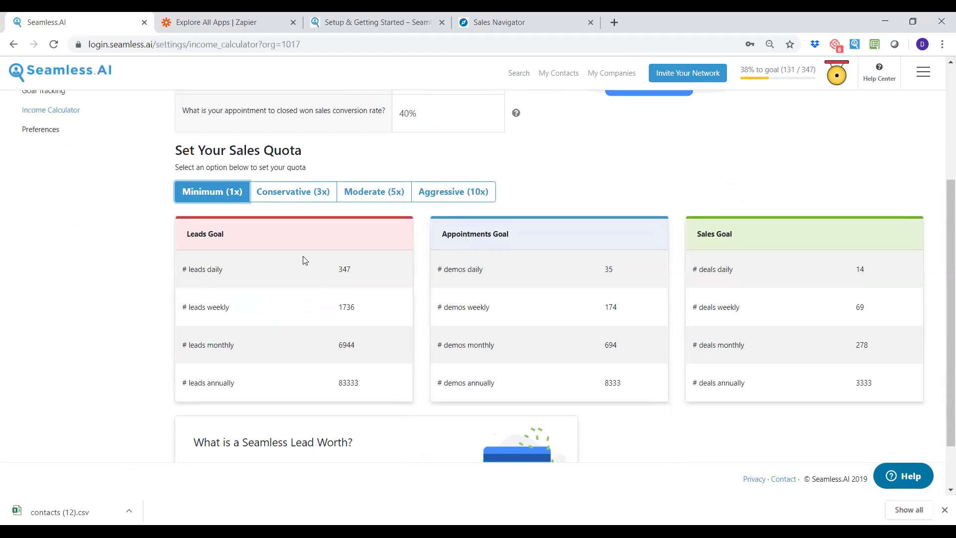
Try Moderate (5x), then settle on Aggressive (10x) for 3470 leads, 350 demos, 140 deals daily.
click(418, 195)
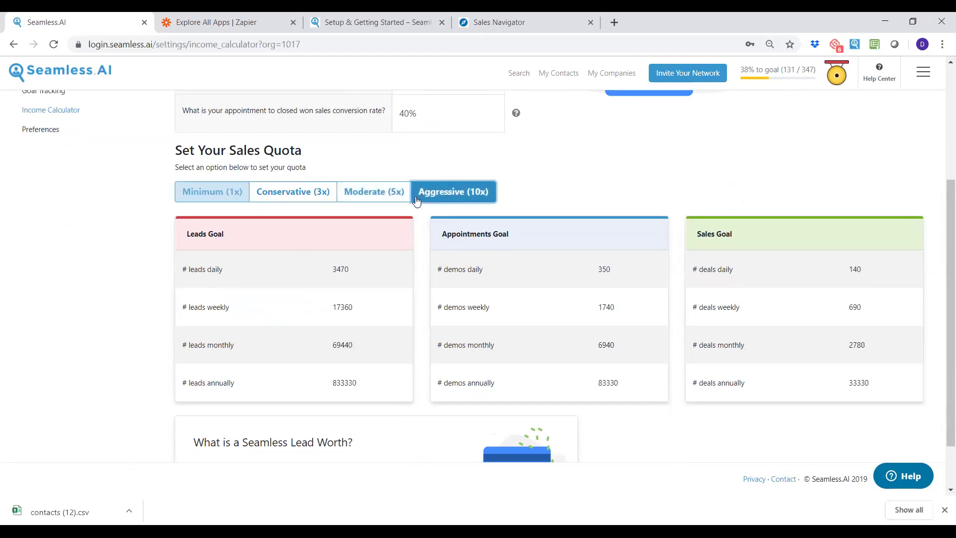
scroll(424, 294, up, 3)
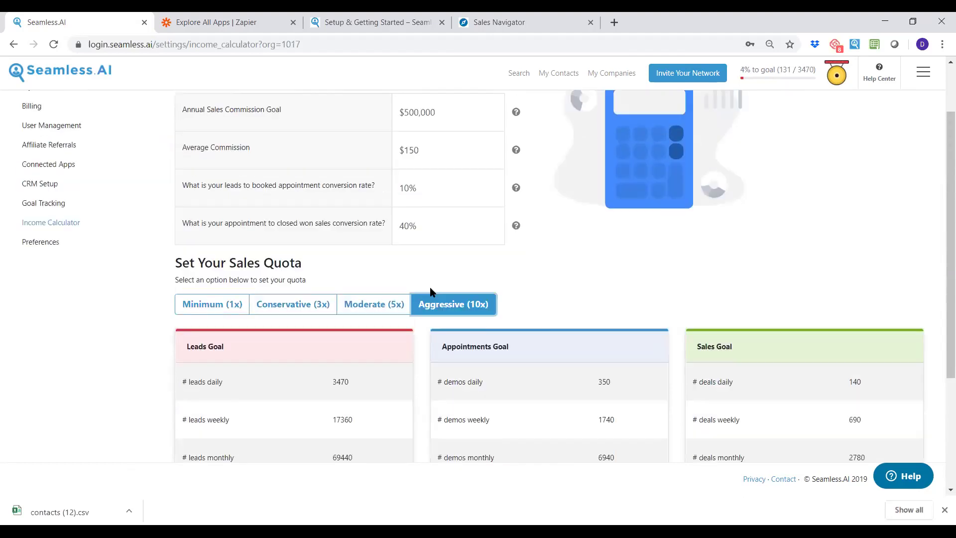
scroll(622, 292, up, 2)
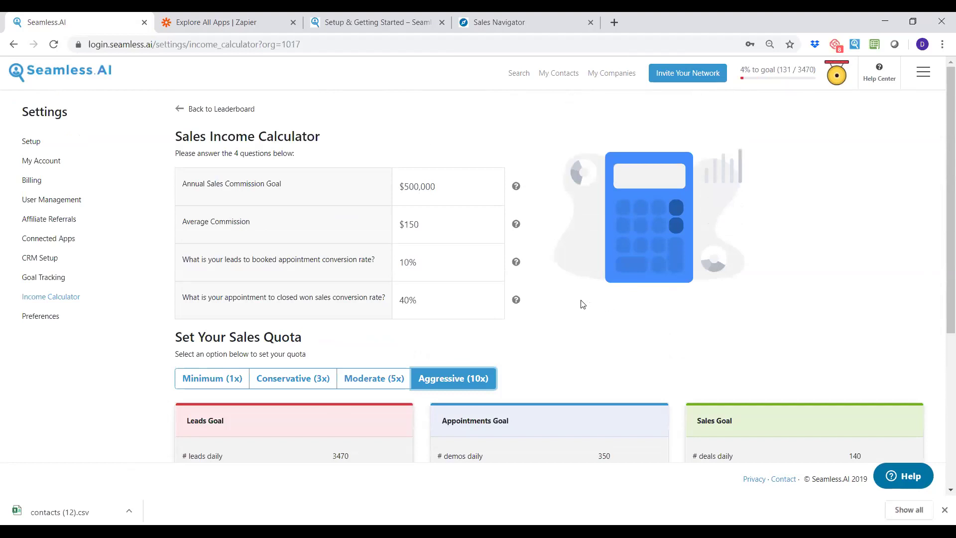
scroll(578, 301, down, 3)
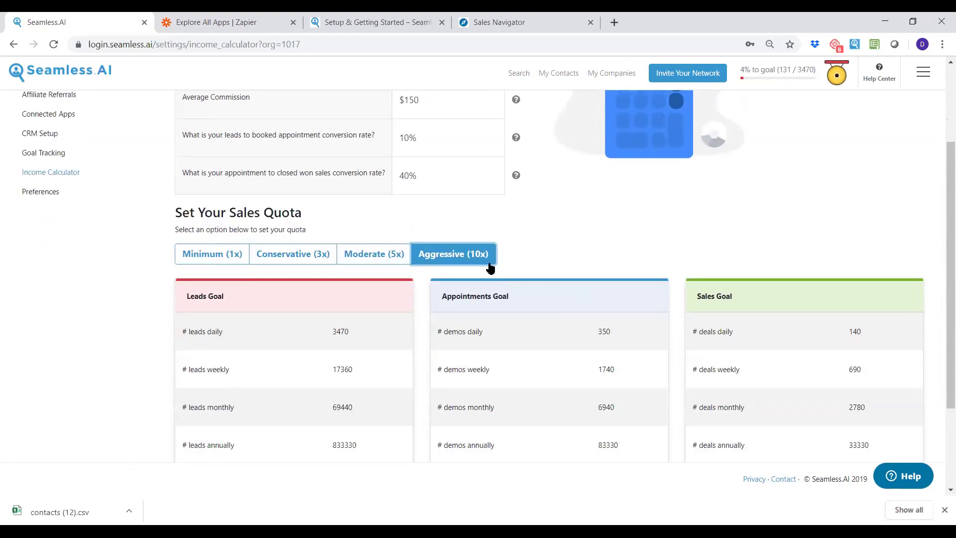
click(389, 255)
click(442, 261)
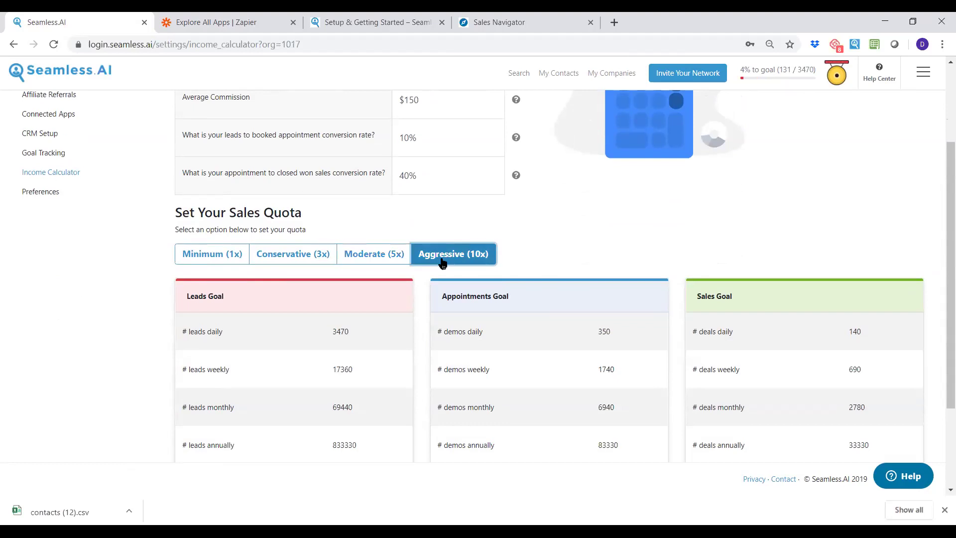
scroll(423, 294, down, 1)
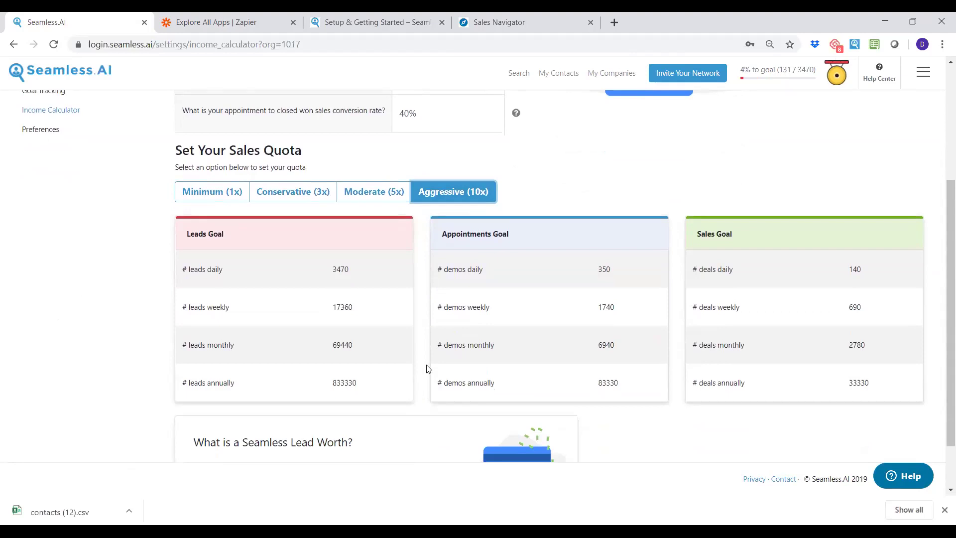
scroll(416, 334, up, 1)
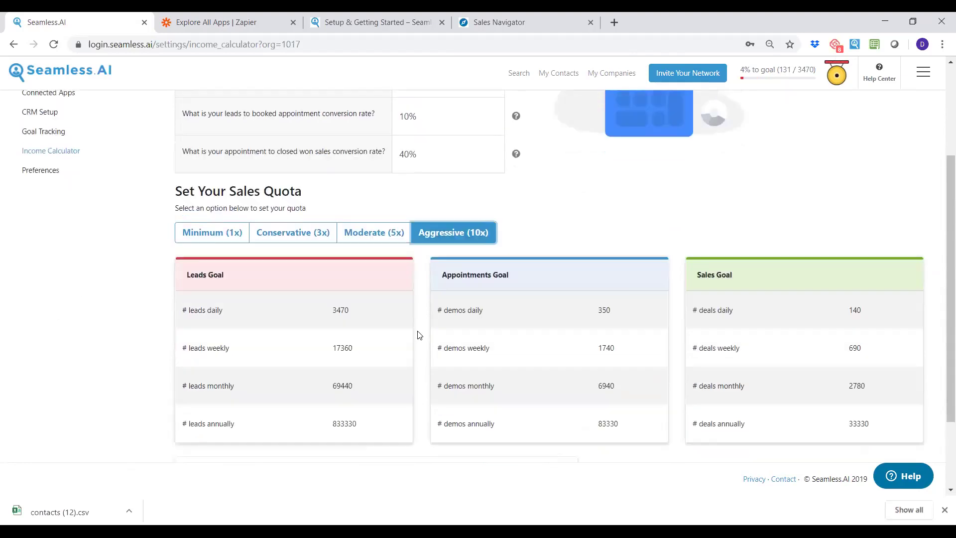
scroll(590, 332, up, 1)
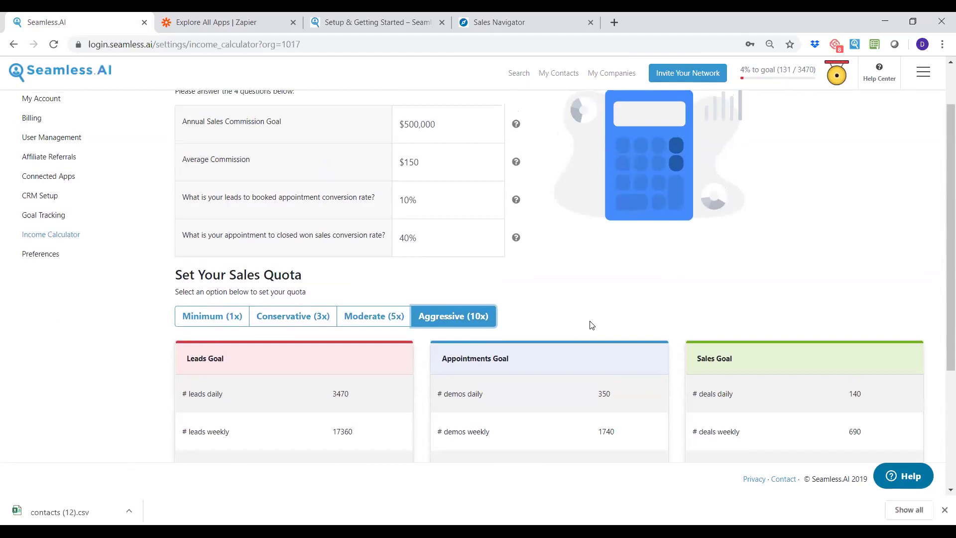
scroll(594, 324, up, 1)
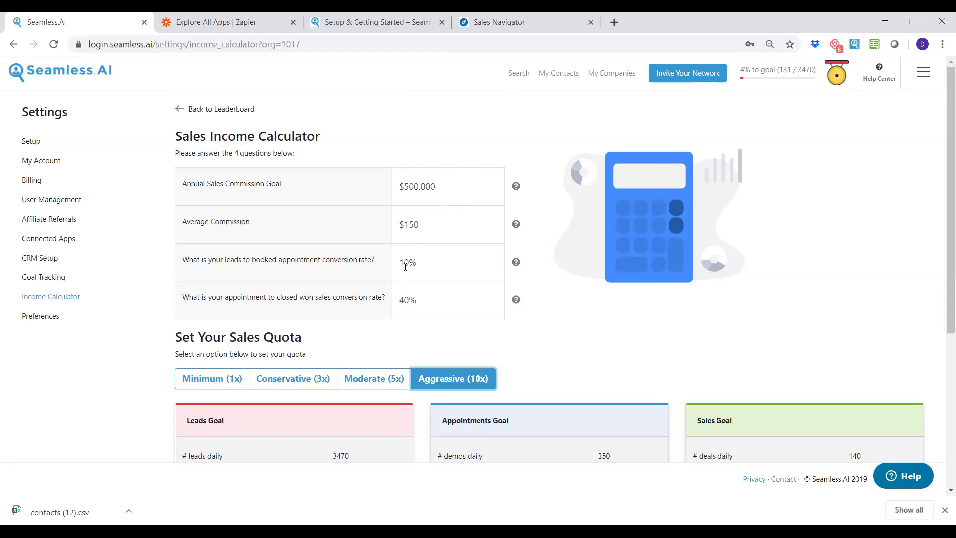
Change the commission goal from $500,000 to $200,000 (1390 daily leads), then bring up the Gong! dialog.
scroll(406, 264, down, 1)
click(409, 124)
key(BackSpace)
text(2)
click(575, 306)
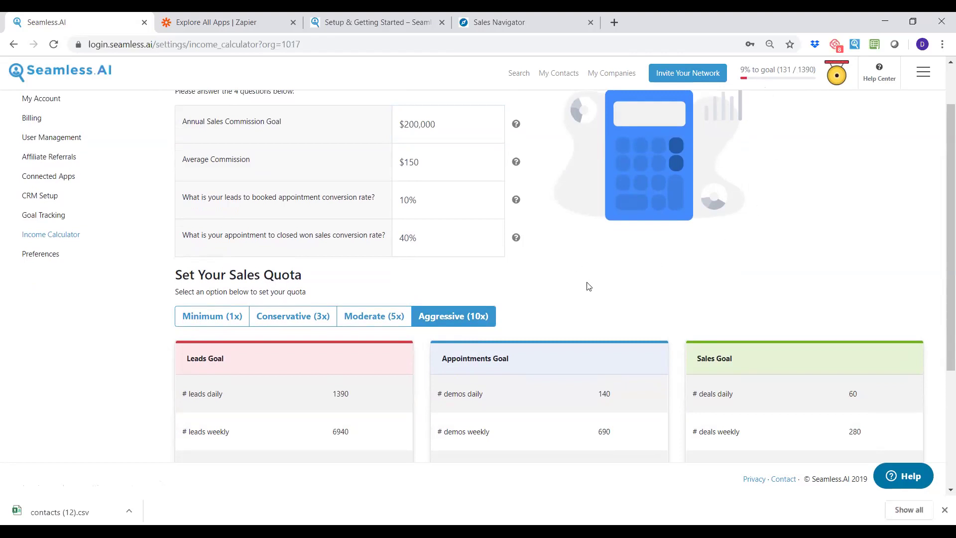
scroll(523, 315, up, 2)
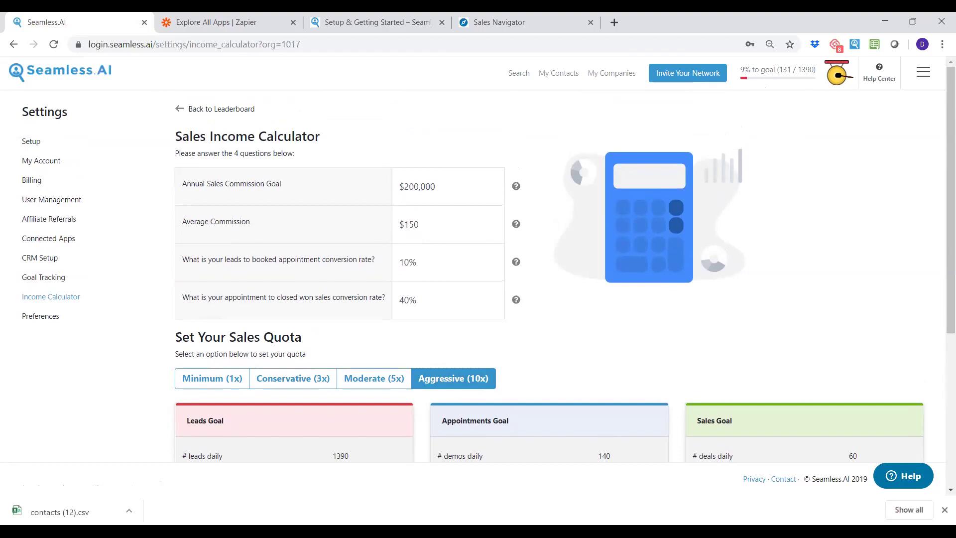
click(837, 75)
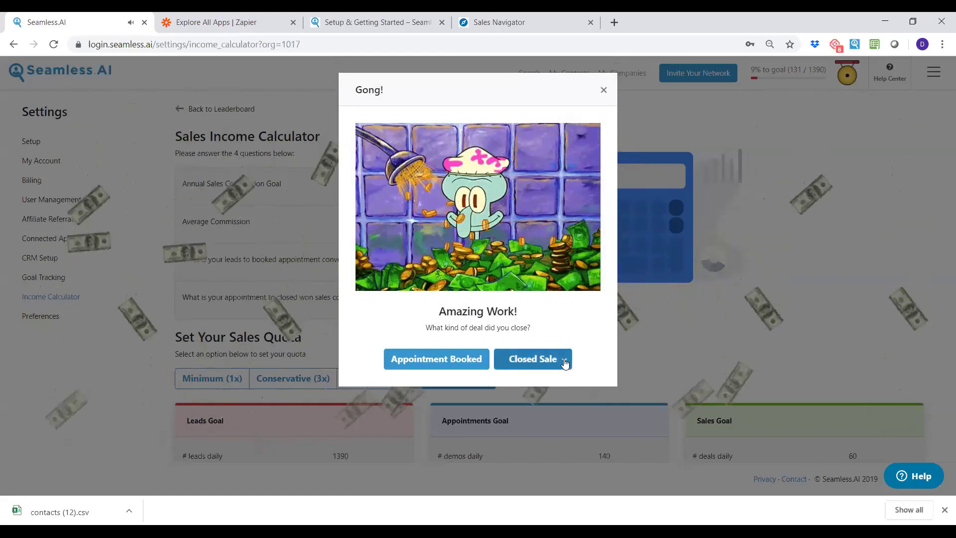
Mark the gong as a Closed Sale, pick its deal size, and close the sharing prompt.
click(563, 364)
click(561, 411)
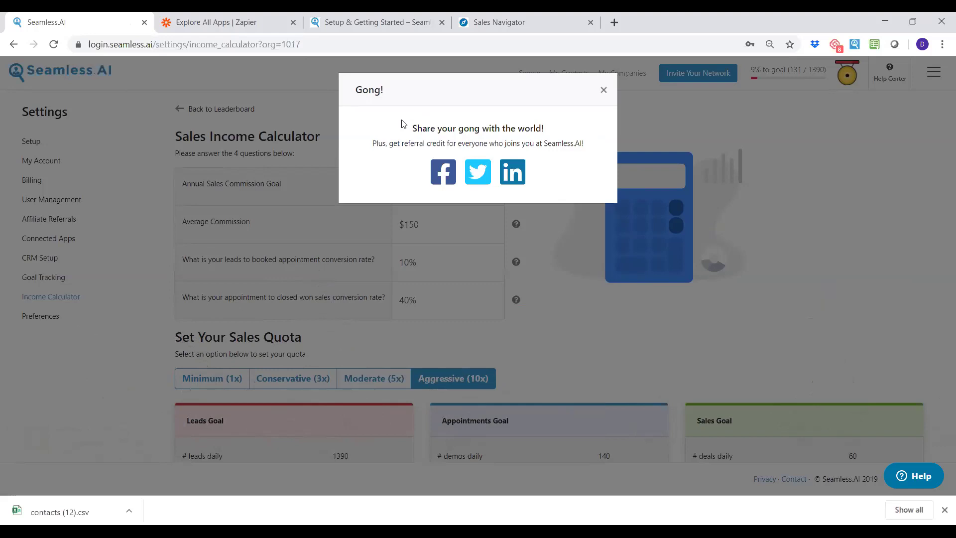
click(603, 90)
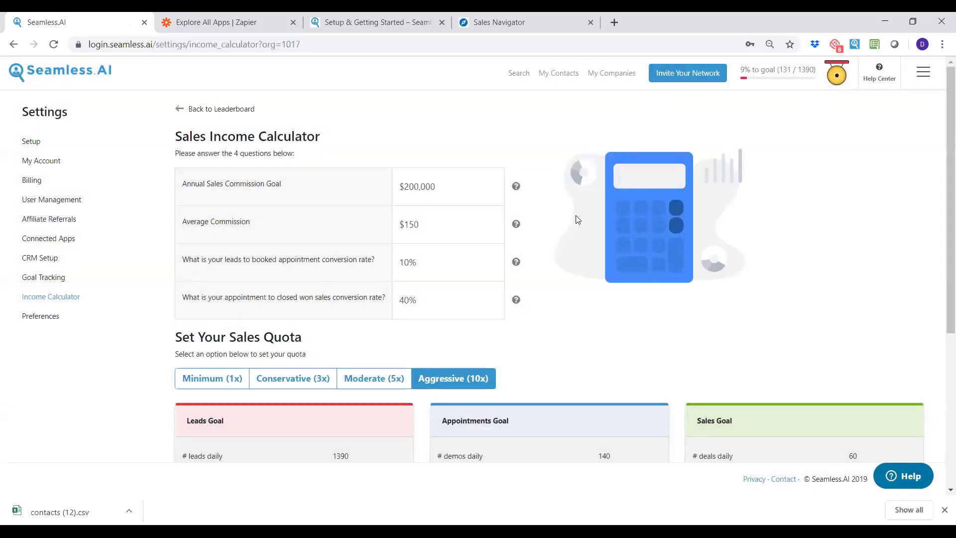
Scroll the calculator to review 1390 leads, 140 demos and 60 deals daily at $200,000.
scroll(574, 218, down, 5)
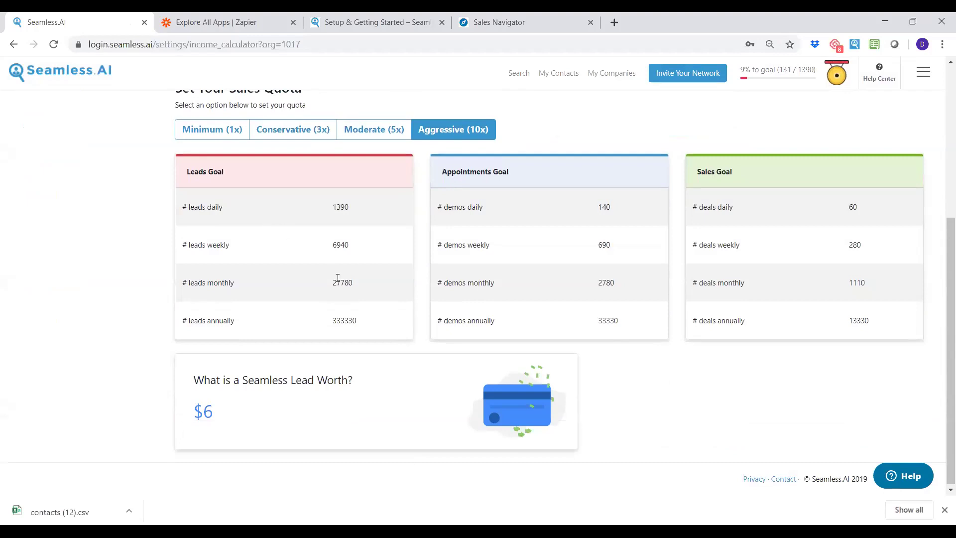
scroll(278, 366, up, 5)
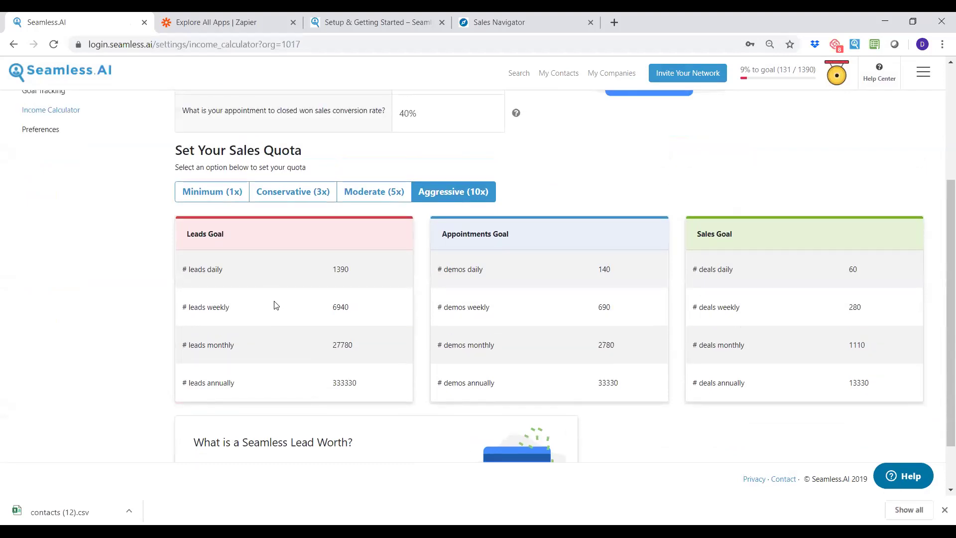
scroll(308, 298, down, 2)
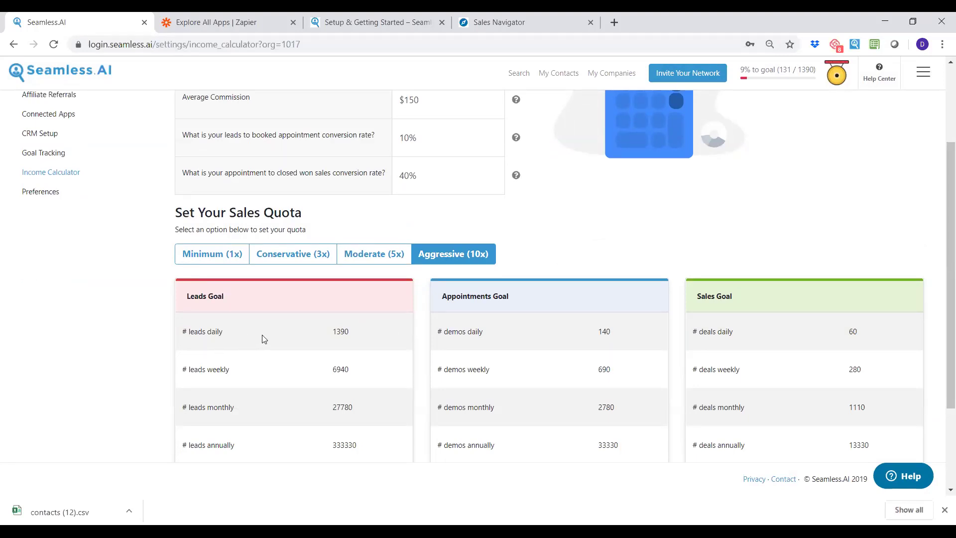
scroll(431, 341, up, 1)
scroll(431, 344, up, 1)
scroll(435, 339, down, 1)
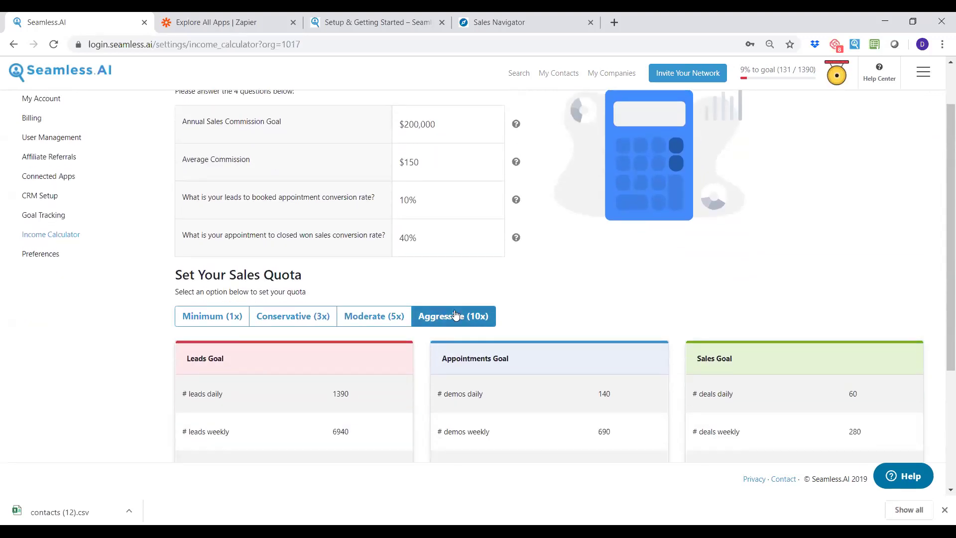
scroll(453, 285, up, 1)
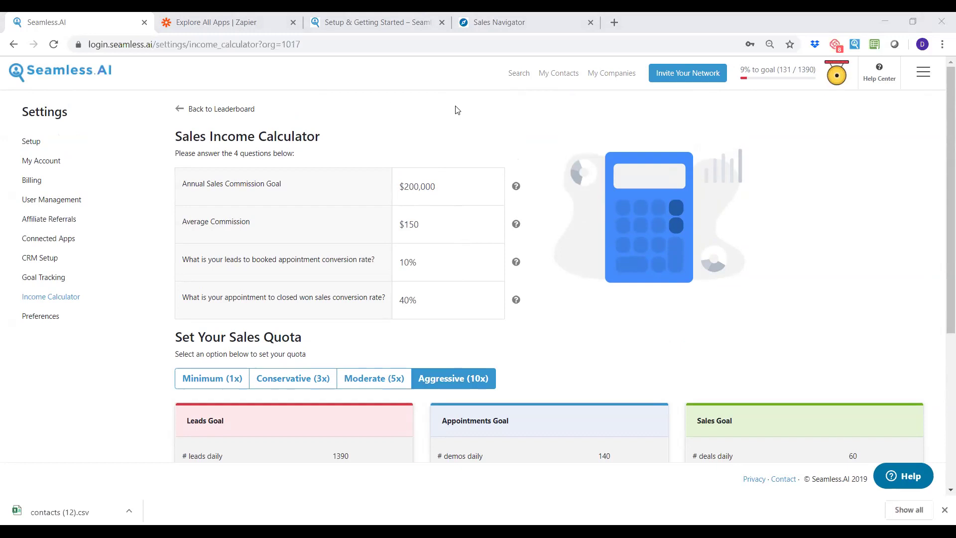
Open Goal Tracking and review the 9% gauge (131 / 1390) and monthly leaderboard.
click(50, 277)
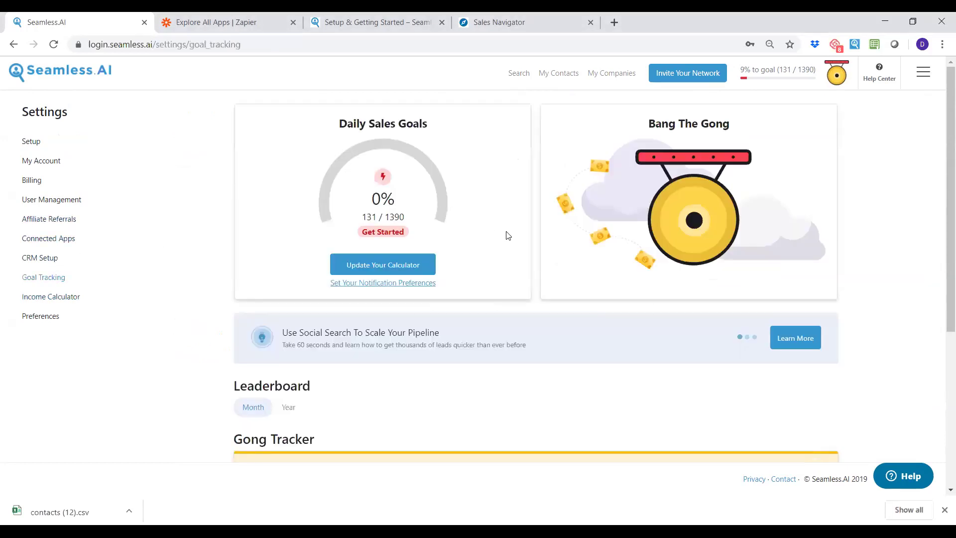
scroll(508, 234, down, 2)
scroll(510, 219, down, 4)
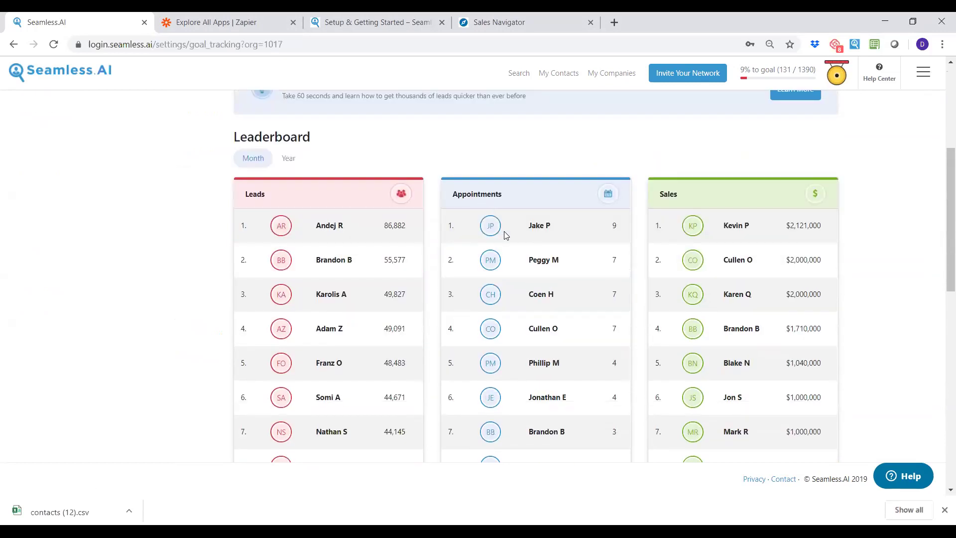
scroll(677, 363, up, 1)
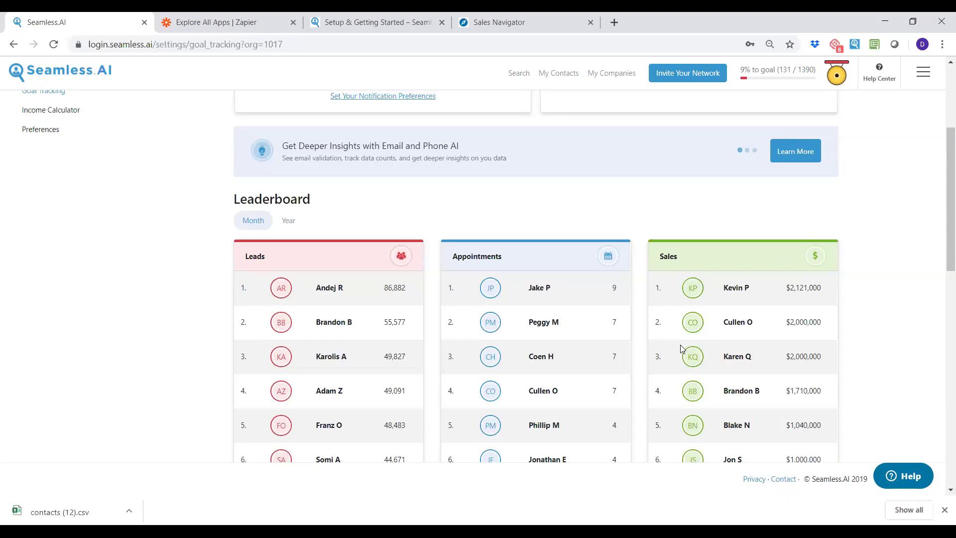
scroll(568, 432, up, 3)
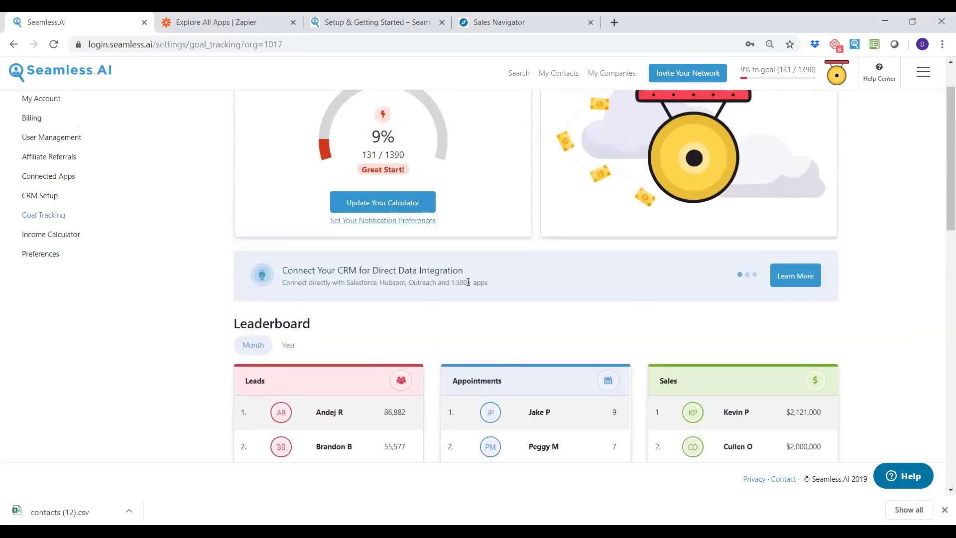
scroll(466, 281, up, 2)
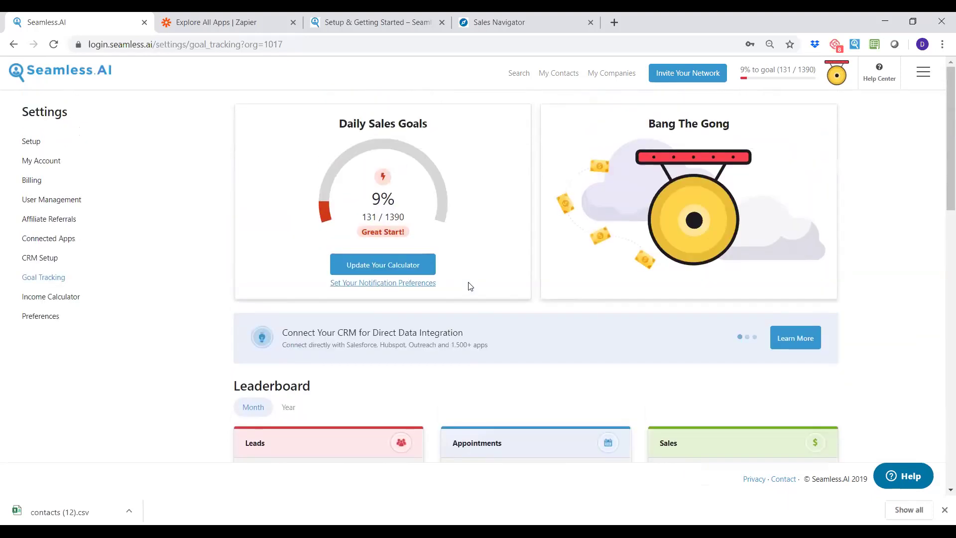
click(57, 221)
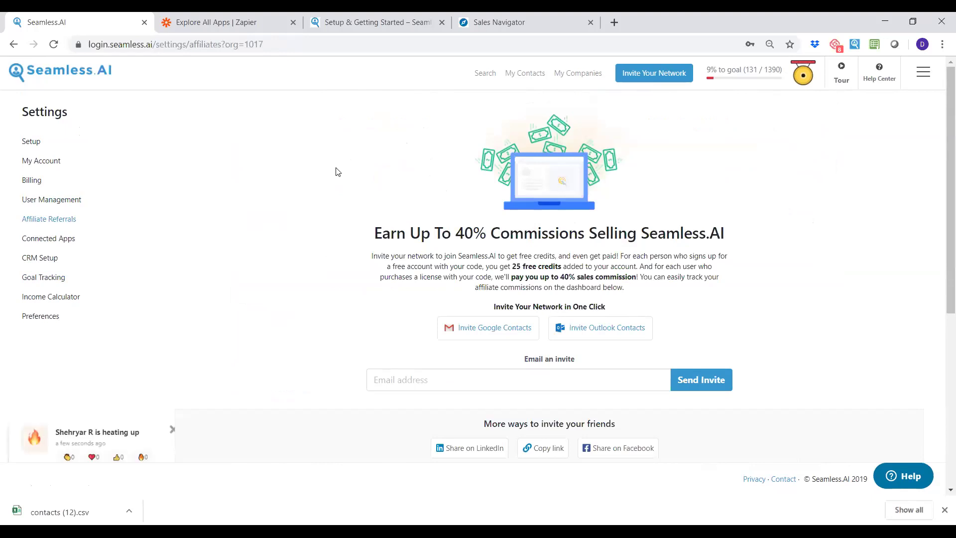
scroll(426, 167, down, 3)
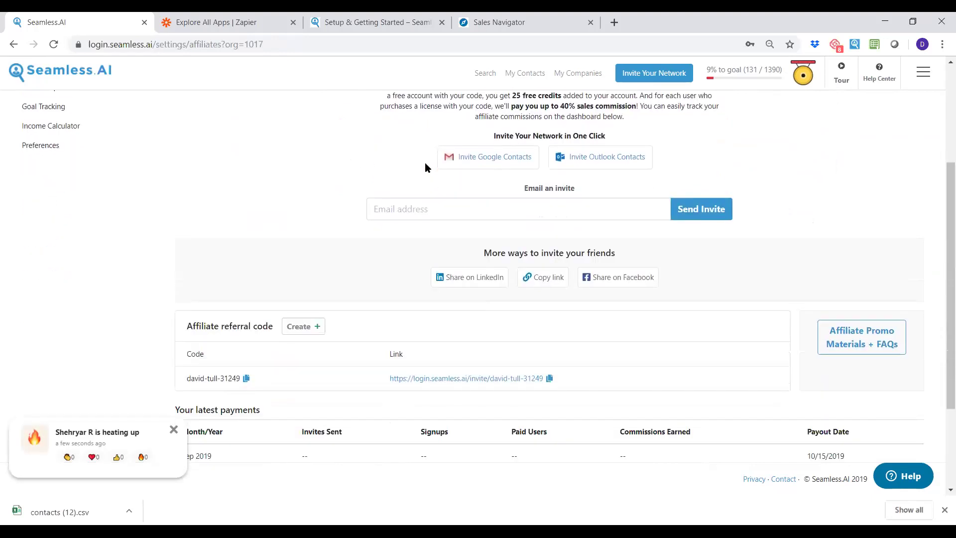
scroll(426, 167, down, 2)
drag(382, 300, 542, 300)
click(549, 301)
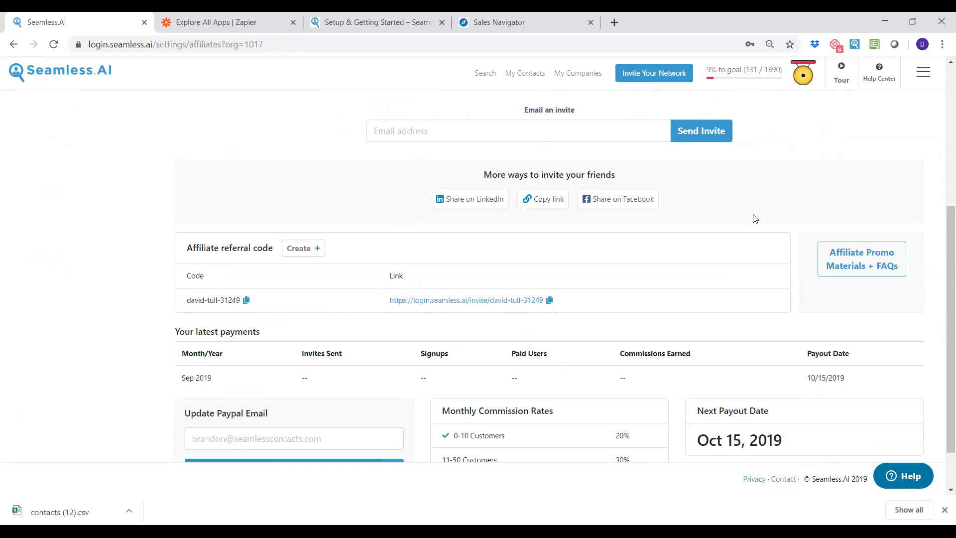
scroll(707, 229, down, 1)
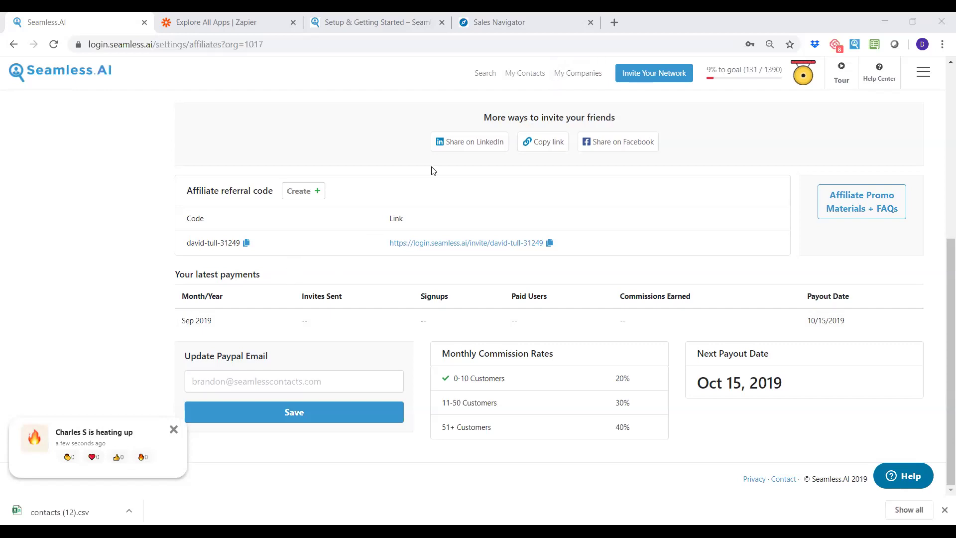
scroll(441, 261, up, 7)
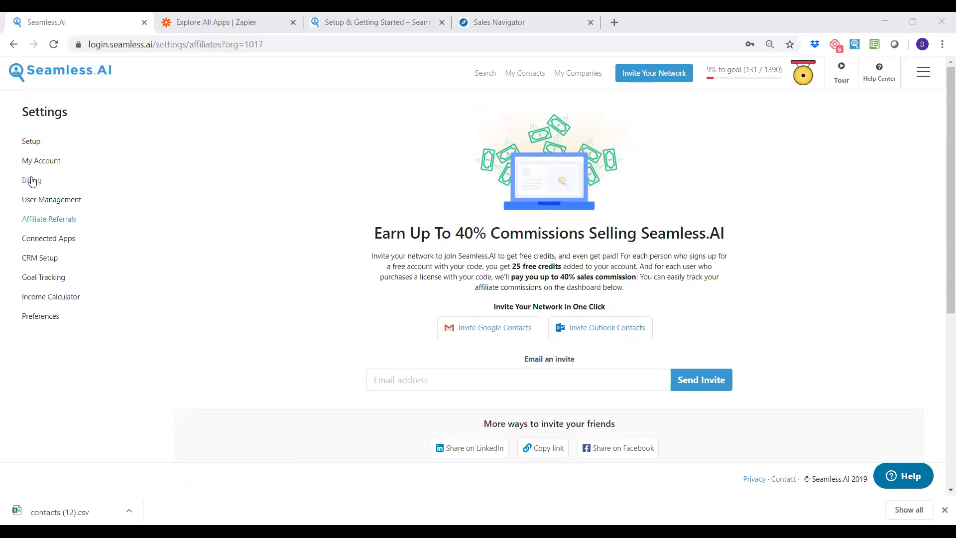
Open User Management, start a bulk member invite, then close the invite window.
click(36, 204)
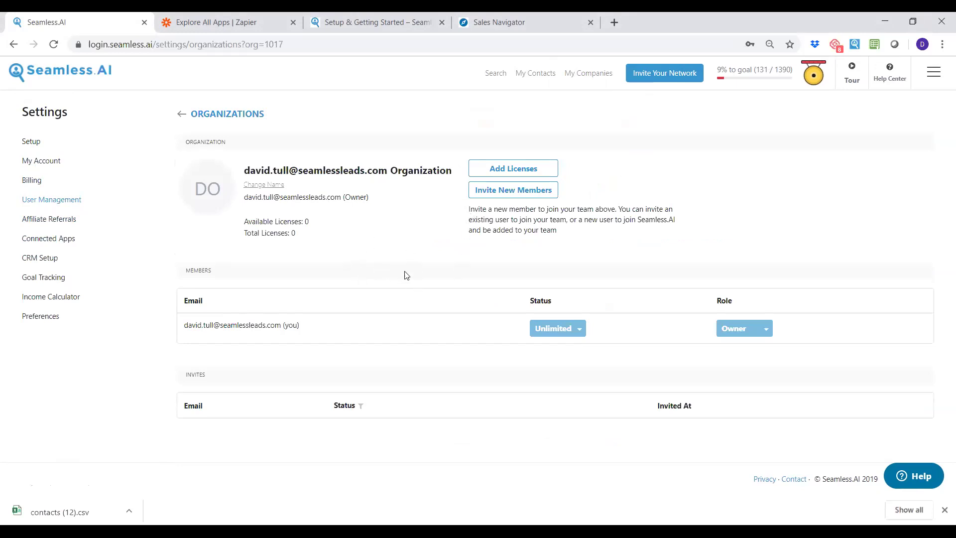
click(512, 193)
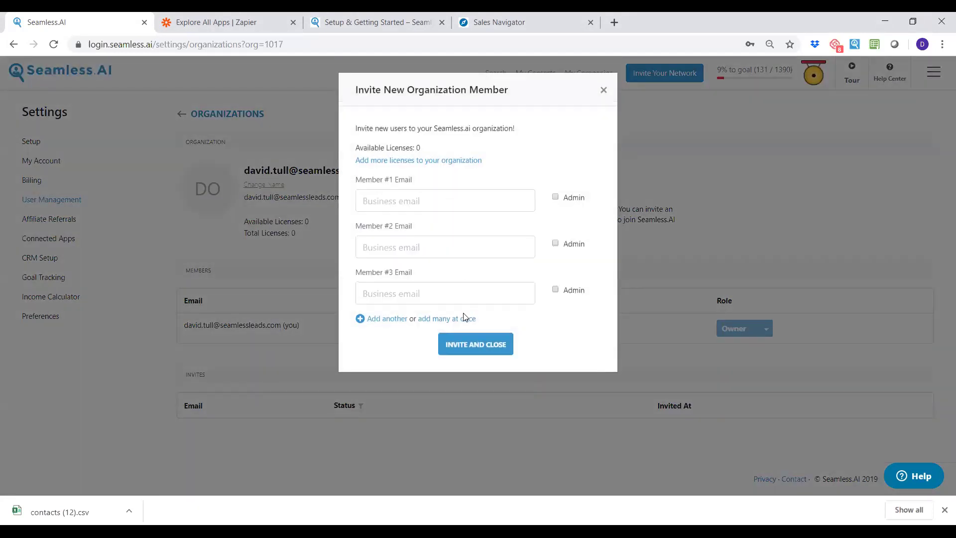
click(457, 319)
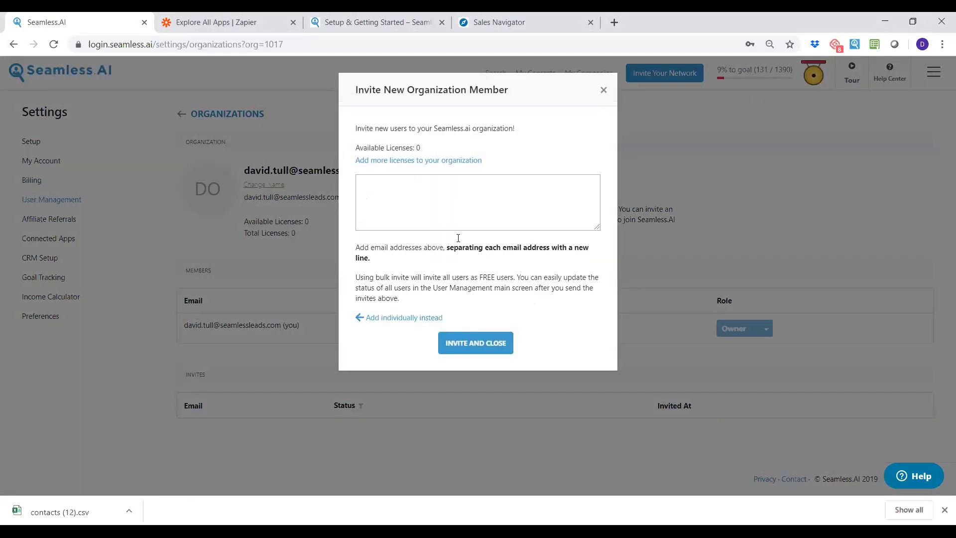
click(603, 91)
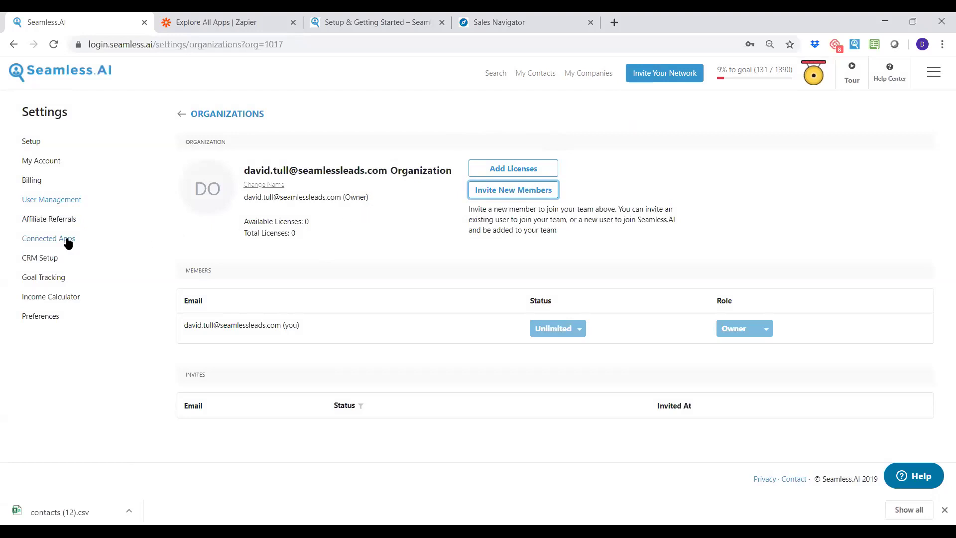
Scroll through the Goal Tracking leaderboard, then view the gong alert Preferences page.
click(49, 279)
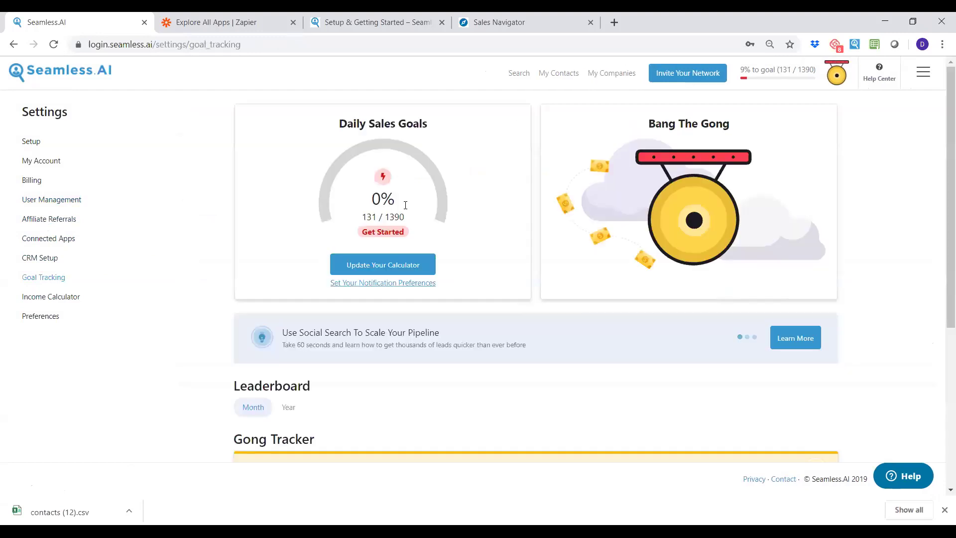
scroll(482, 222, down, 4)
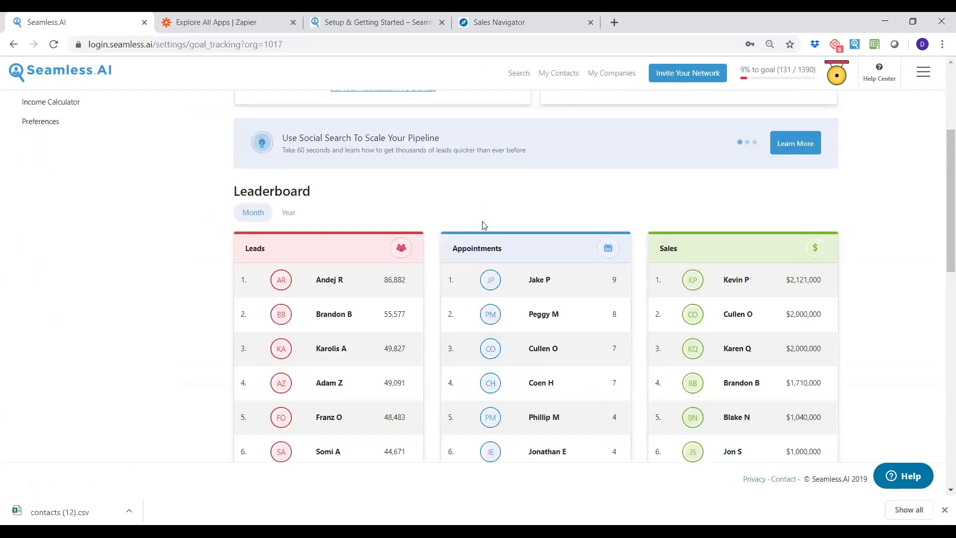
scroll(482, 225, down, 1)
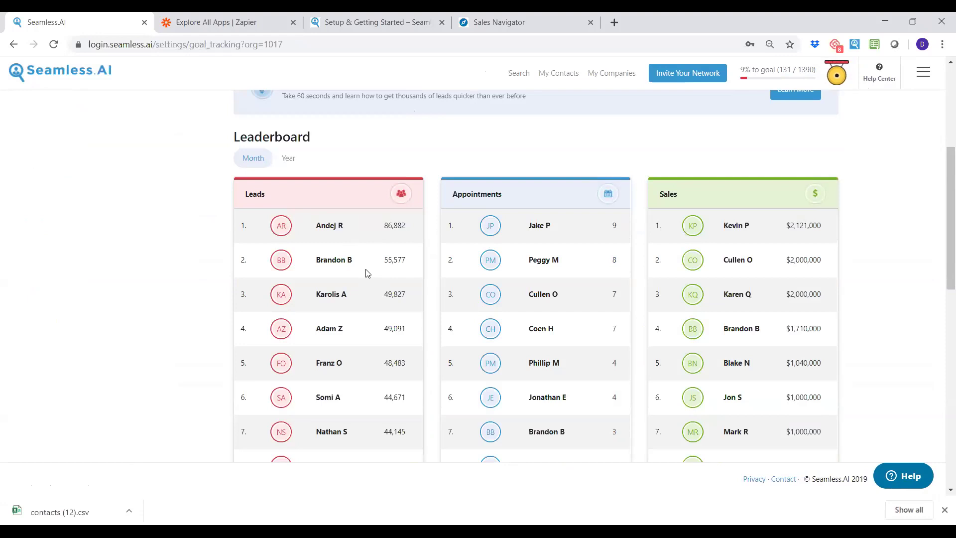
scroll(366, 273, up, 5)
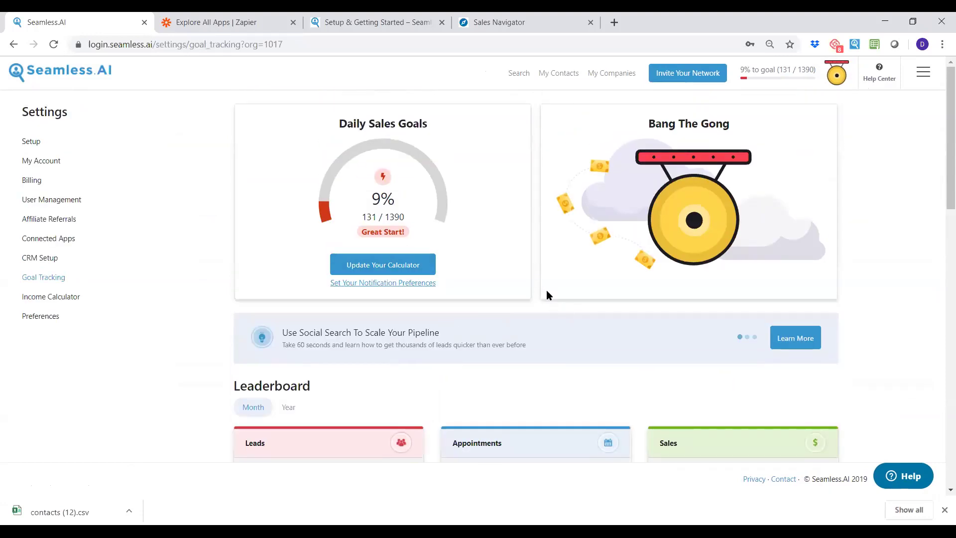
scroll(540, 278, down, 1)
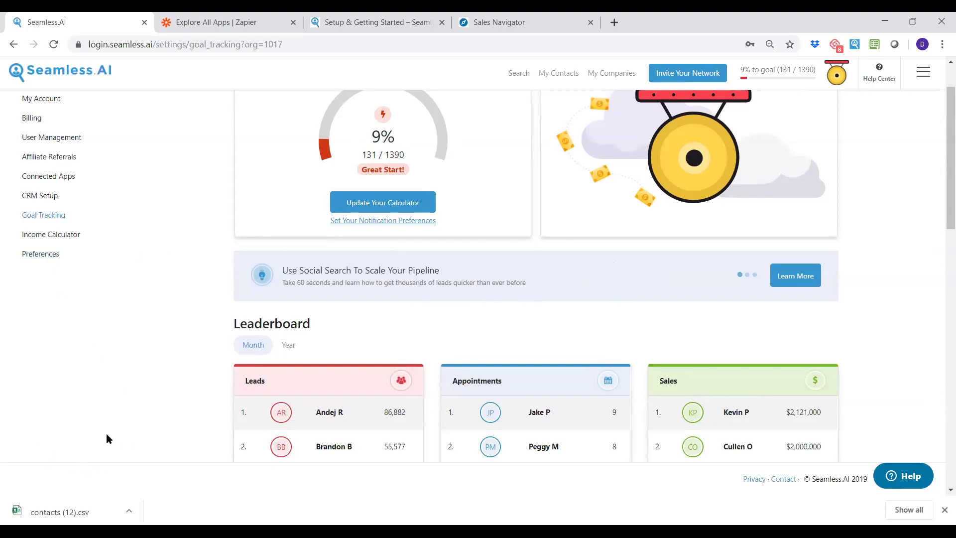
click(45, 254)
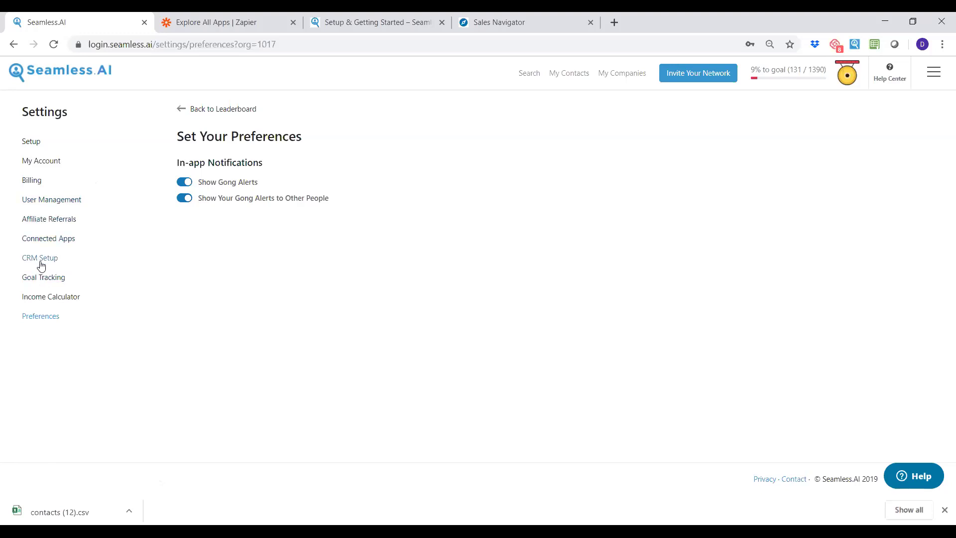
Browse Income Calculator, Connected Apps and User Management, then go to My Saved Contacts.
click(43, 299)
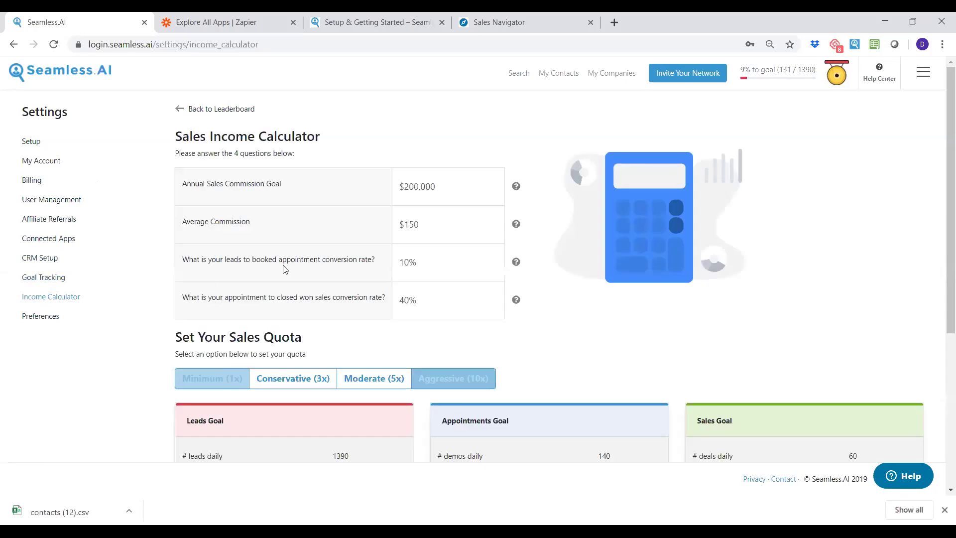
click(67, 235)
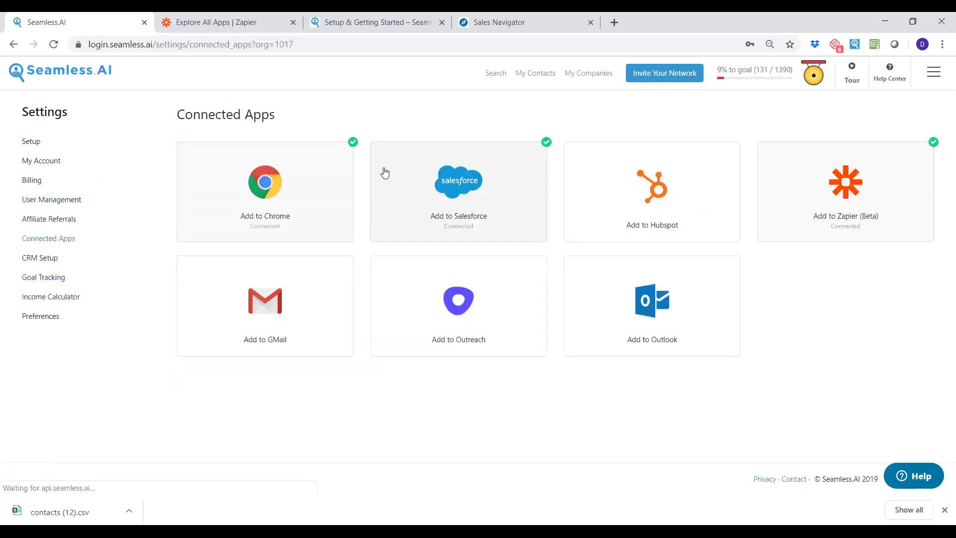
click(61, 201)
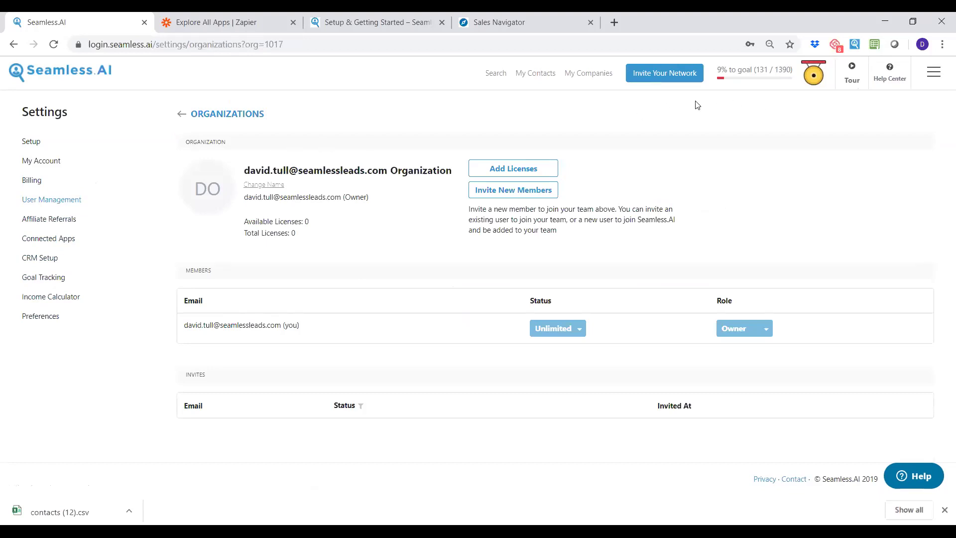
click(527, 79)
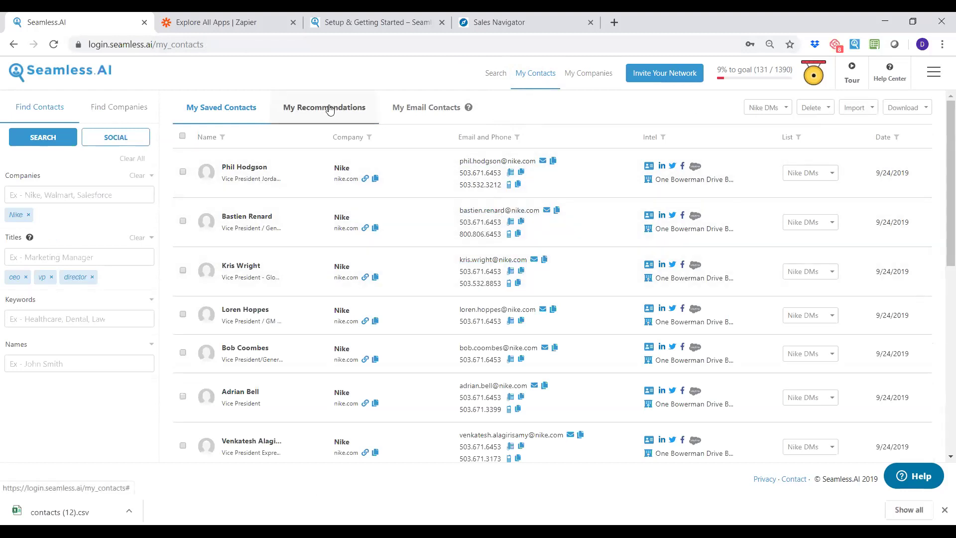
Save the Logic Systems Engineering CEO from My Recommendations into the Nike DMs list.
click(329, 109)
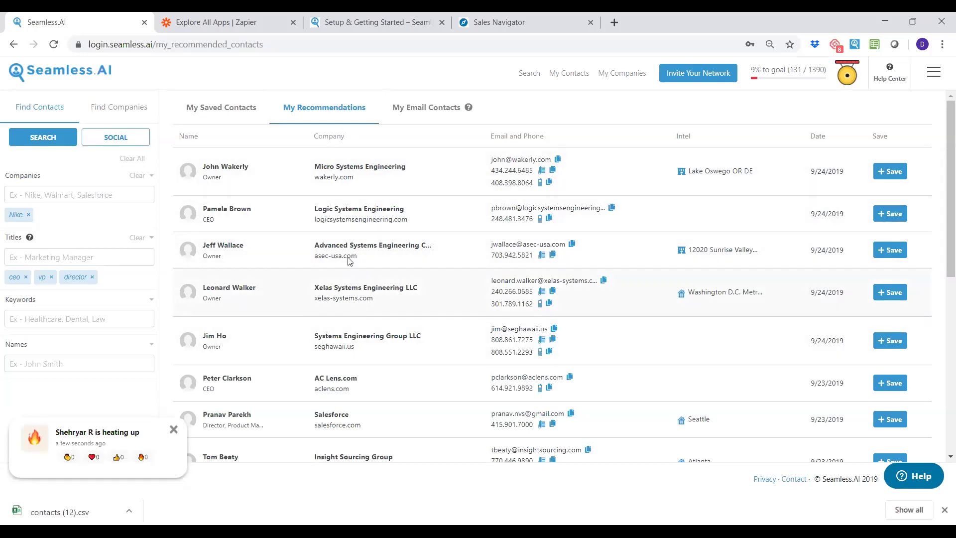
click(890, 214)
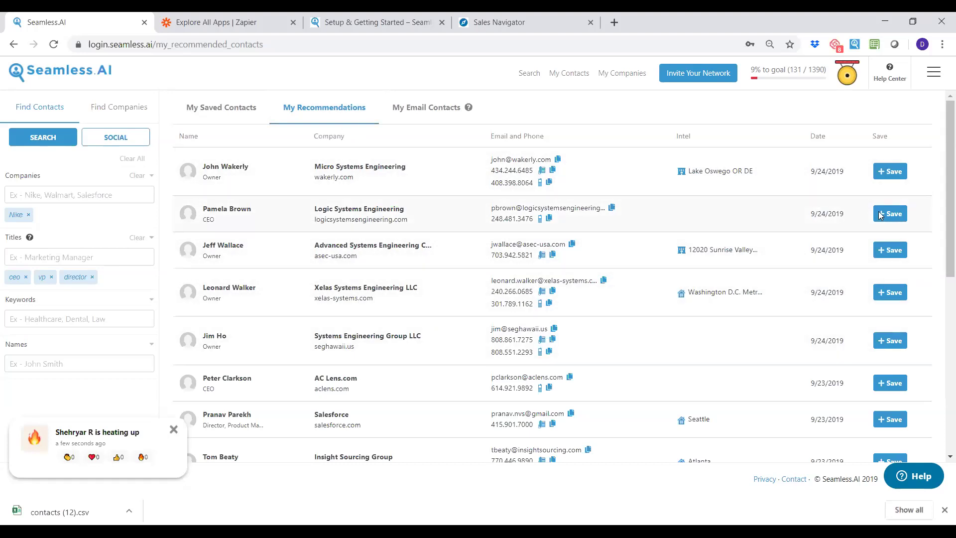
click(222, 108)
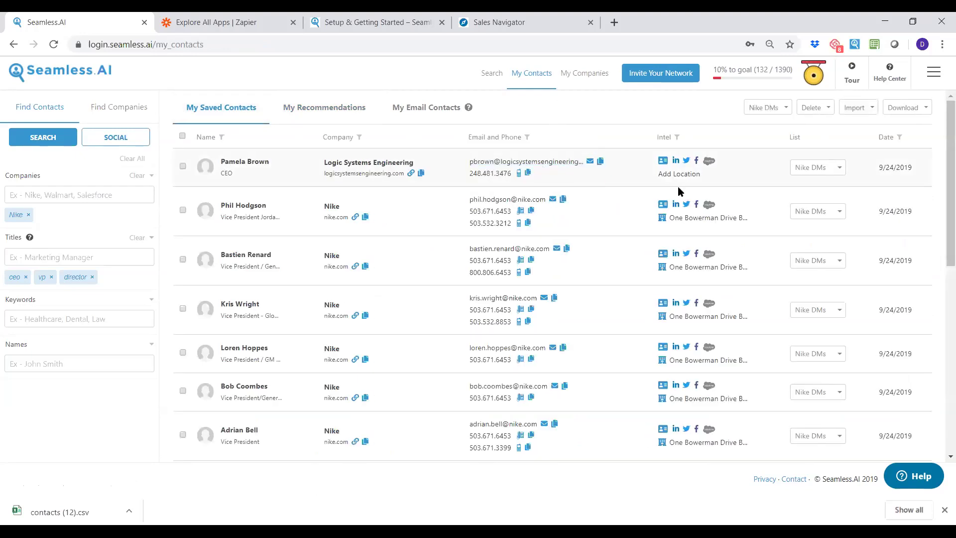
Push the Logic Systems Engineering contact to Salesforce and switch to Find Companies filters.
click(709, 162)
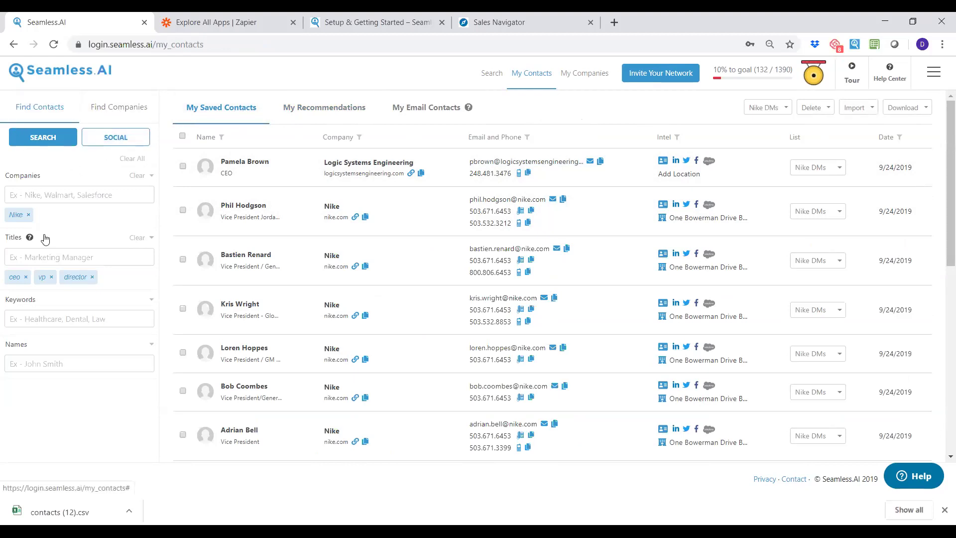
click(130, 108)
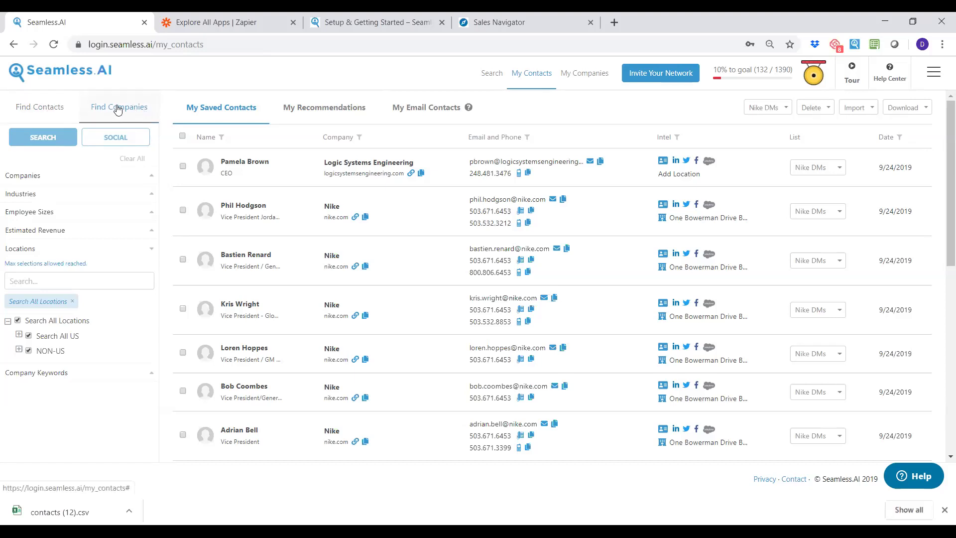
Filter companies by the Commercial Real Estate industry.
click(50, 194)
scroll(69, 269, down, 2)
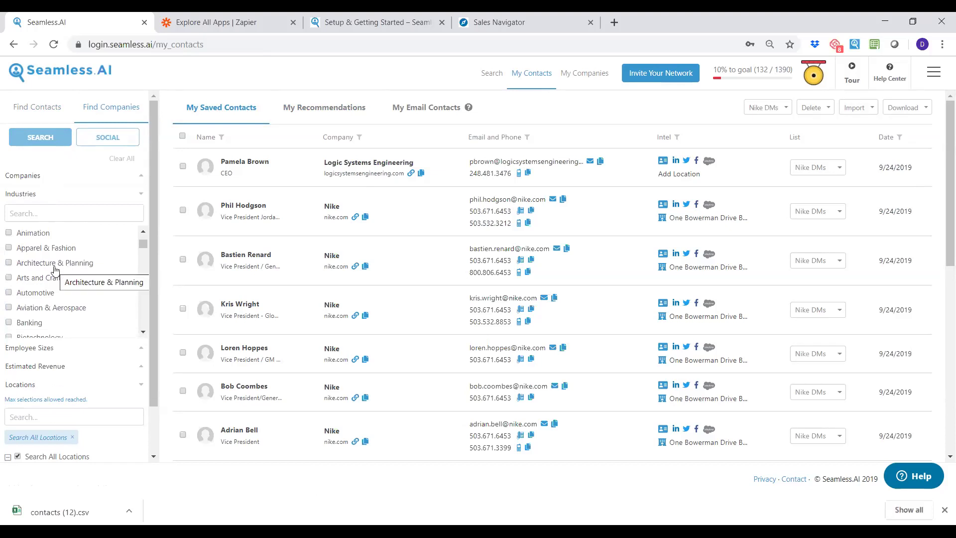
scroll(55, 269, down, 2)
scroll(65, 315, down, 2)
scroll(54, 305, down, 2)
scroll(55, 305, down, 1)
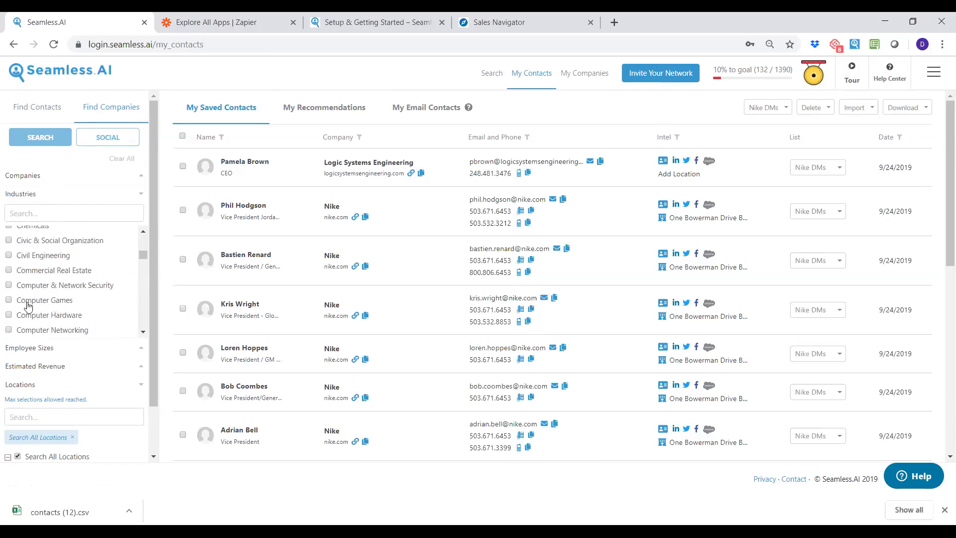
click(9, 271)
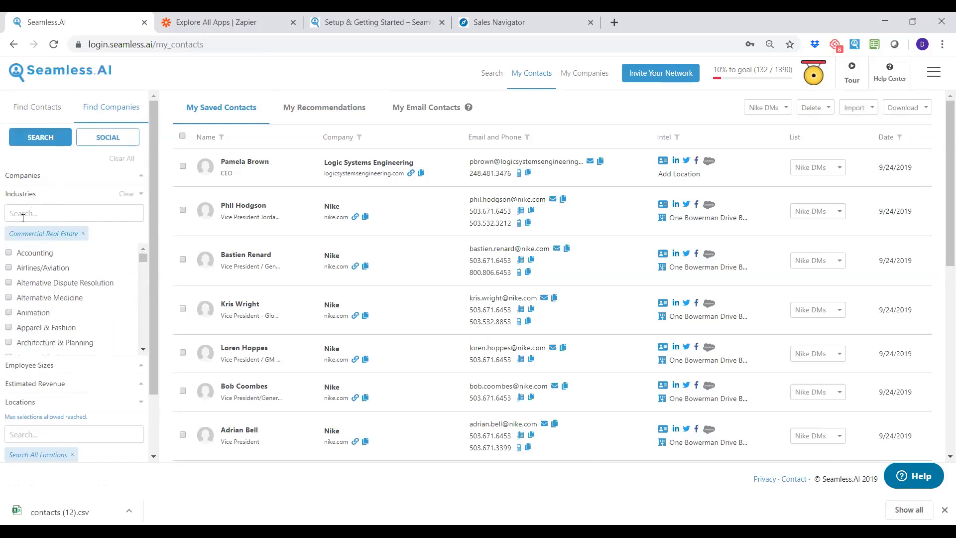
click(26, 194)
Limit employee sizes to 51–200, 201–500 and 501–1000.
click(41, 234)
click(38, 229)
click(48, 213)
click(9, 297)
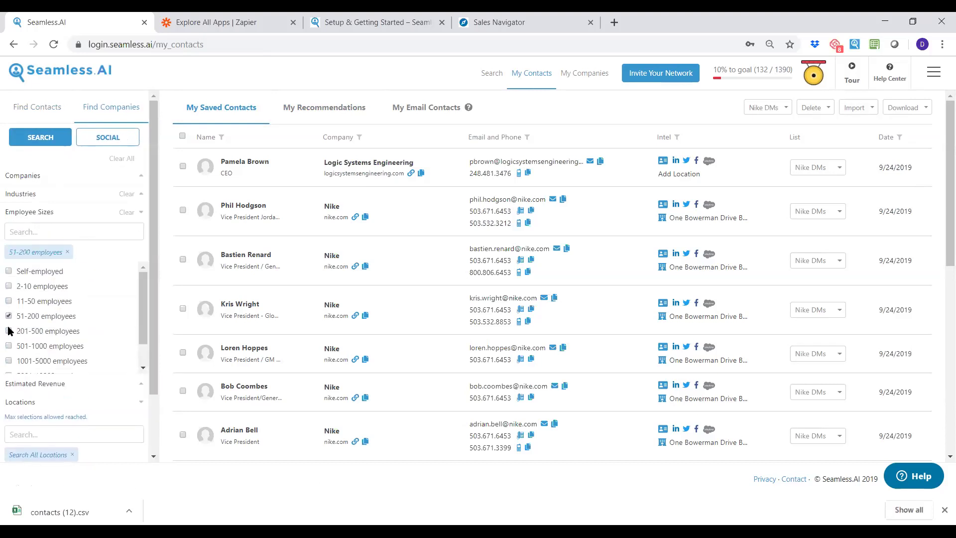
click(9, 330)
click(8, 363)
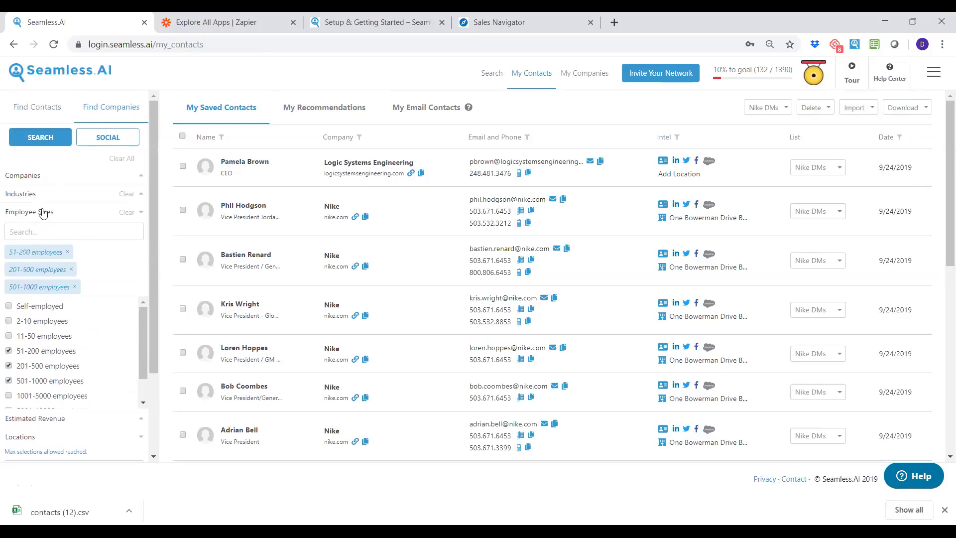
click(43, 213)
Set the location filter to California only, clearing other US states.
click(29, 352)
click(18, 336)
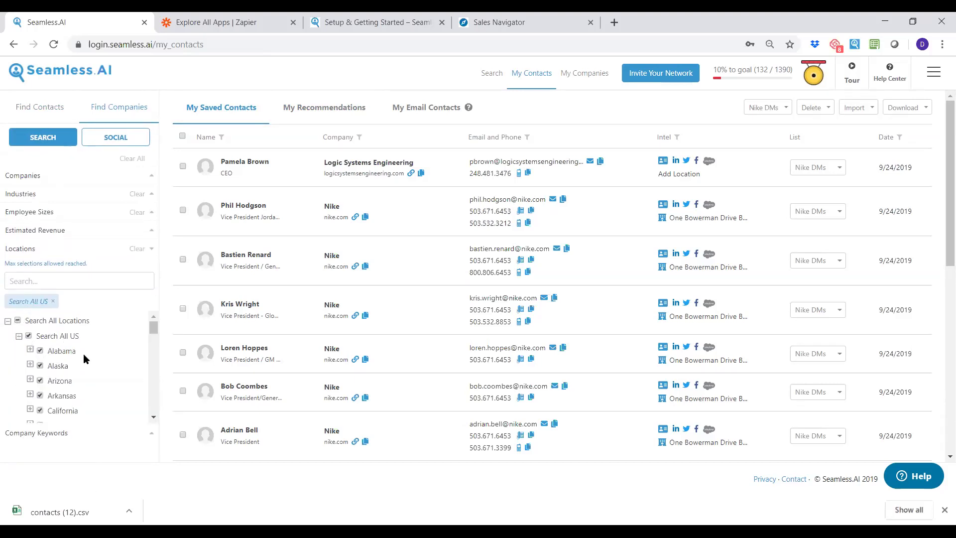
click(29, 337)
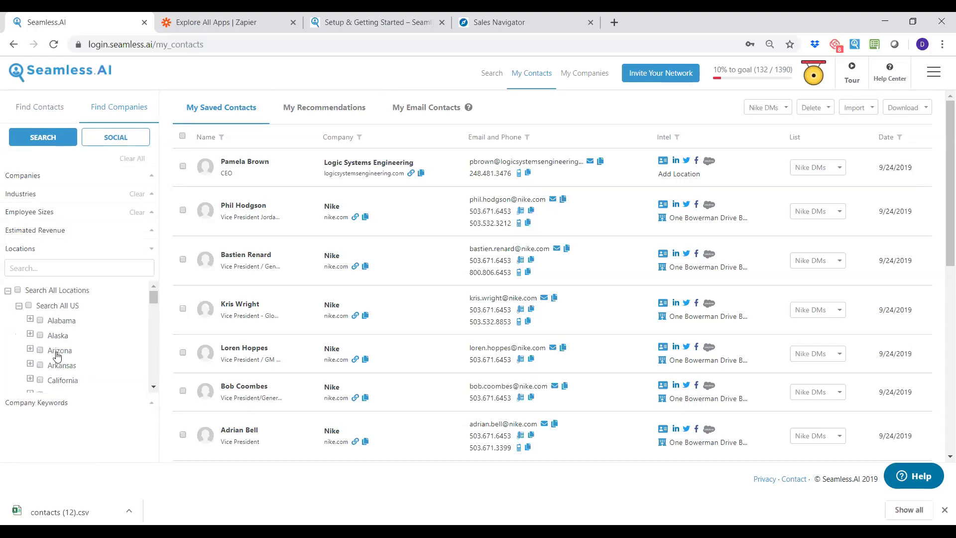
click(40, 318)
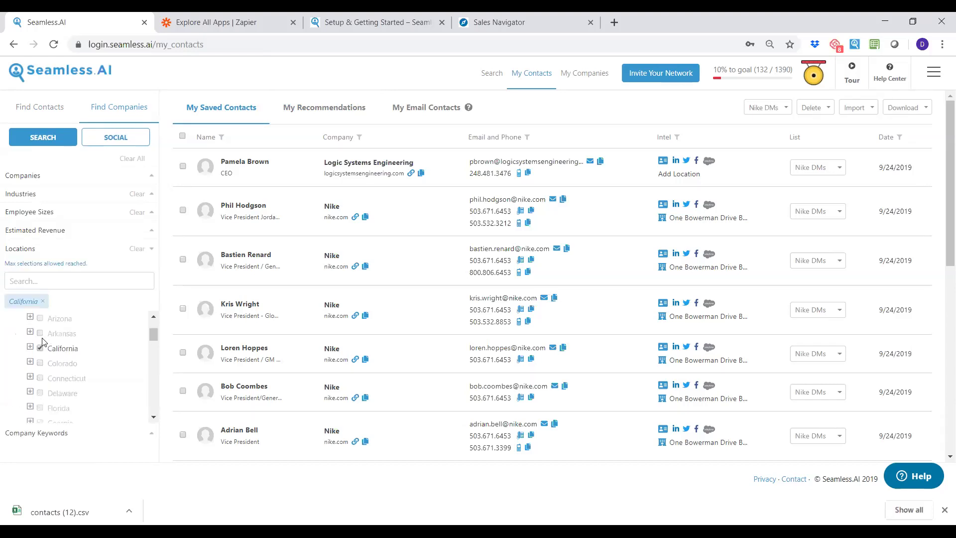
click(30, 348)
scroll(75, 380, down, 2)
Run the company search and send all ten listed companies to a contact search.
scroll(58, 369, up, 2)
scroll(56, 369, up, 2)
scroll(56, 368, down, 2)
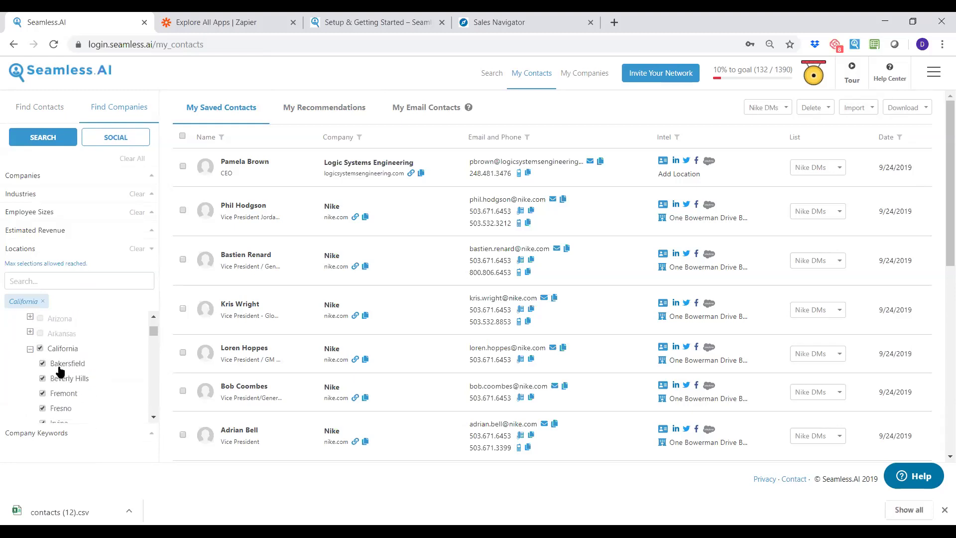
click(40, 143)
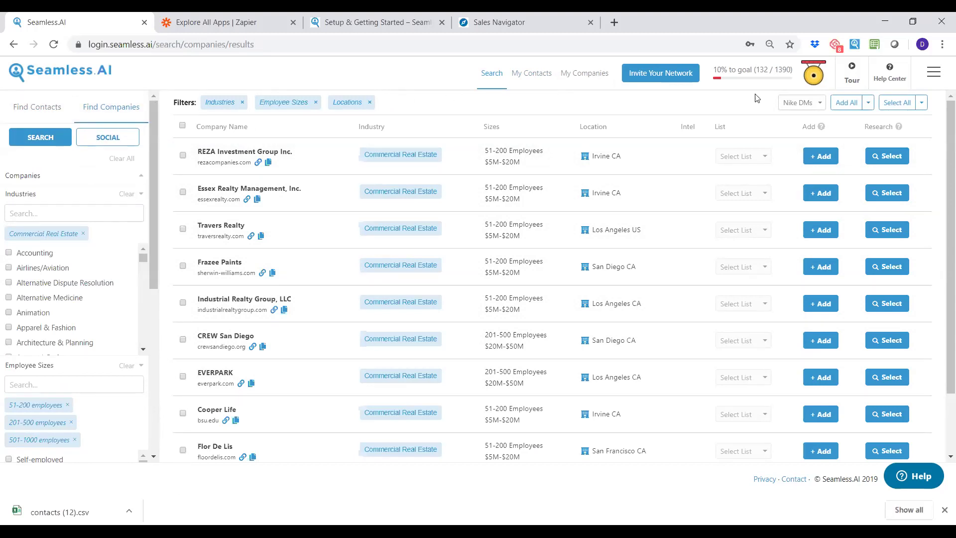
click(898, 103)
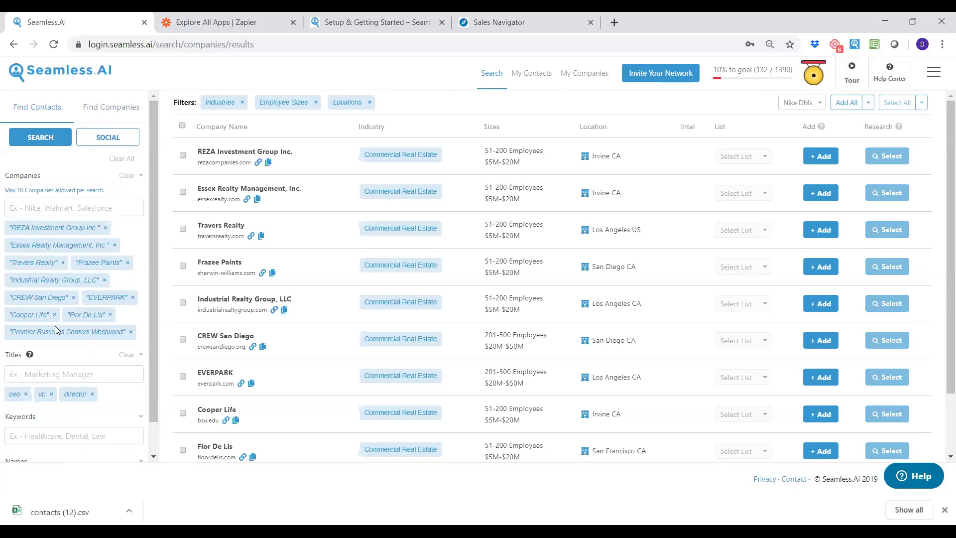
Swap the ceo/vp/director titles for keyword 'operations', search contacts, then return to company results.
click(25, 394)
click(22, 394)
click(37, 394)
click(48, 416)
text(c)
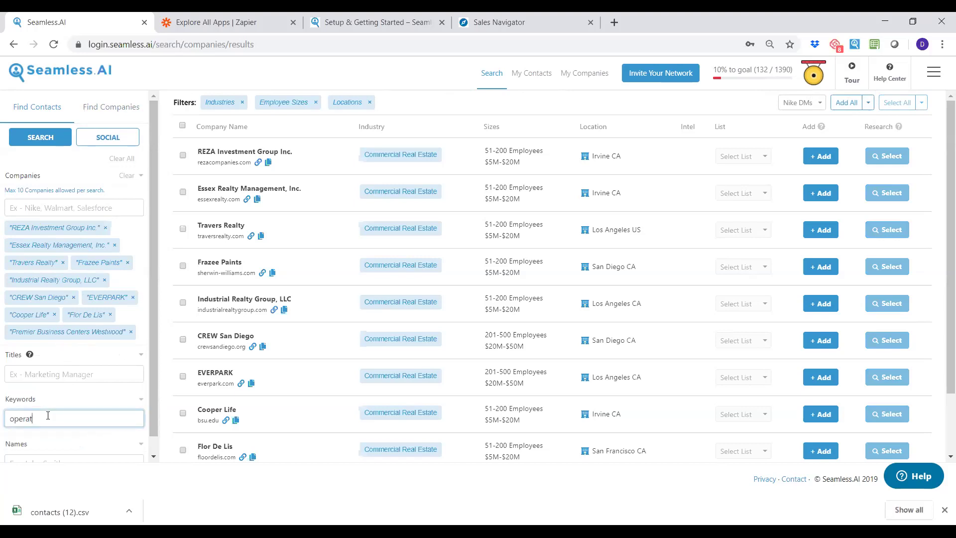
key(Return)
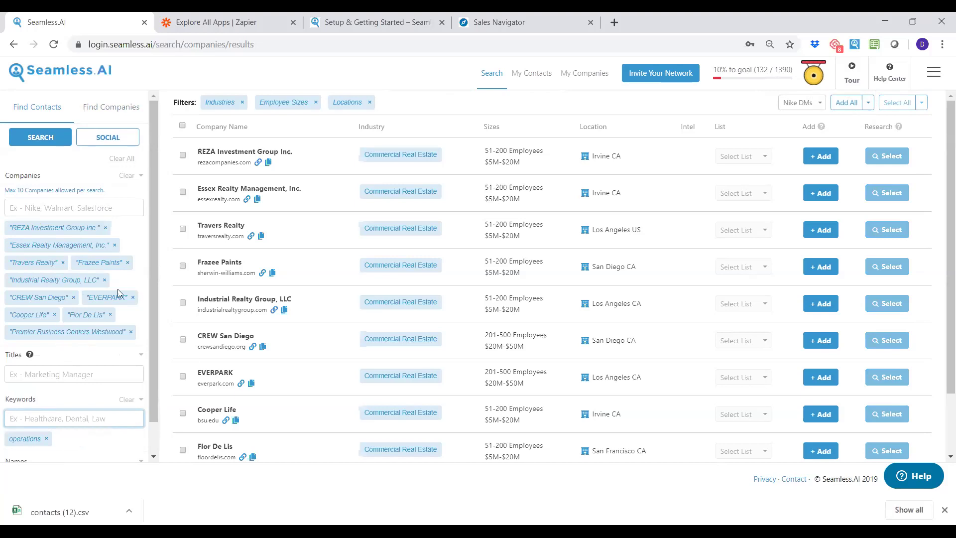
click(41, 141)
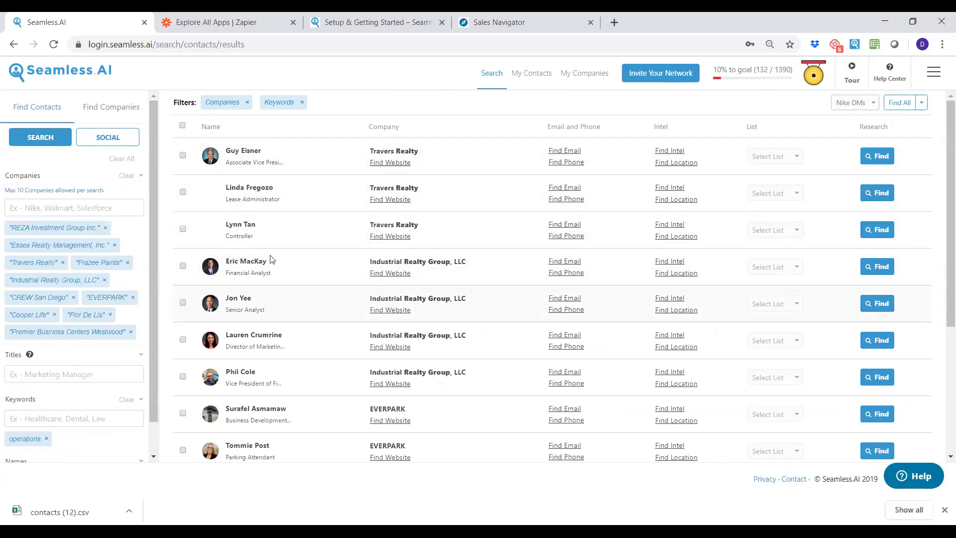
click(122, 114)
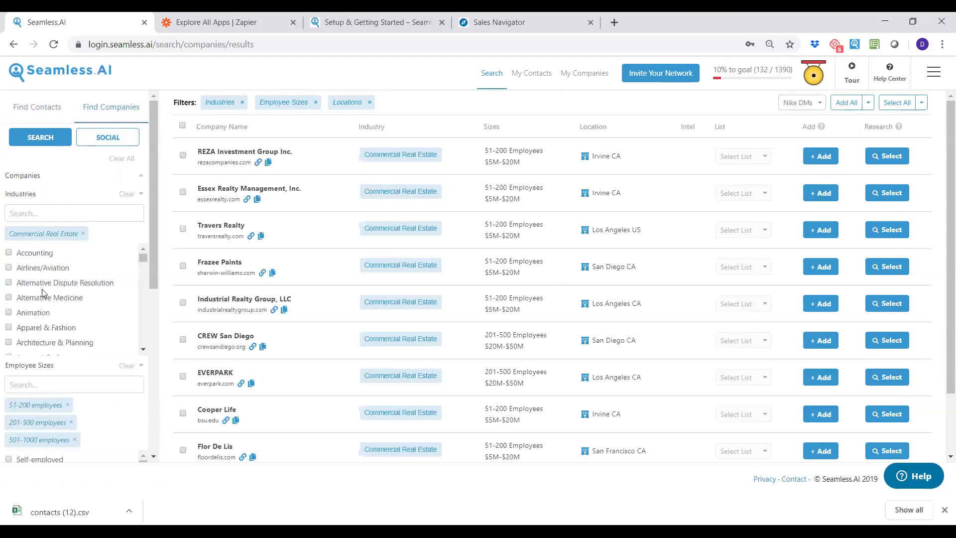
click(23, 193)
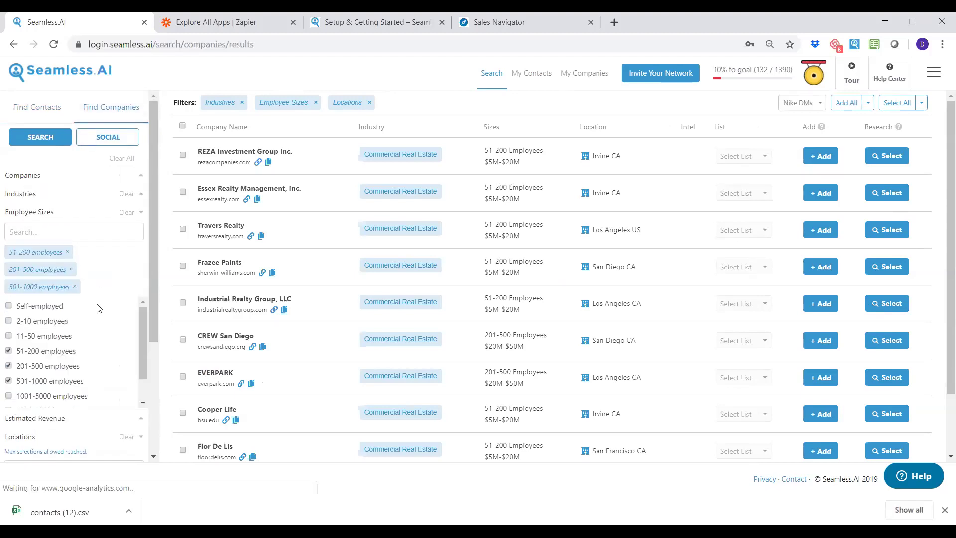
click(40, 214)
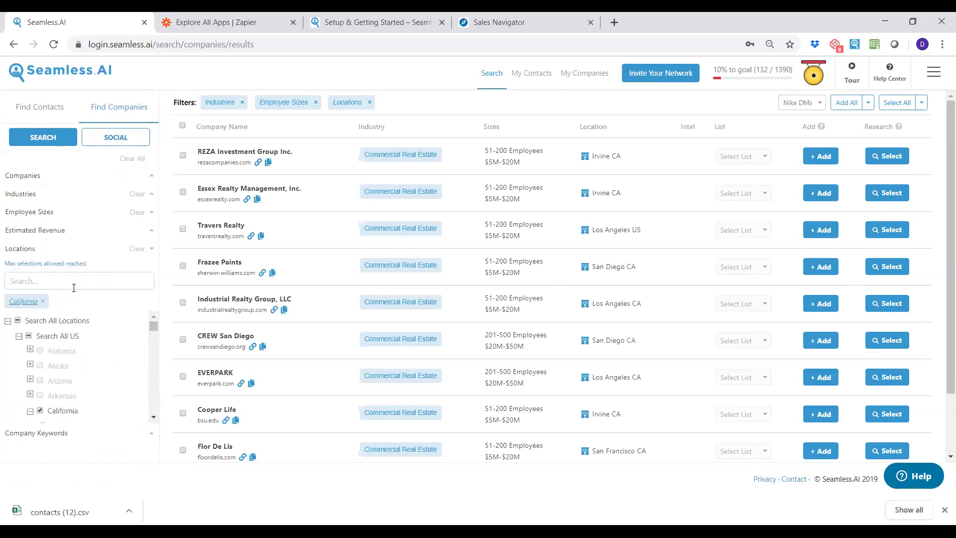
click(45, 303)
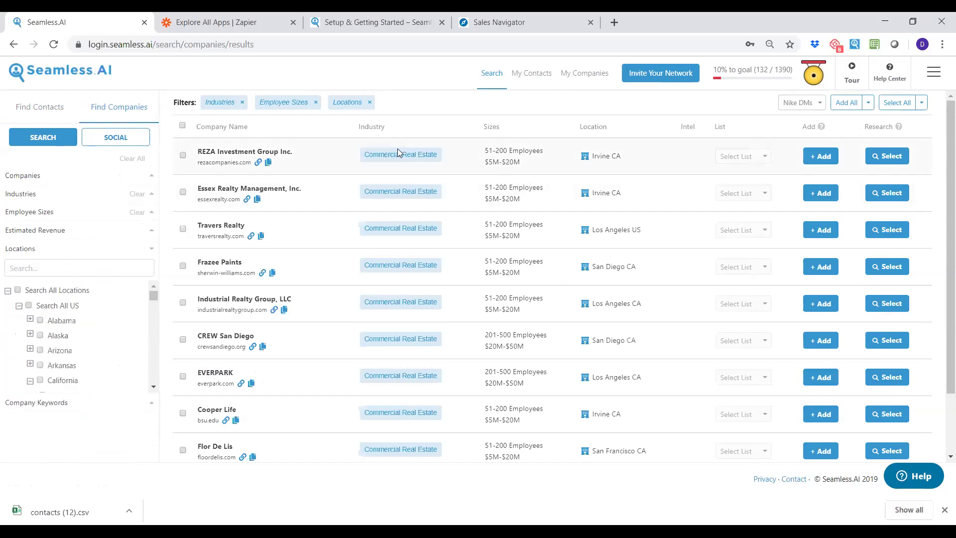
click(62, 106)
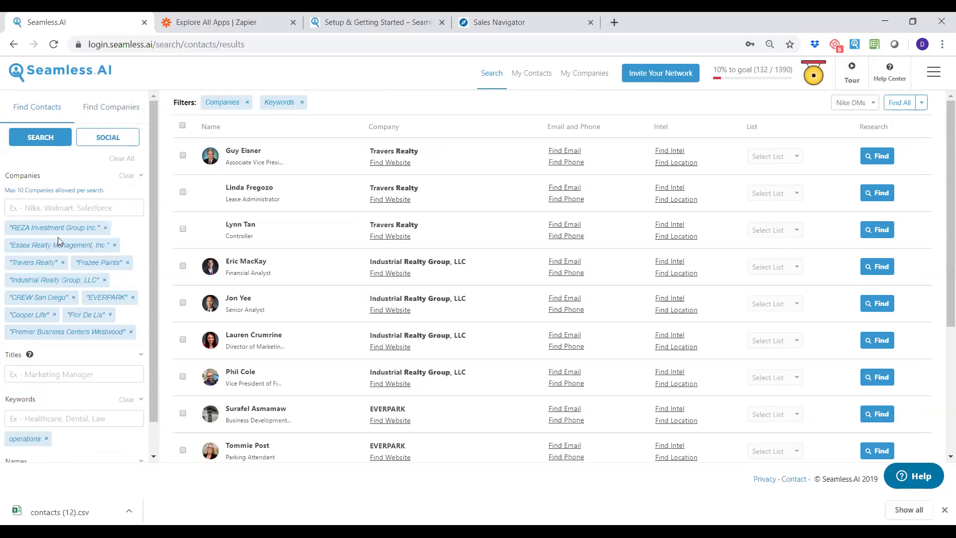
click(114, 111)
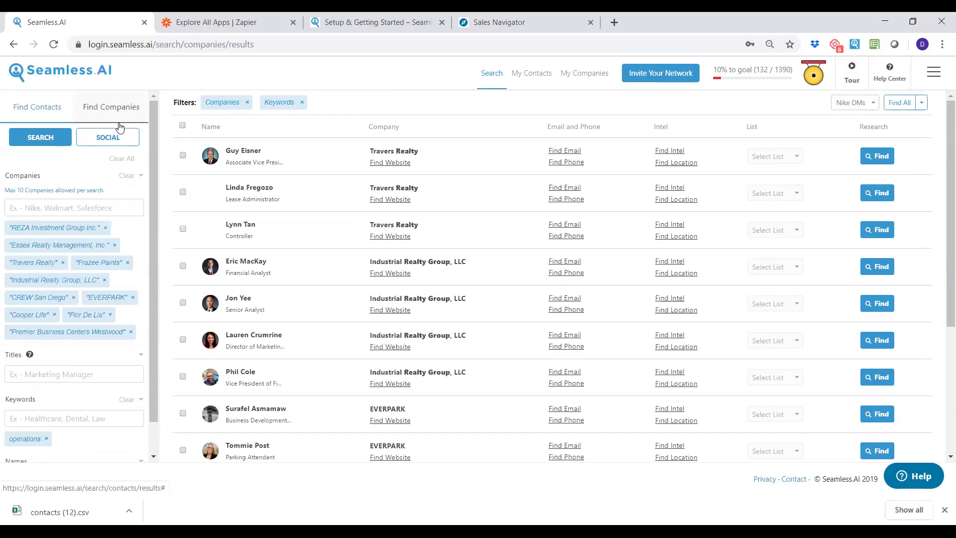
click(115, 106)
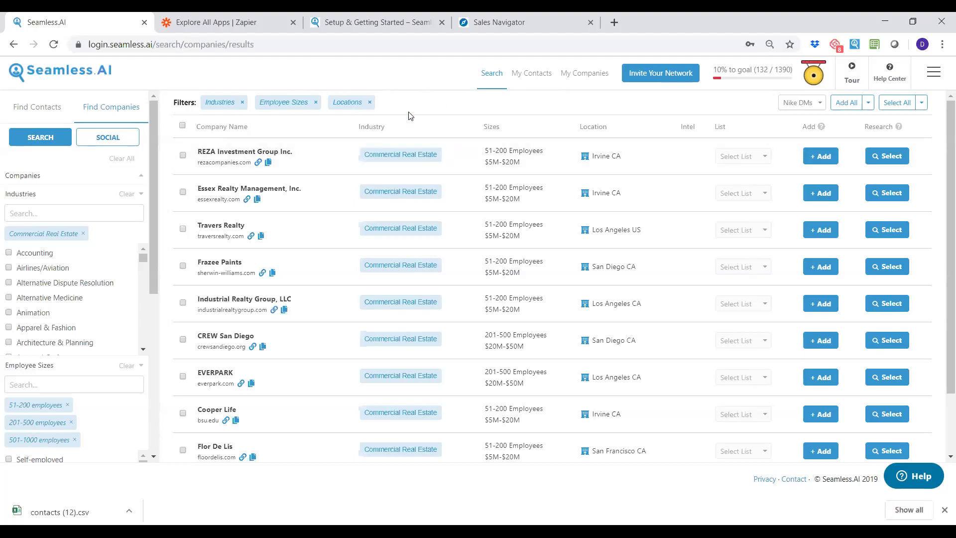
Launch the LinkedIn 'Commercial Real Estate' people search via SOCIAL and collapse Messaging.
click(529, 33)
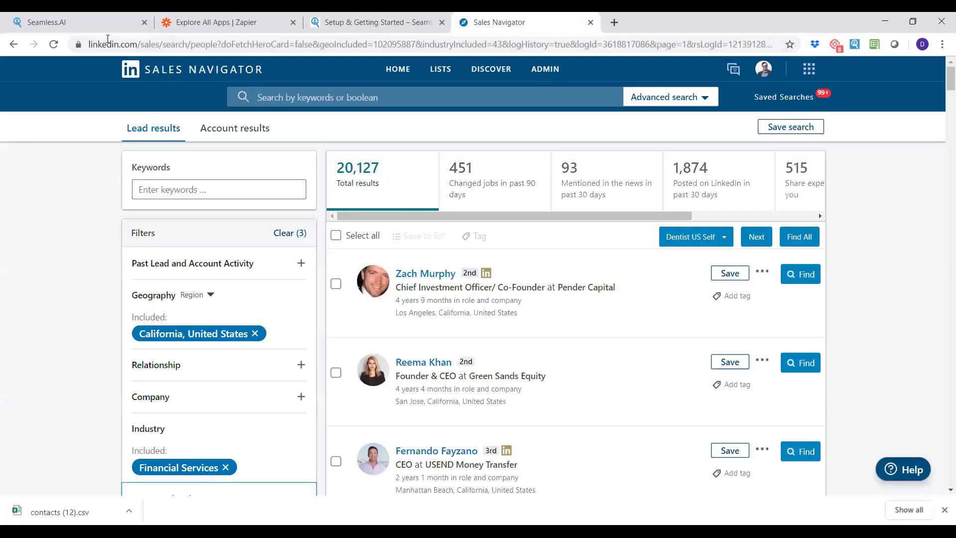
click(91, 22)
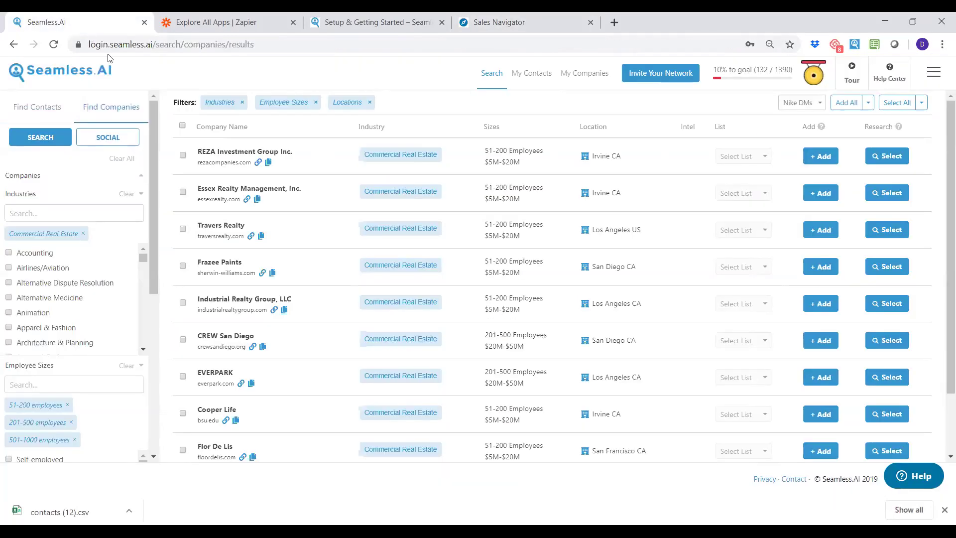
click(104, 139)
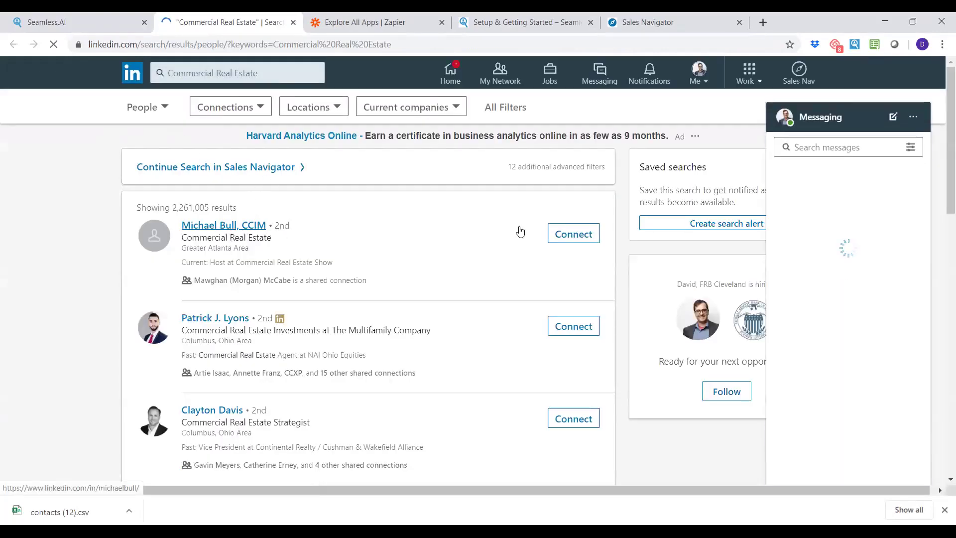
click(821, 129)
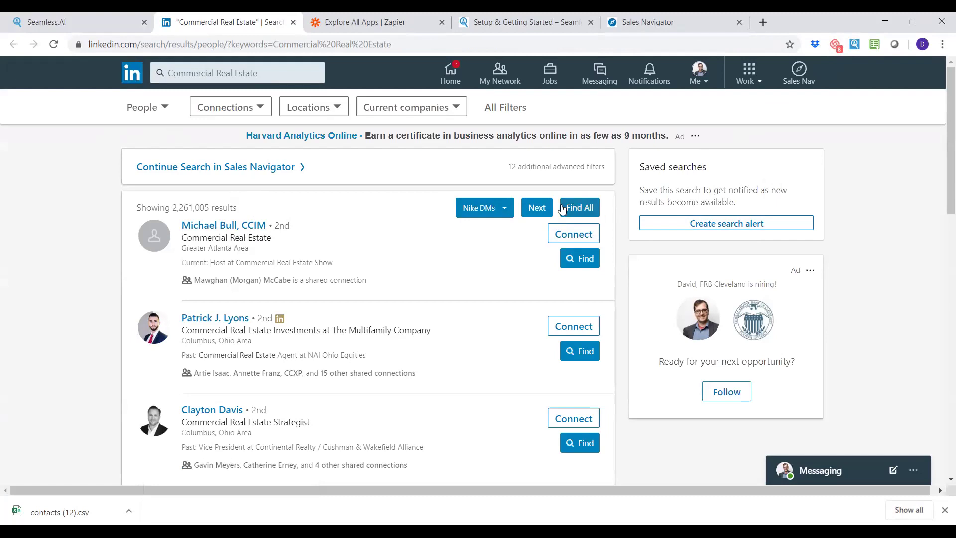
Create a new 'CA real estate' contact list in the extension.
click(505, 209)
click(498, 232)
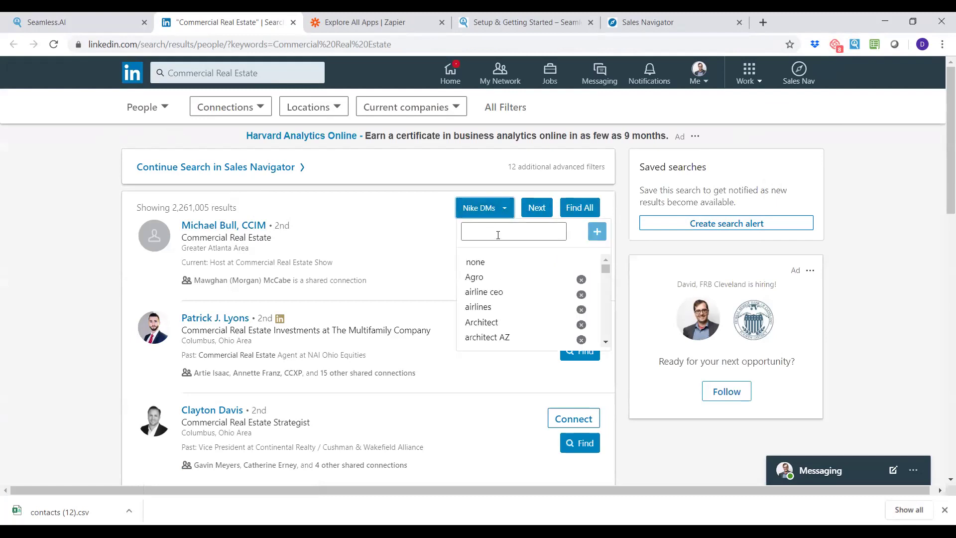
text(CA real estate)
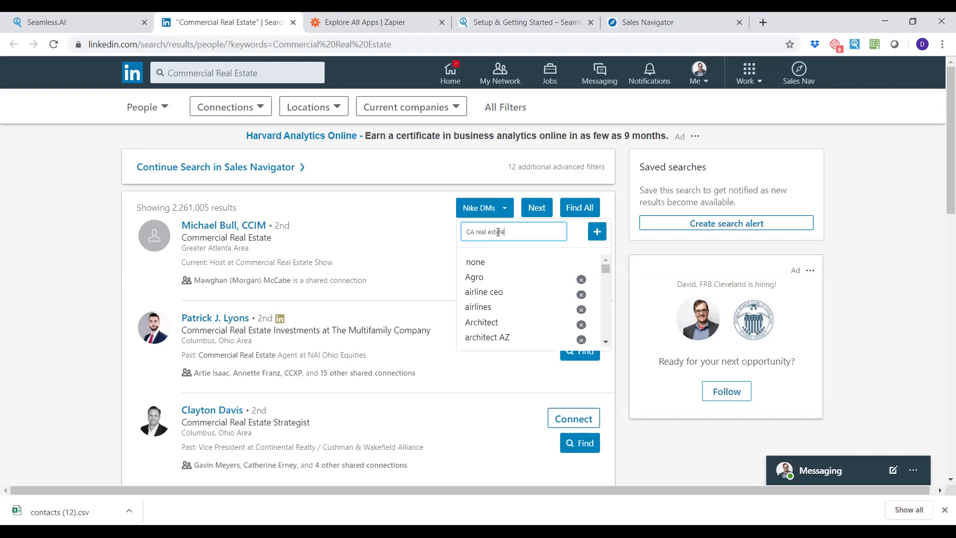
click(597, 231)
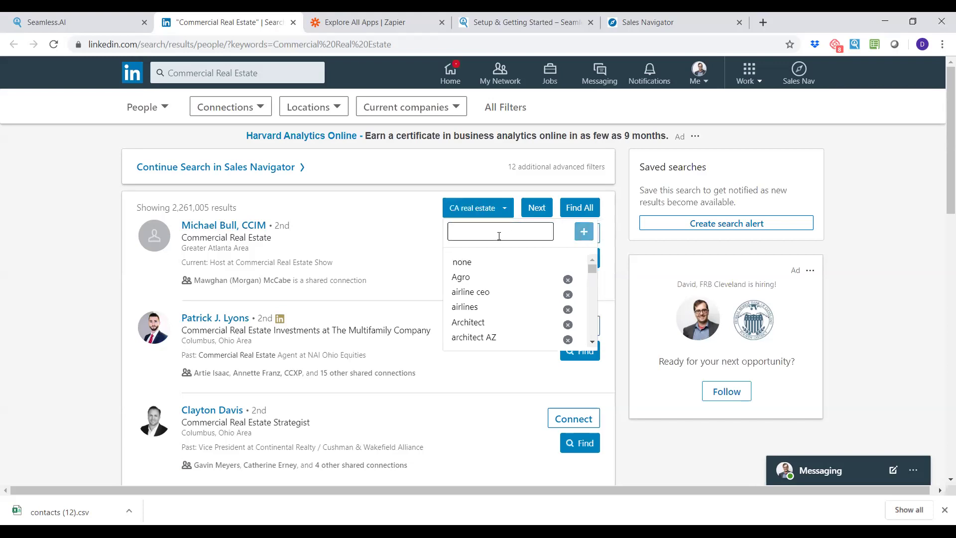
click(412, 208)
Find contact details for the first two results, then open Seamless.AI My Contacts.
click(586, 355)
click(585, 263)
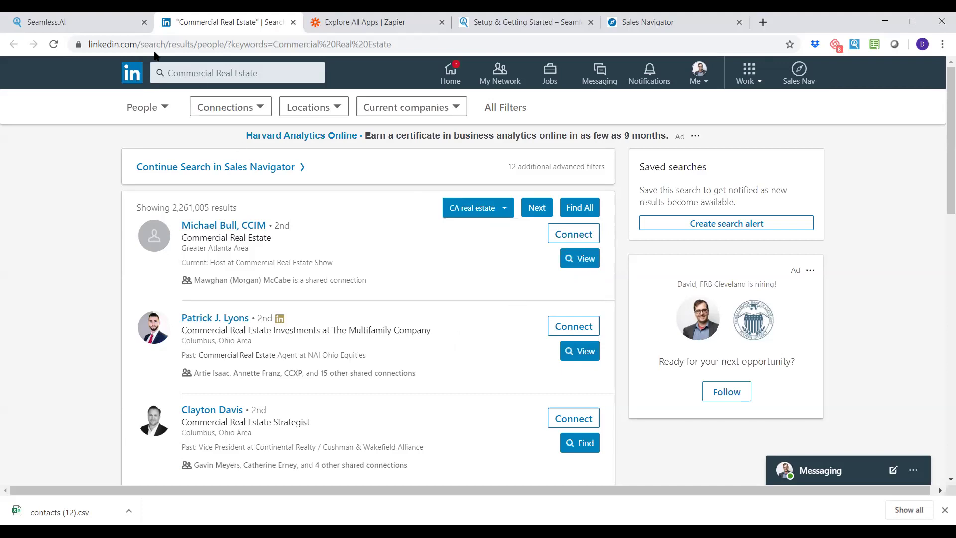
click(91, 18)
click(531, 81)
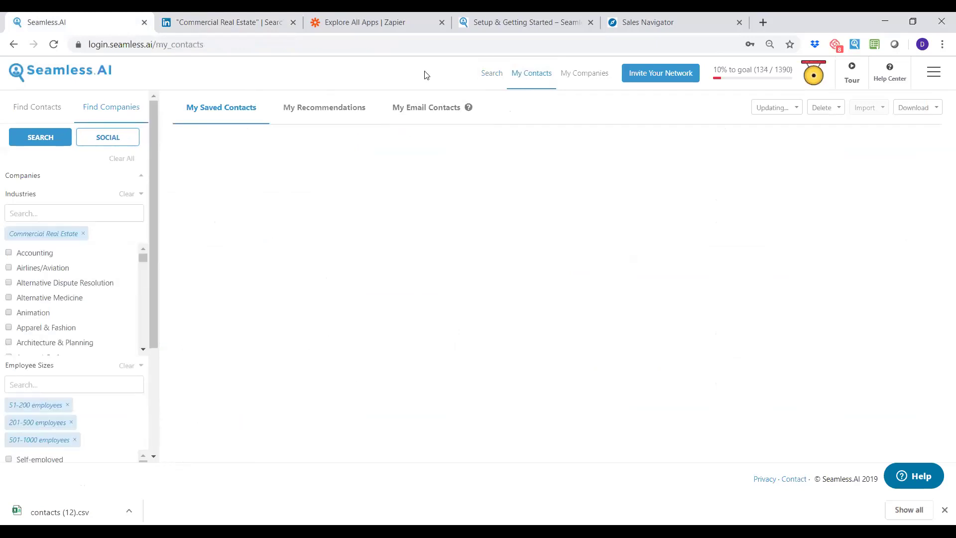
Add a Bioc Commercial Real Estate realtor from LinkedIn results and check it in Seamless.AI.
click(524, 28)
click(239, 25)
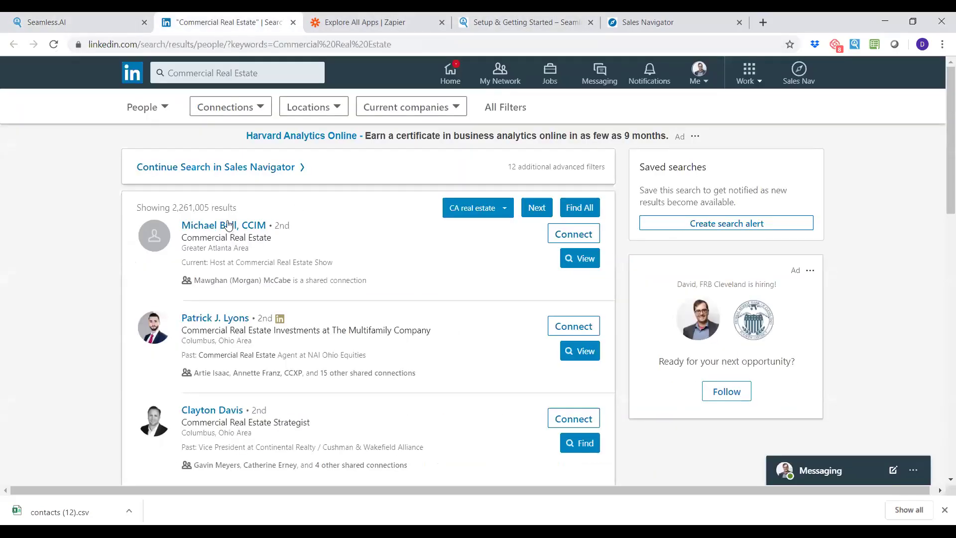
click(227, 221)
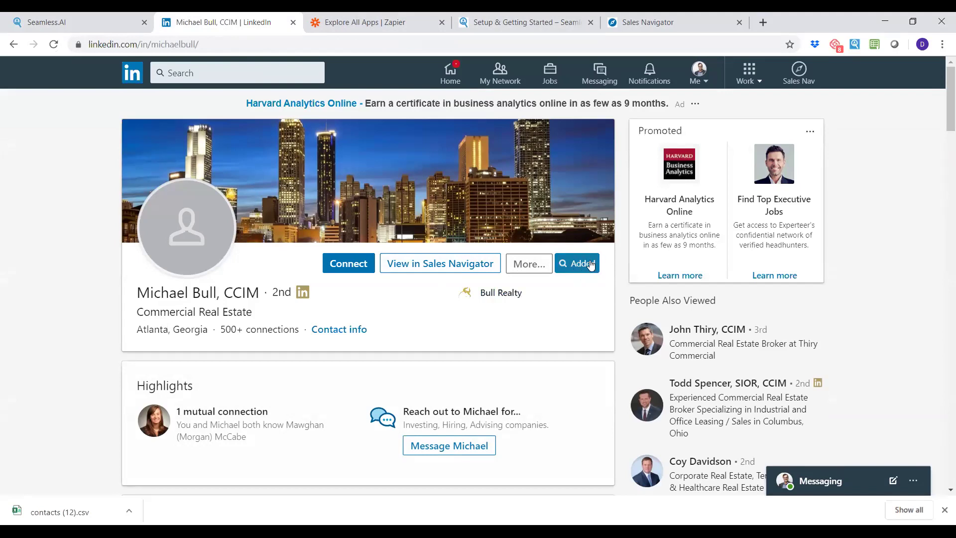
click(94, 22)
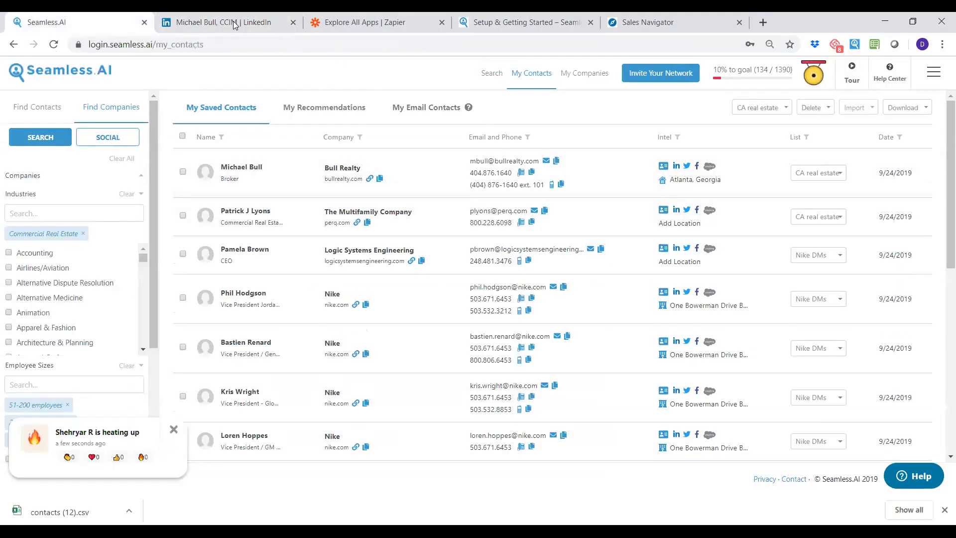
click(234, 22)
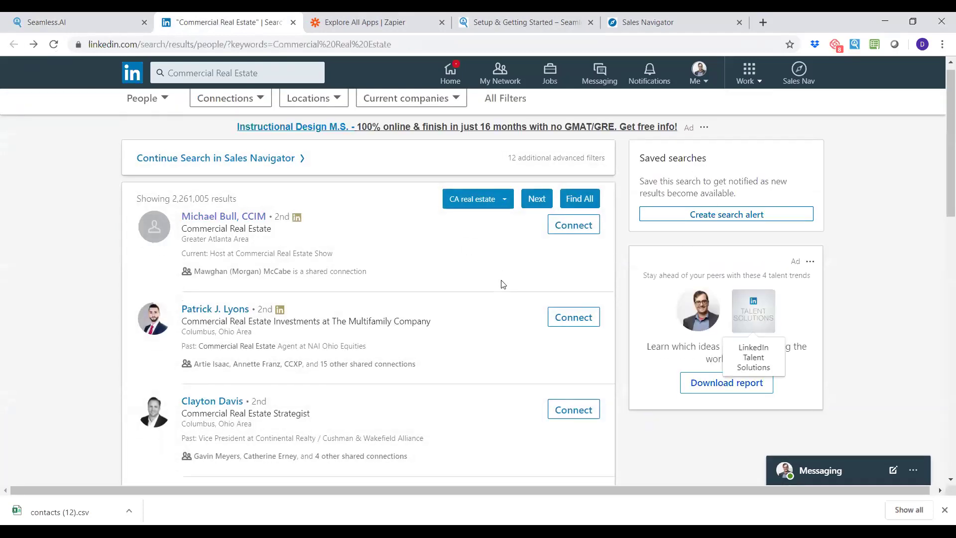
scroll(503, 284, down, 6)
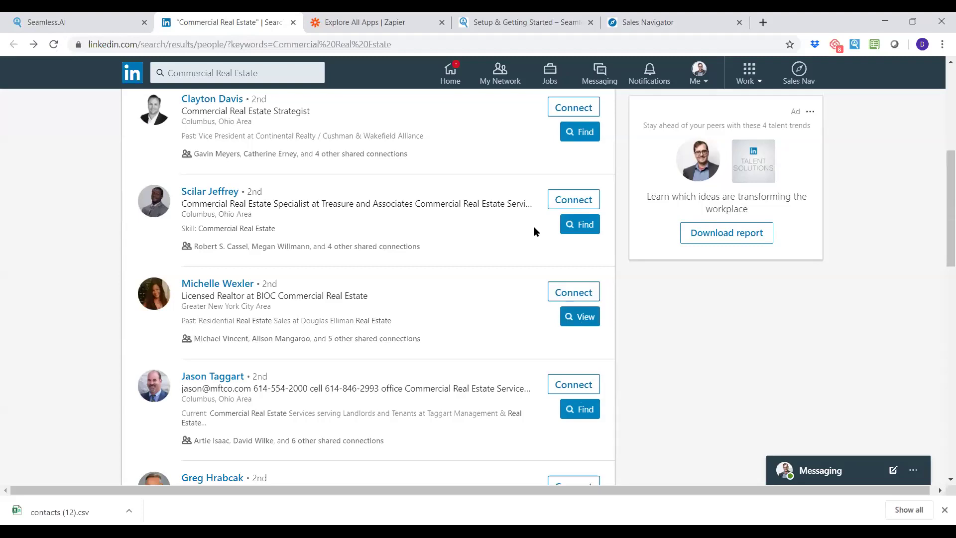
click(233, 193)
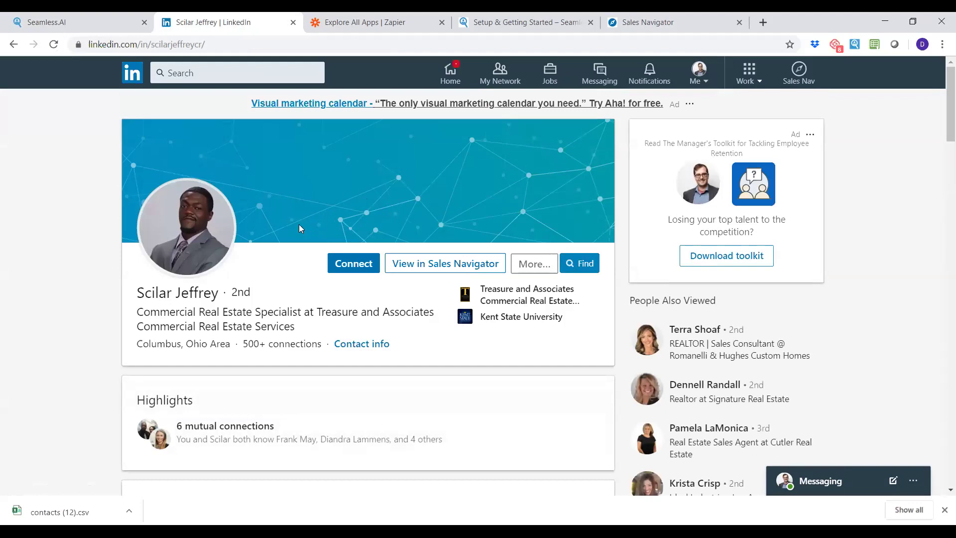
click(74, 23)
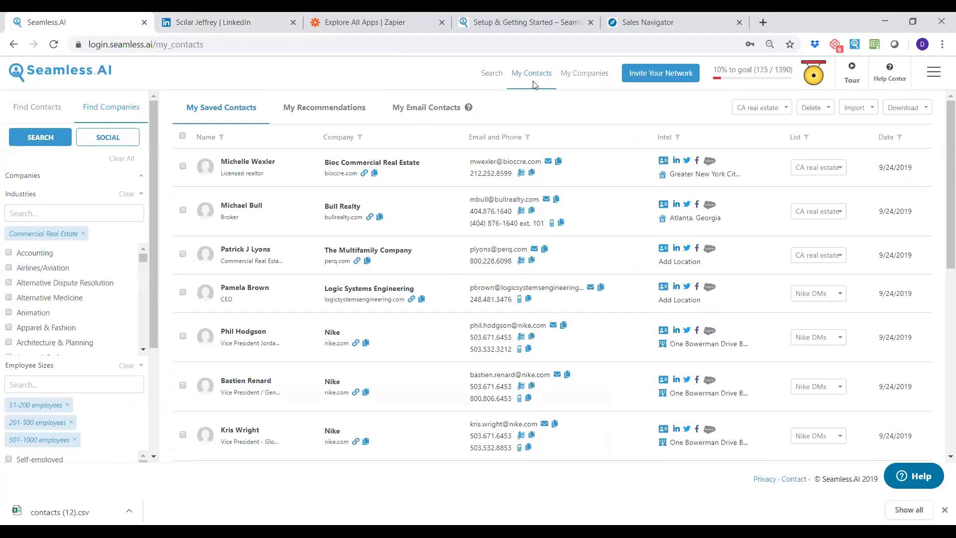
Return to the Sales Navigator results showing 20,127 California Financial Services leads.
click(681, 26)
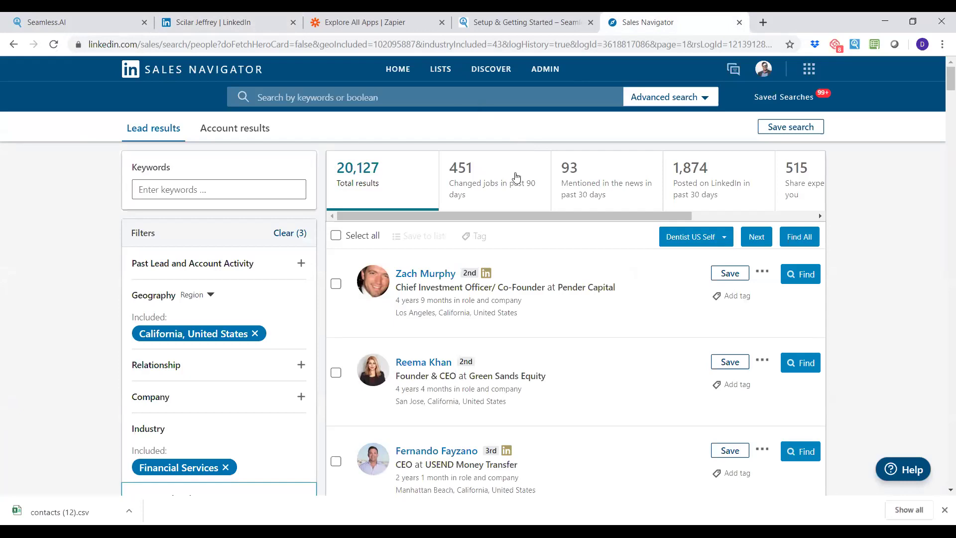
scroll(241, 275, down, 1)
scroll(241, 275, down, 5)
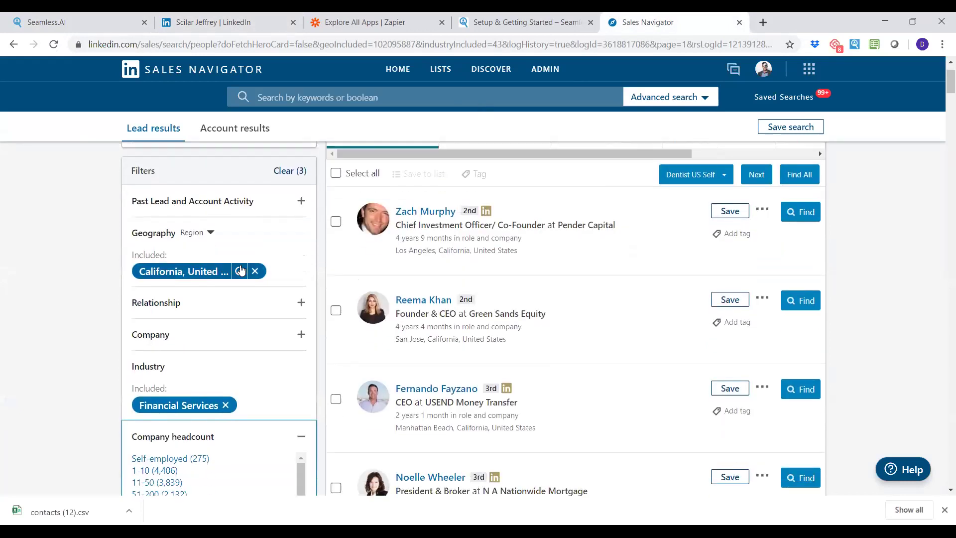
scroll(235, 253, down, 2)
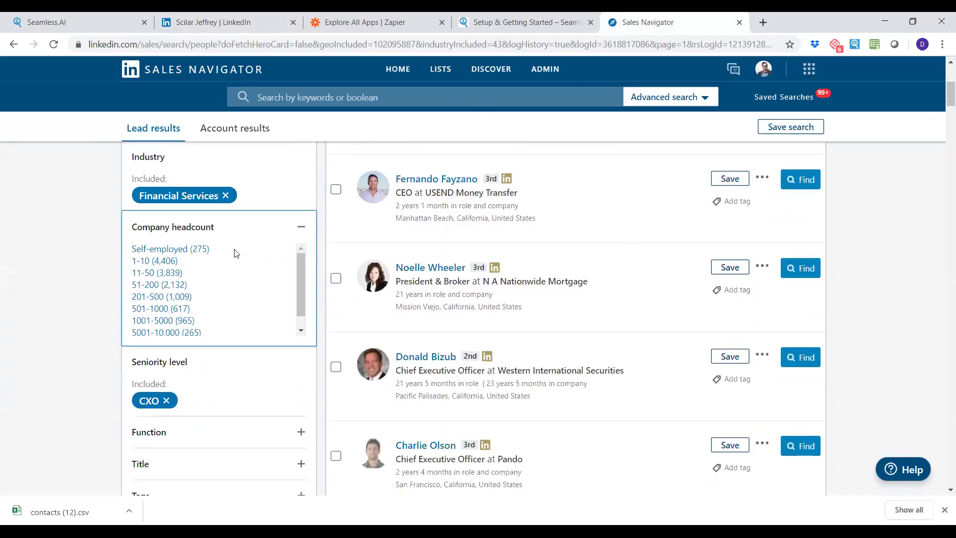
scroll(226, 343, down, 3)
scroll(239, 386, down, 5)
scroll(250, 386, up, 9)
scroll(244, 390, up, 6)
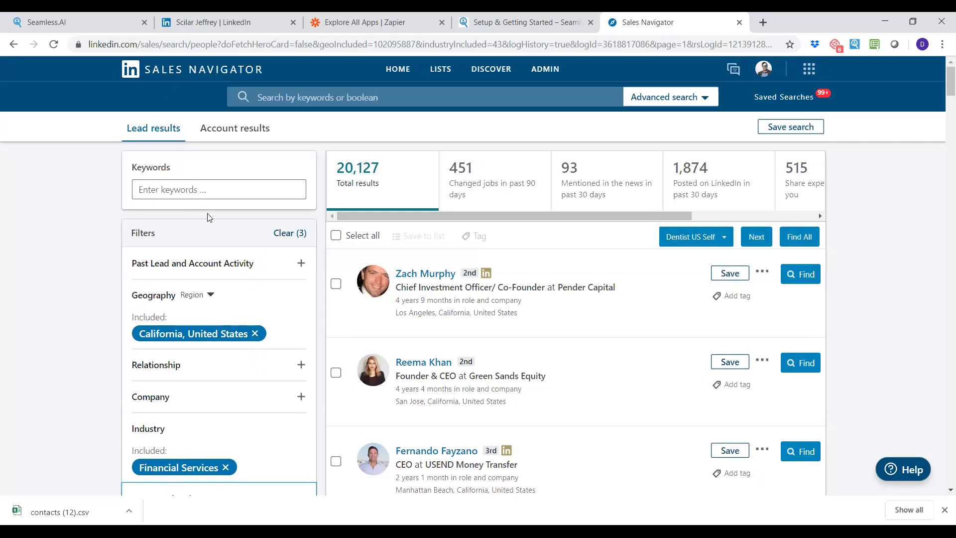
scroll(240, 279, down, 4)
scroll(244, 296, up, 4)
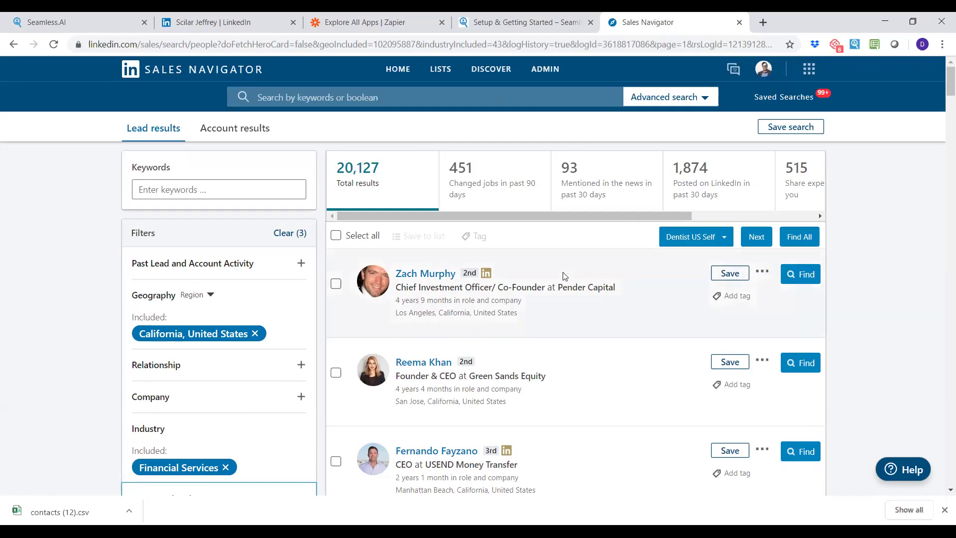
Scroll through the California Financial Services CXO leads, glancing briefly at Seamless.AI's saved contacts.
scroll(224, 259, down, 3)
scroll(224, 255, down, 3)
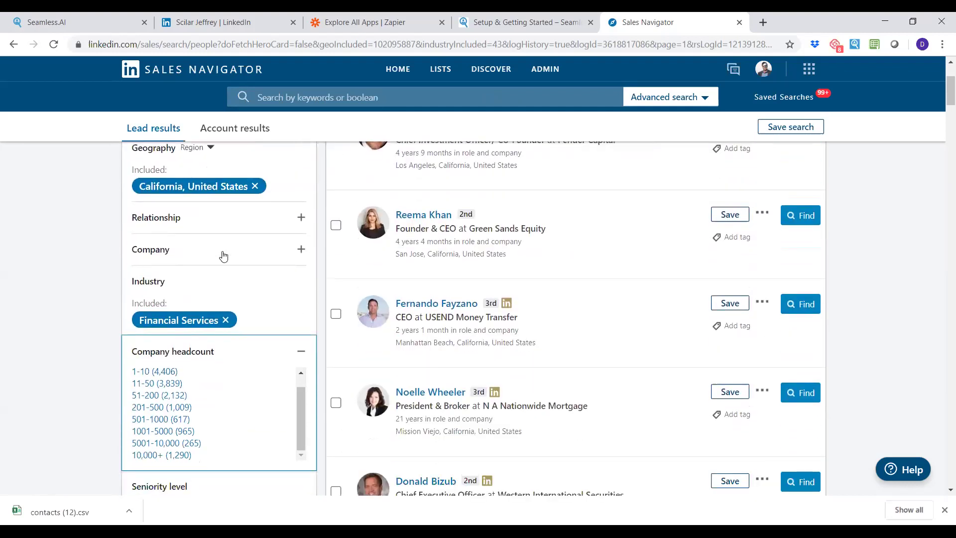
scroll(295, 279, up, 2)
scroll(424, 317, up, 3)
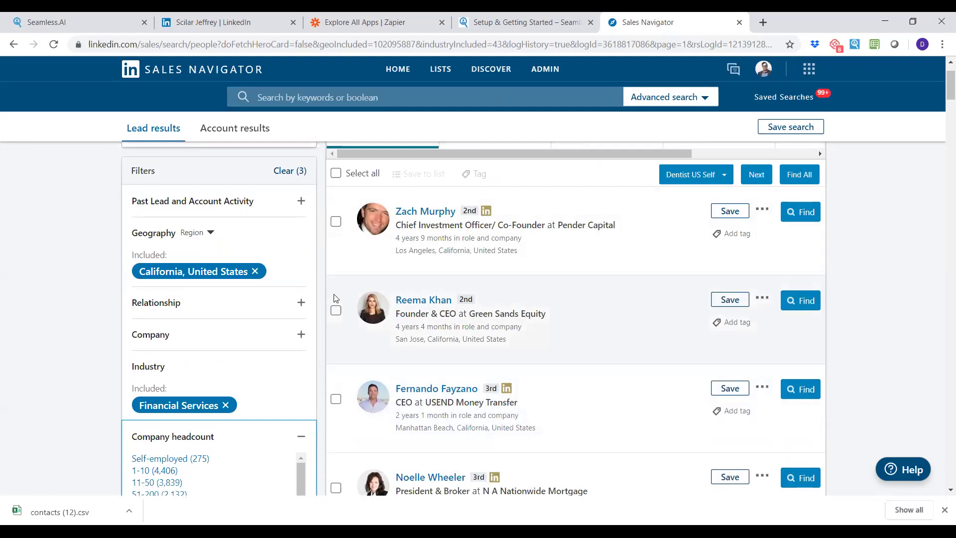
scroll(339, 267, up, 2)
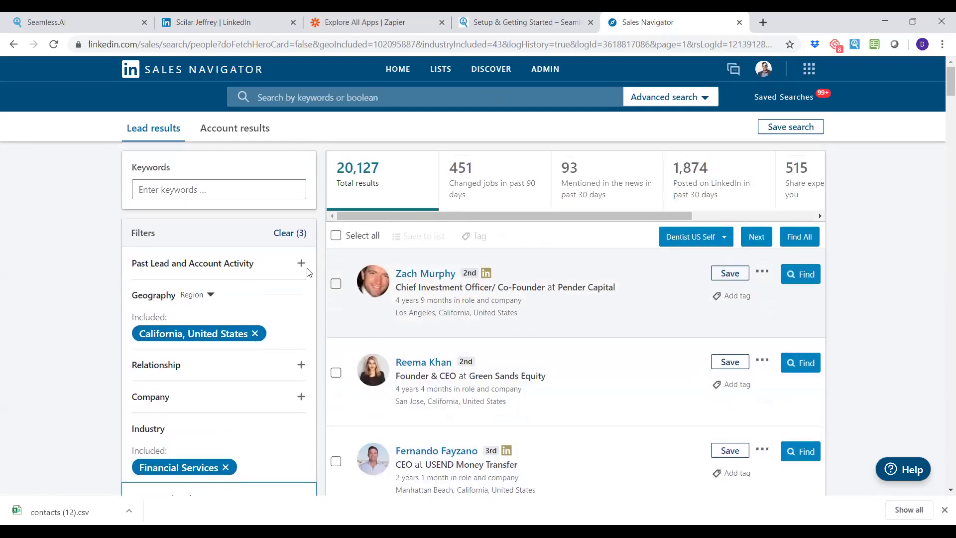
scroll(200, 254, down, 3)
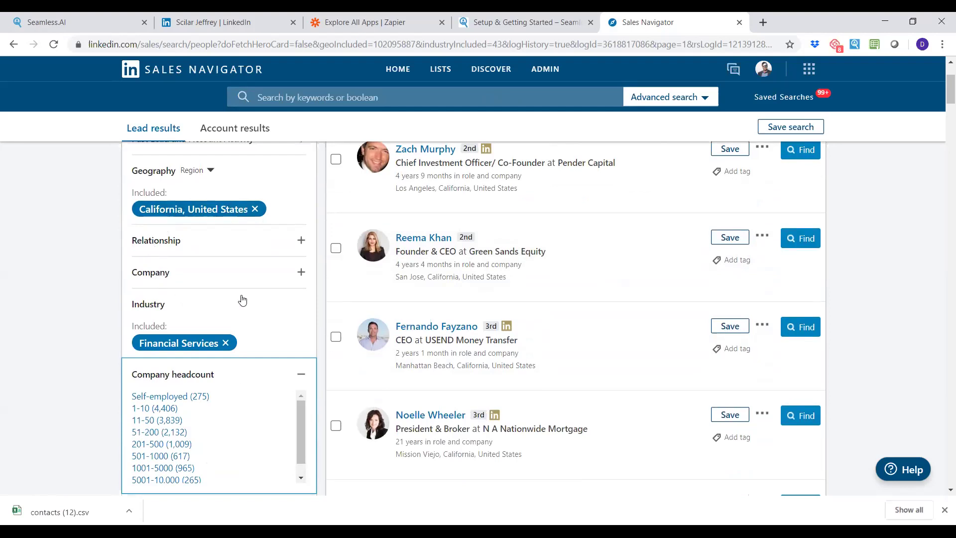
scroll(224, 294, down, 3)
scroll(207, 299, down, 1)
scroll(213, 323, up, 1)
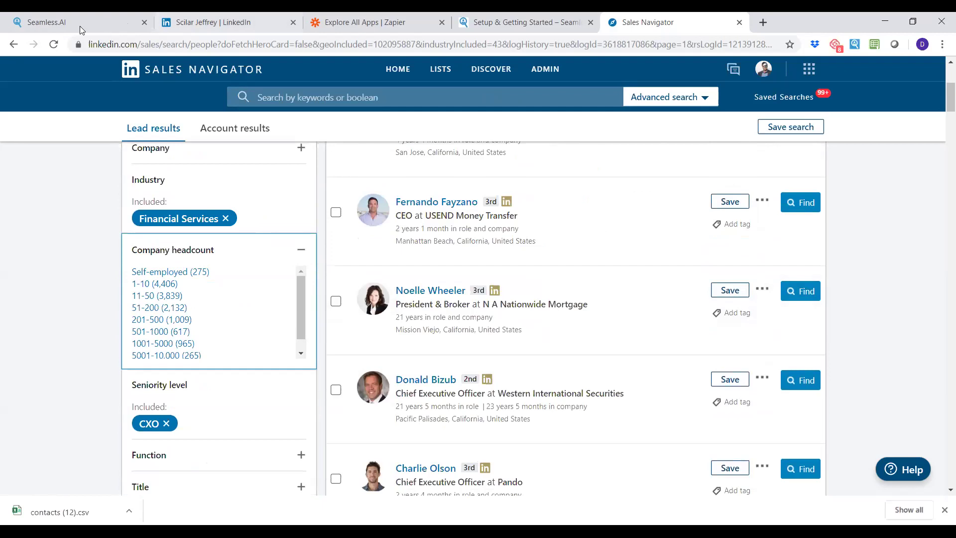
click(80, 23)
click(647, 23)
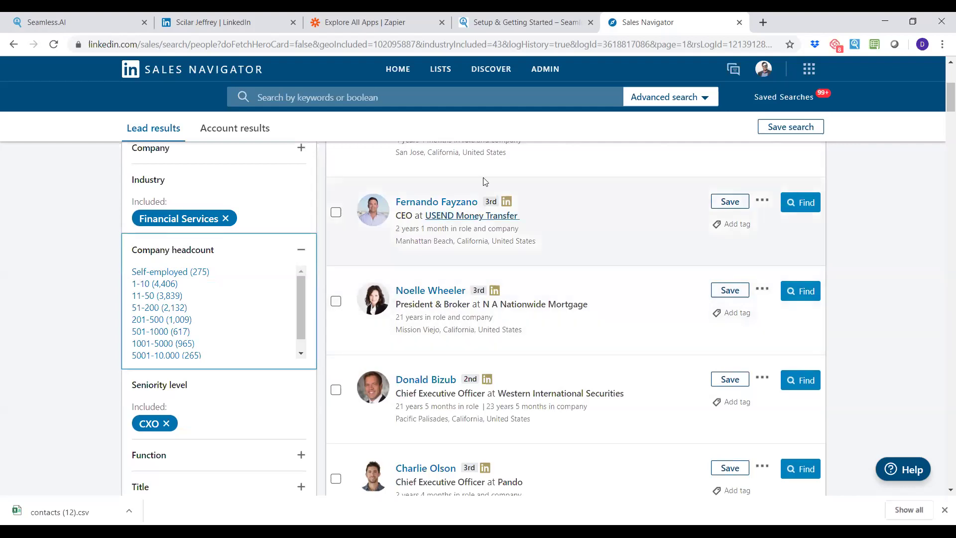
Open and close the first lead's more-actions menu, then go to Seamless.AI's saved contacts.
scroll(559, 273, up, 5)
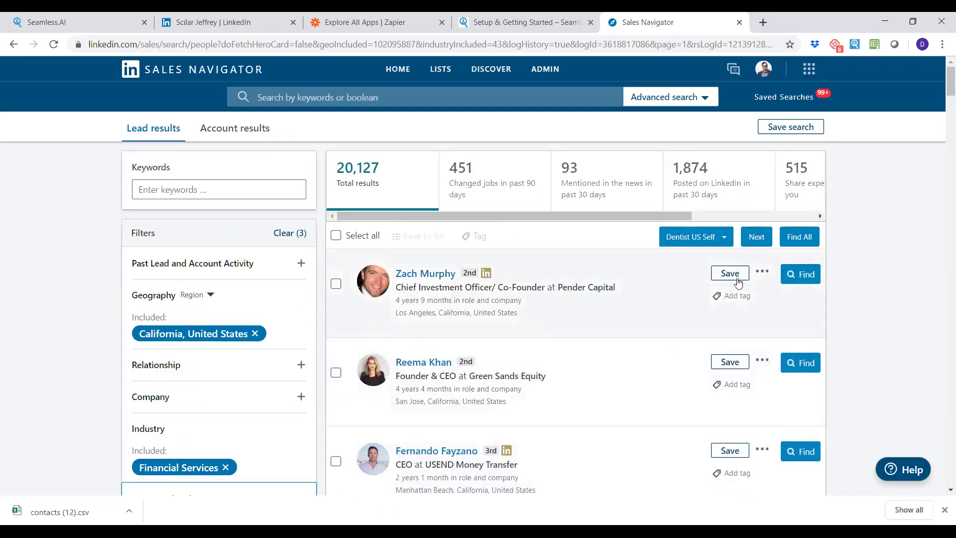
click(762, 271)
click(763, 275)
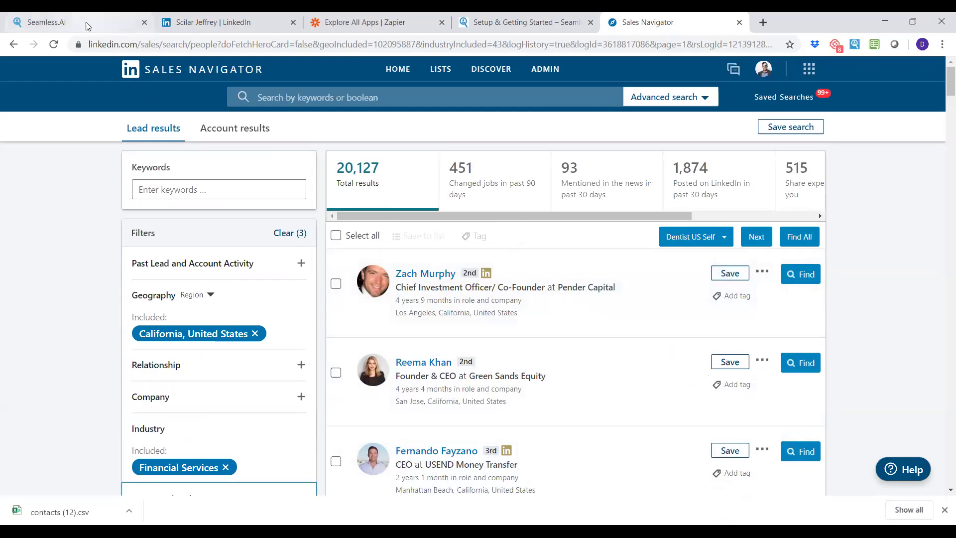
click(72, 22)
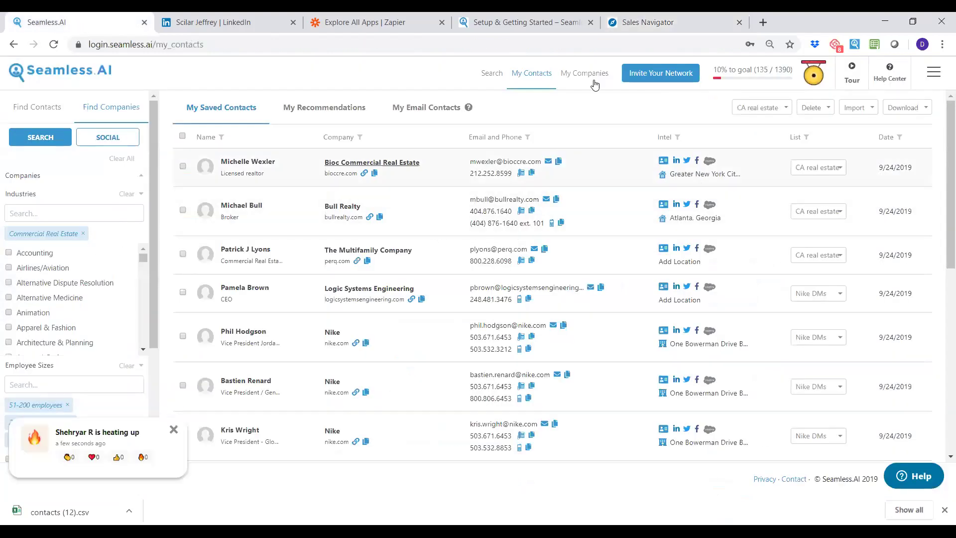
Back on Sales Navigator, start a new Seamless.AI contact list named 'real estate CA'.
click(662, 22)
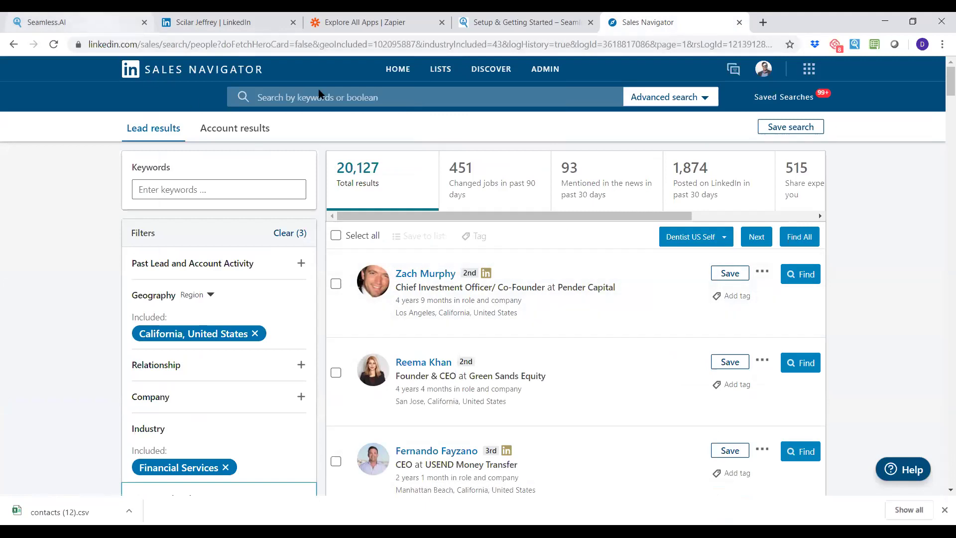
click(722, 237)
click(687, 259)
text(real estate CA)
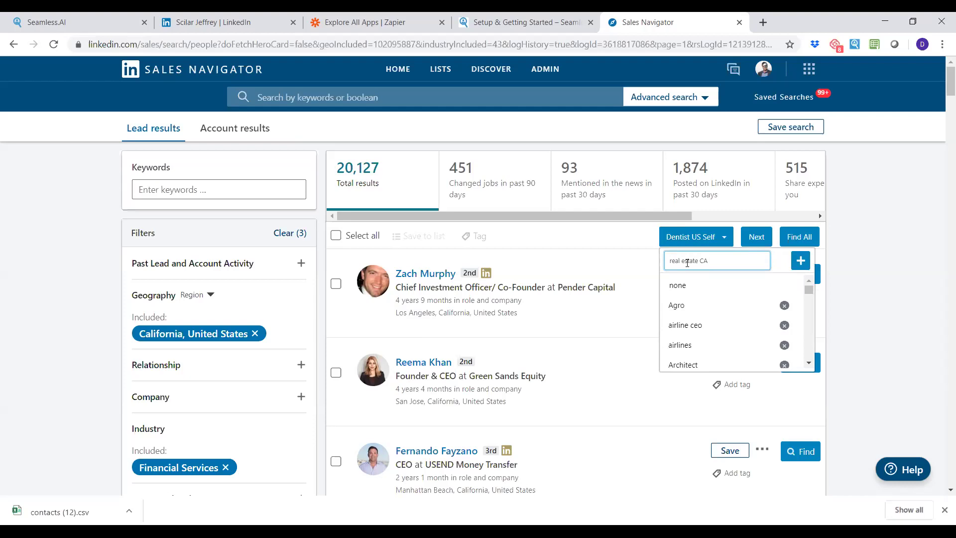
Create the 'real estate CA' list, run Find All on the page's leads, and view them in Seamless.AI.
click(794, 264)
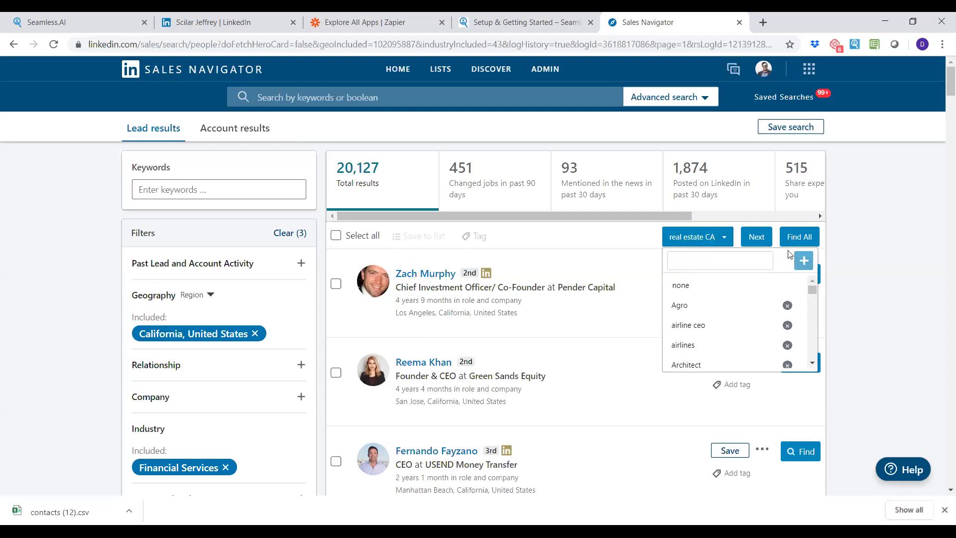
click(874, 215)
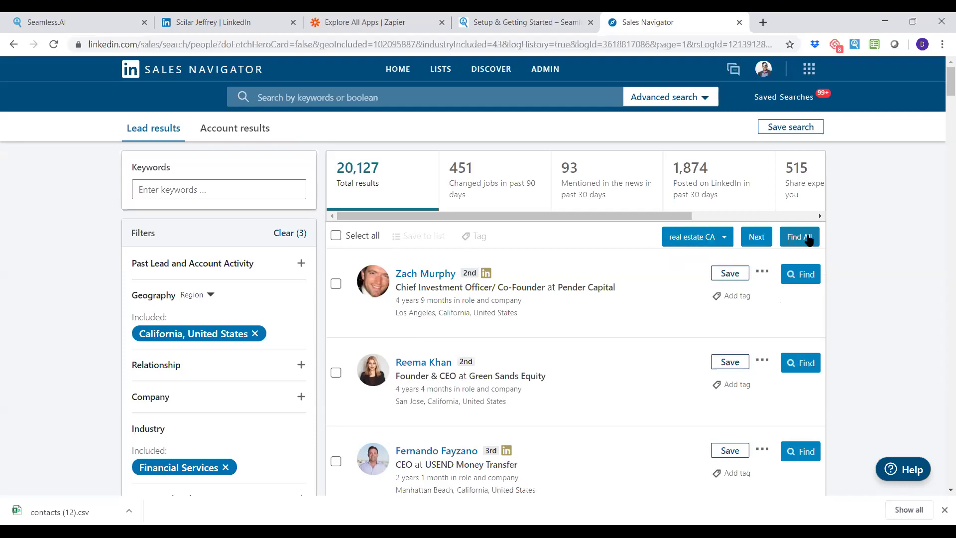
scroll(803, 240, down, 14)
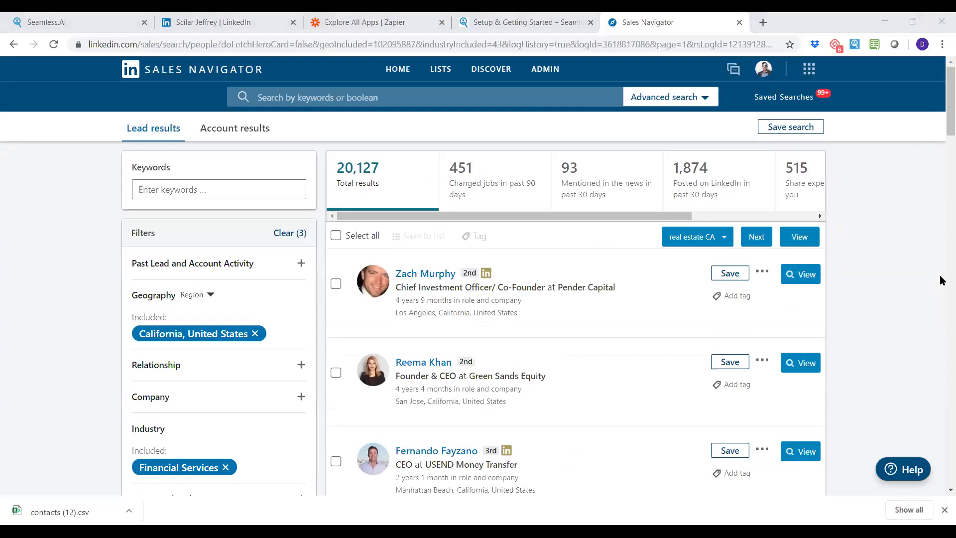
click(91, 24)
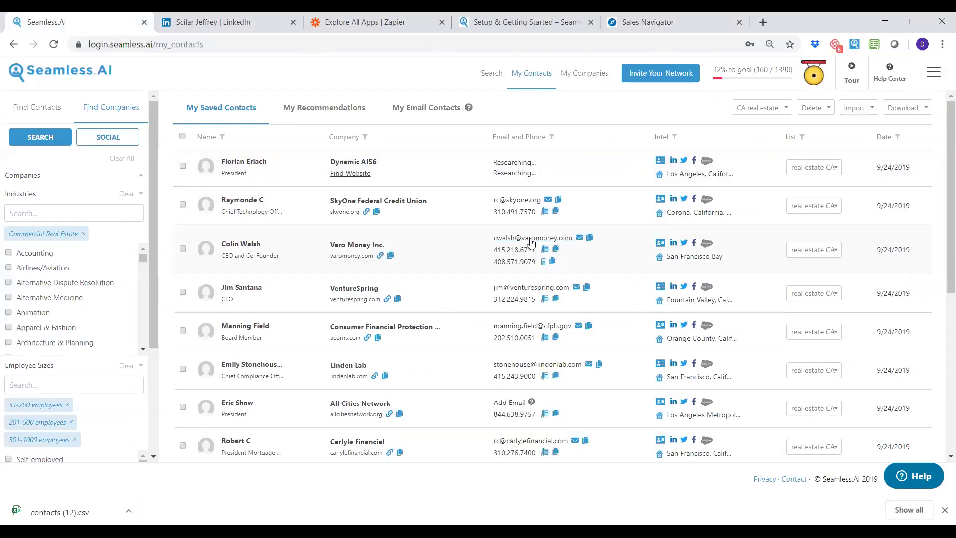
Check the AI Validation scores for the third and fourth contacts' emails, including VentureSpring's 99%.
click(530, 239)
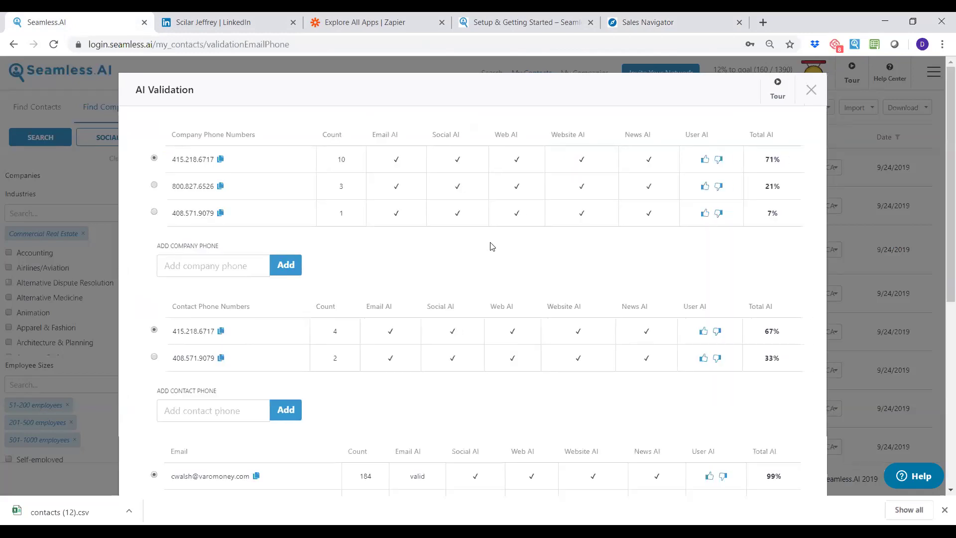
scroll(491, 246, down, 5)
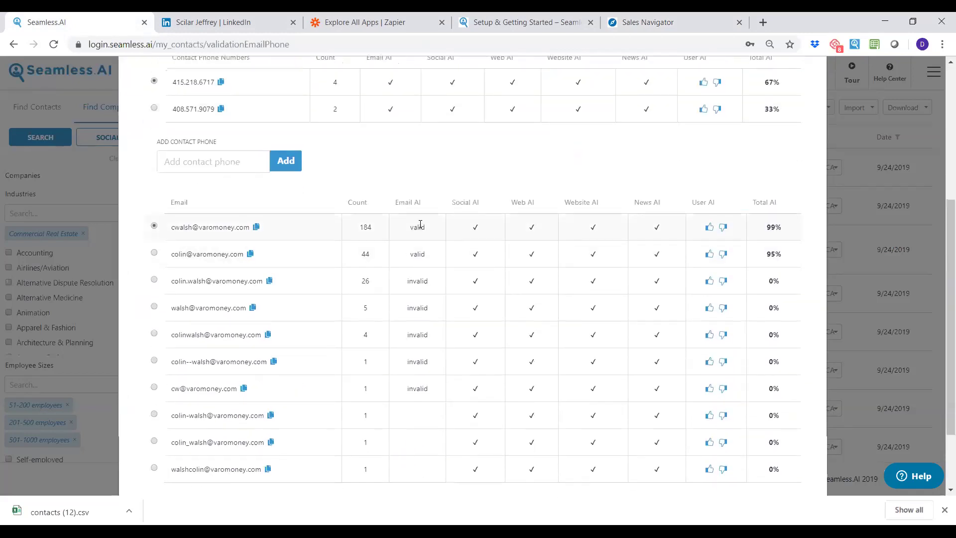
scroll(443, 269, up, 5)
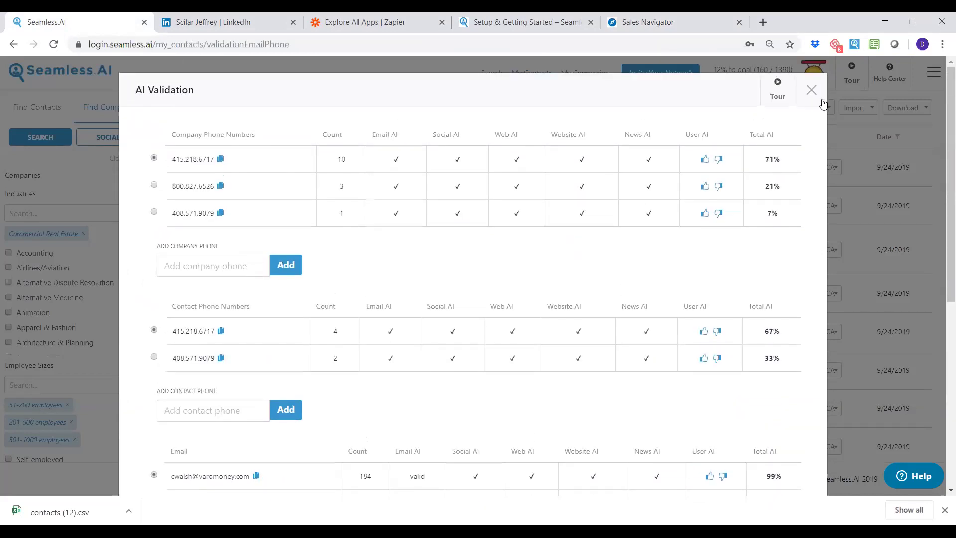
click(812, 91)
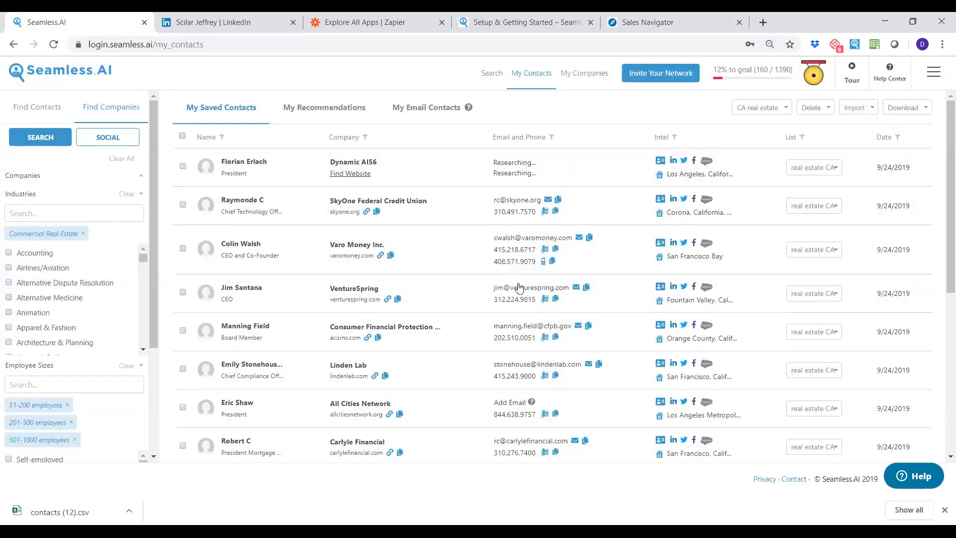
click(522, 289)
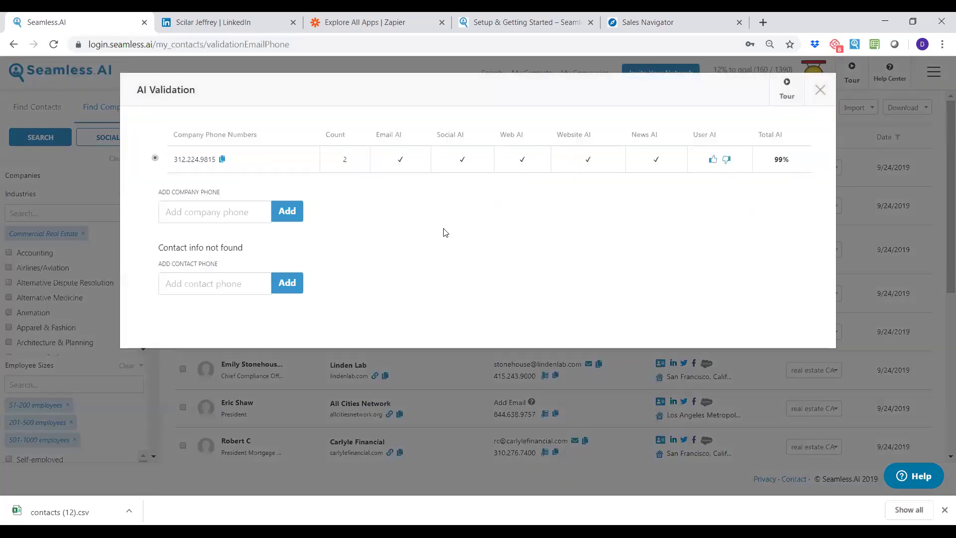
scroll(435, 247, down, 3)
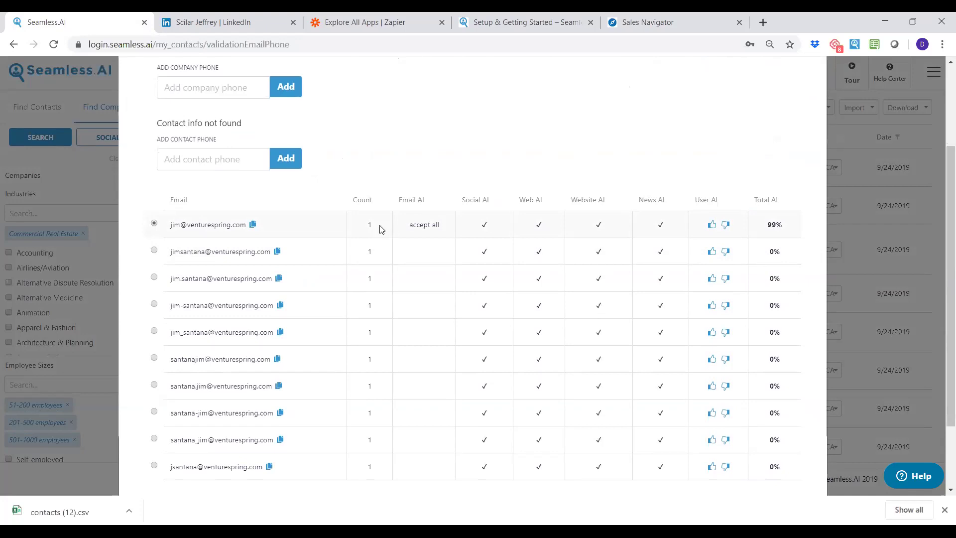
scroll(428, 229, up, 1)
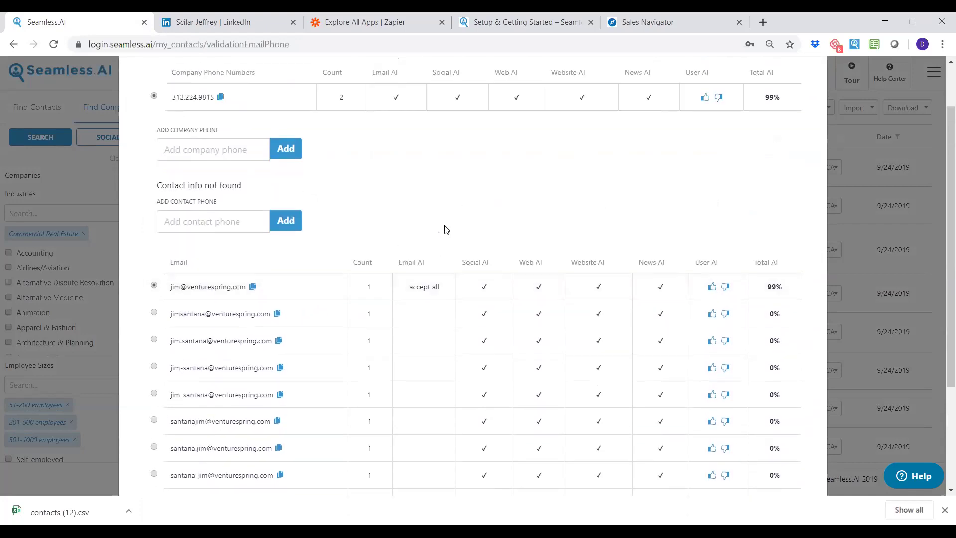
scroll(453, 249, up, 1)
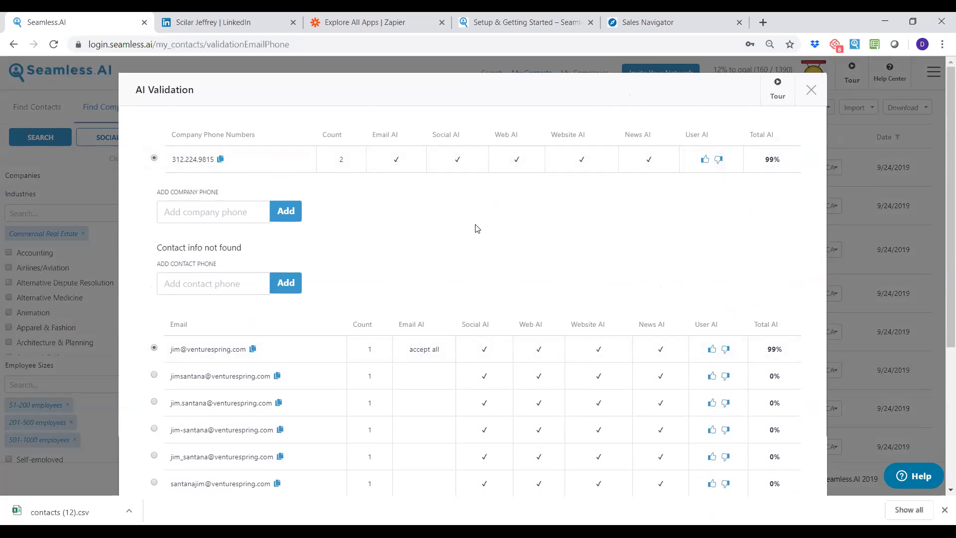
click(812, 90)
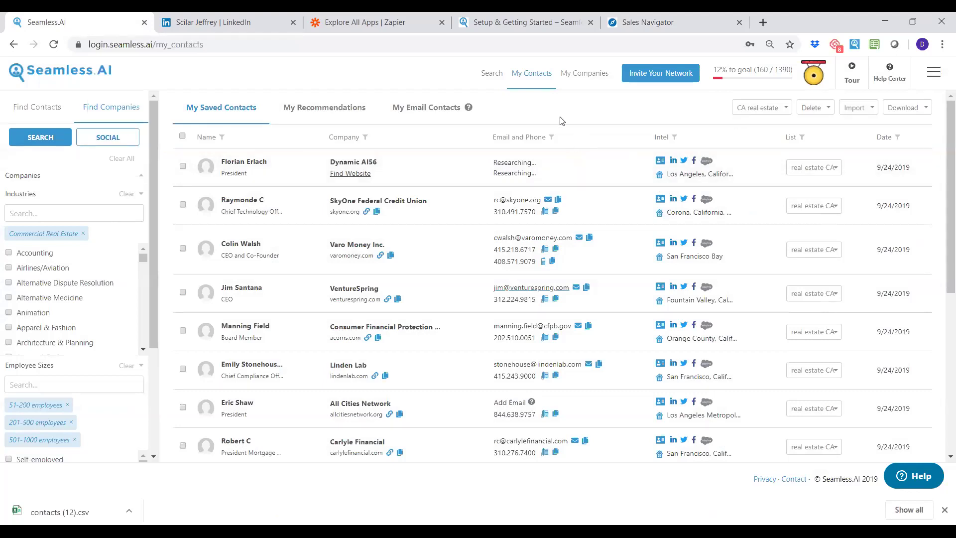
Go to page 2 of the Sales Navigator leads and find contacts for all of them.
click(652, 23)
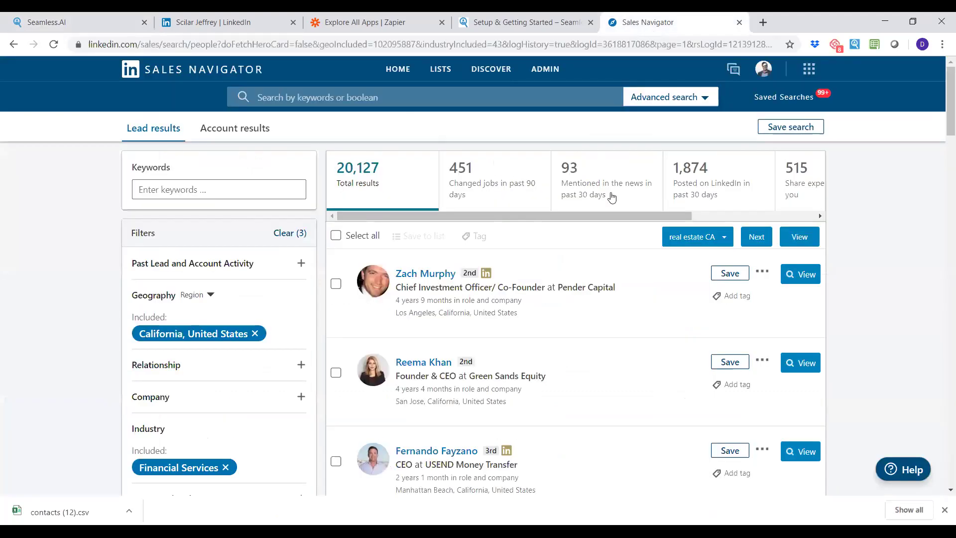
click(757, 238)
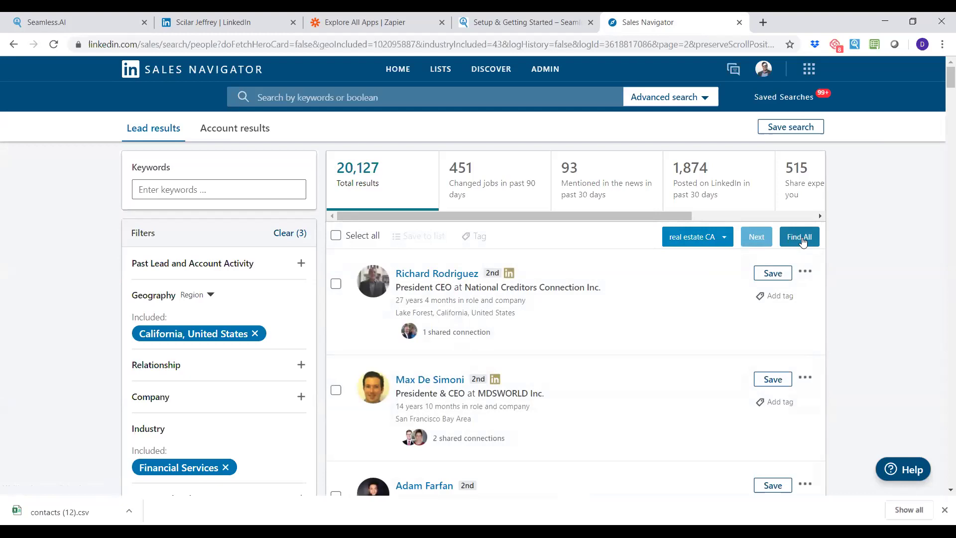
click(802, 239)
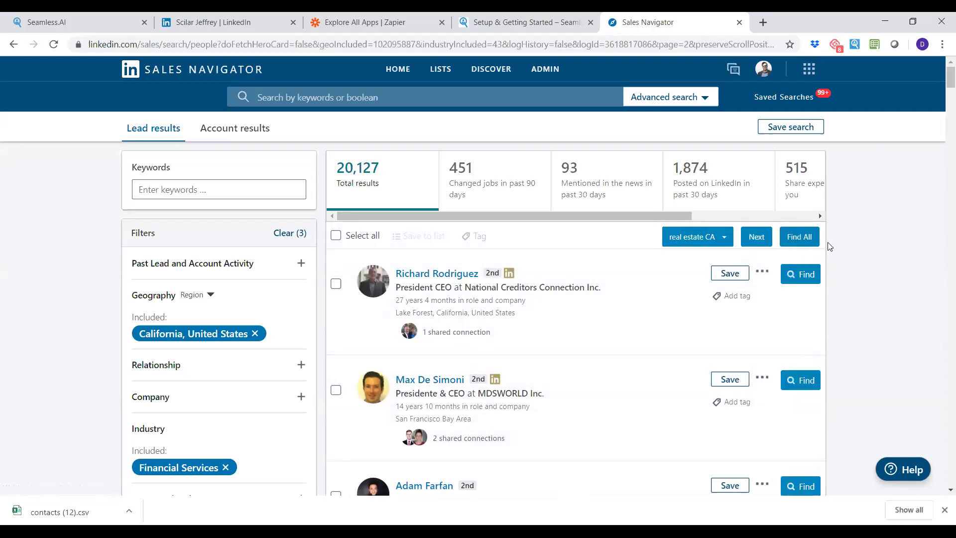
scroll(846, 259, down, 7)
scroll(851, 295, down, 12)
scroll(850, 295, down, 11)
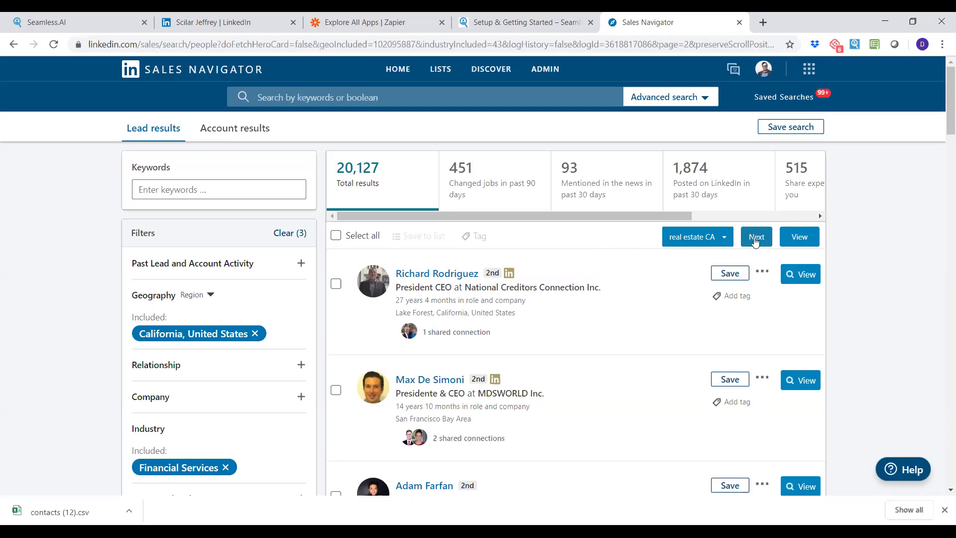
Move on to page 3 of the lead results and review its leads.
click(756, 238)
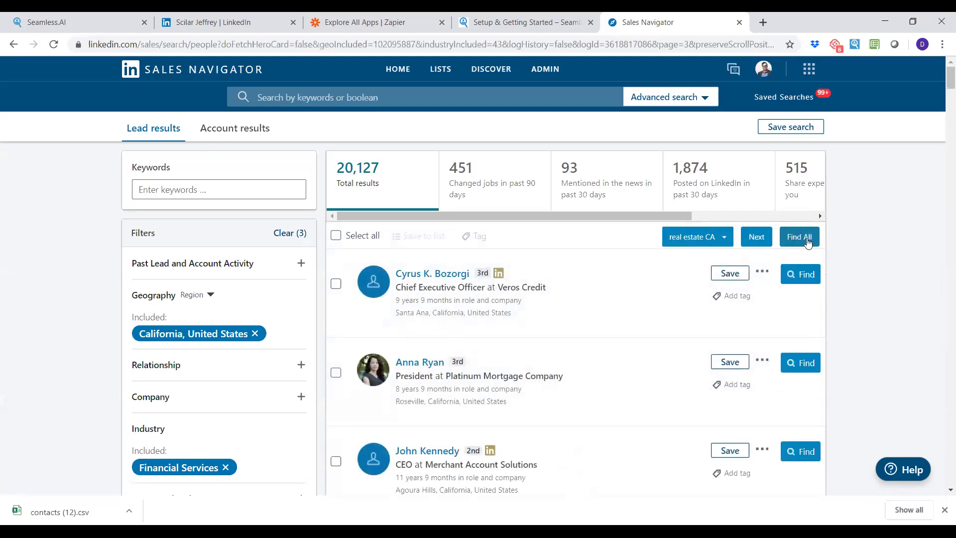
scroll(808, 242, down, 5)
scroll(877, 269, down, 9)
scroll(600, 312, down, 12)
scroll(536, 320, down, 7)
scroll(873, 266, down, 11)
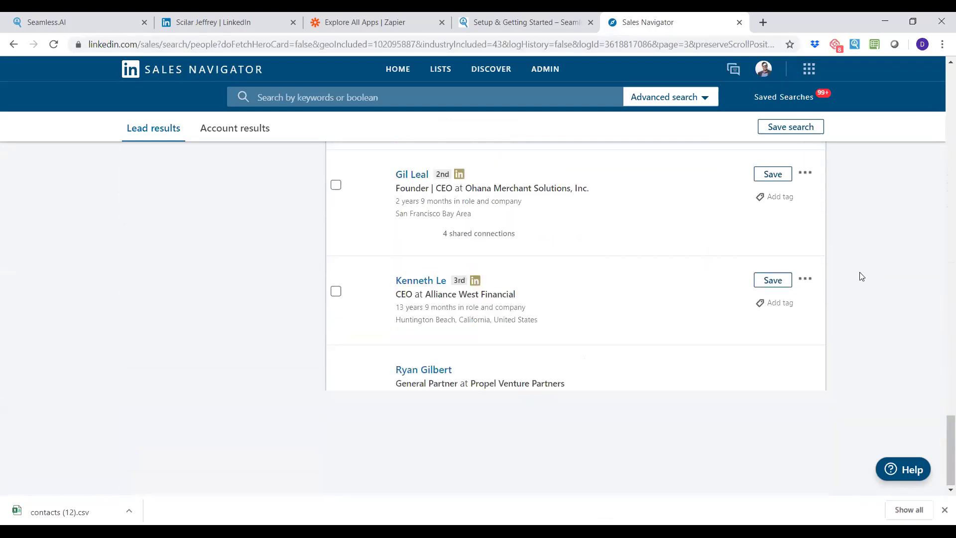
scroll(859, 282, up, 20)
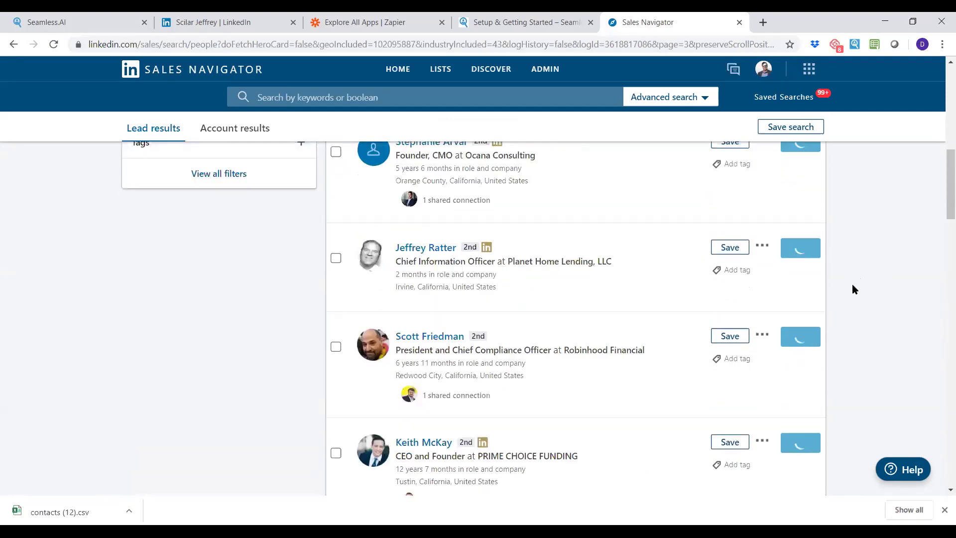
scroll(853, 289, up, 8)
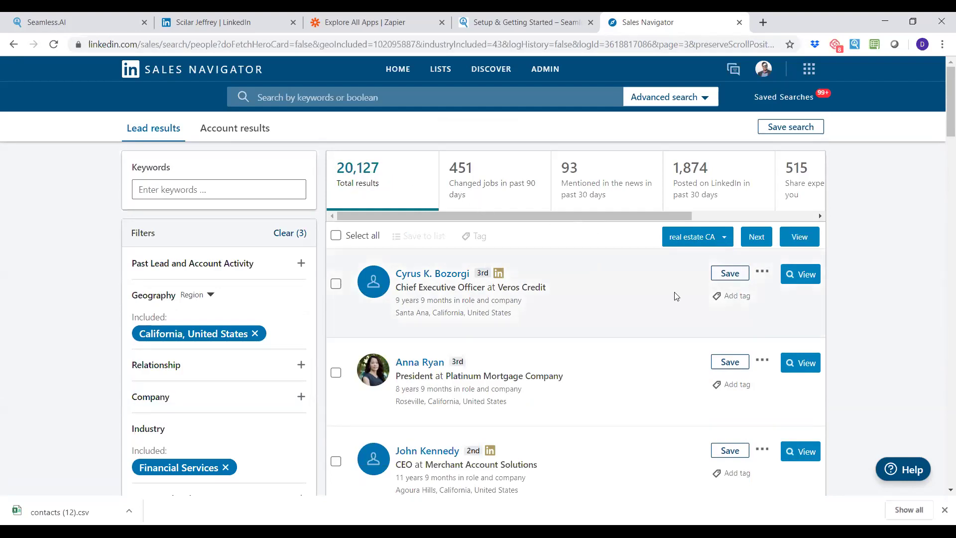
scroll(674, 295, down, 15)
scroll(637, 331, down, 5)
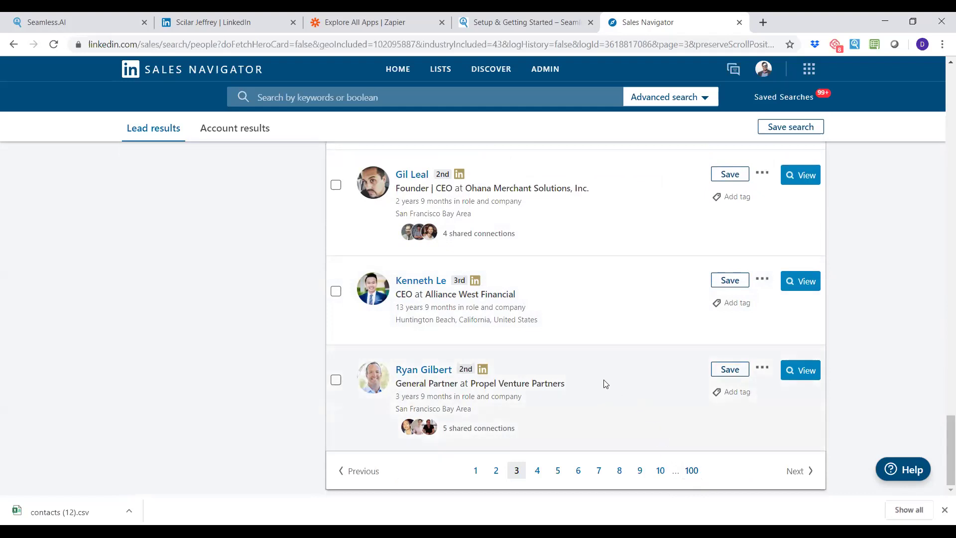
scroll(605, 383, up, 20)
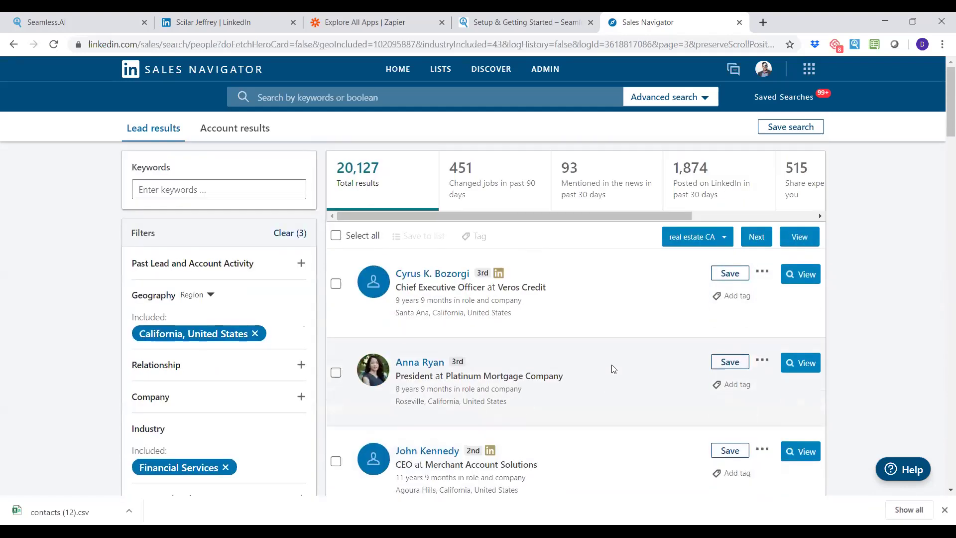
scroll(238, 311, down, 5)
Add a 201-500 company headcount filter, narrowing the leads to 1,009 results.
scroll(238, 299, down, 2)
scroll(233, 295, up, 2)
click(208, 250)
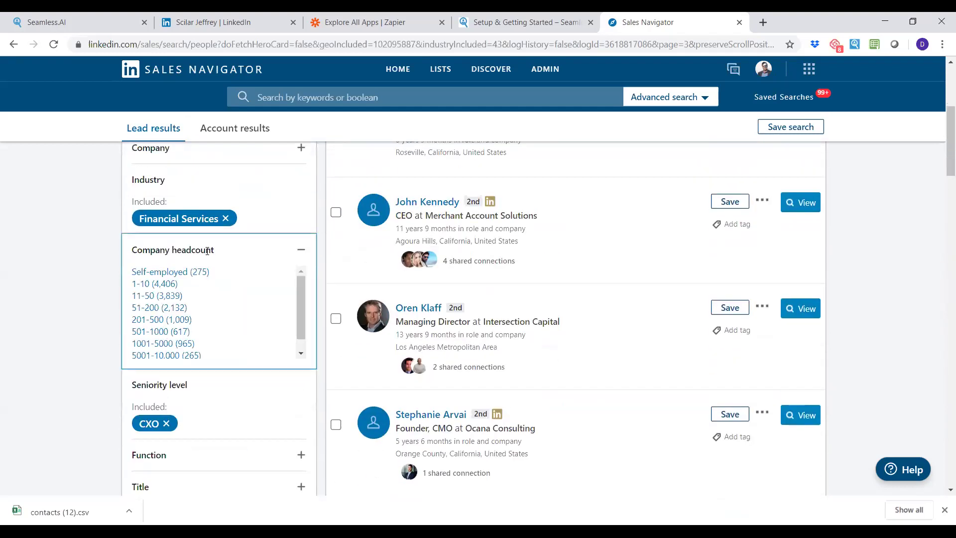
click(184, 321)
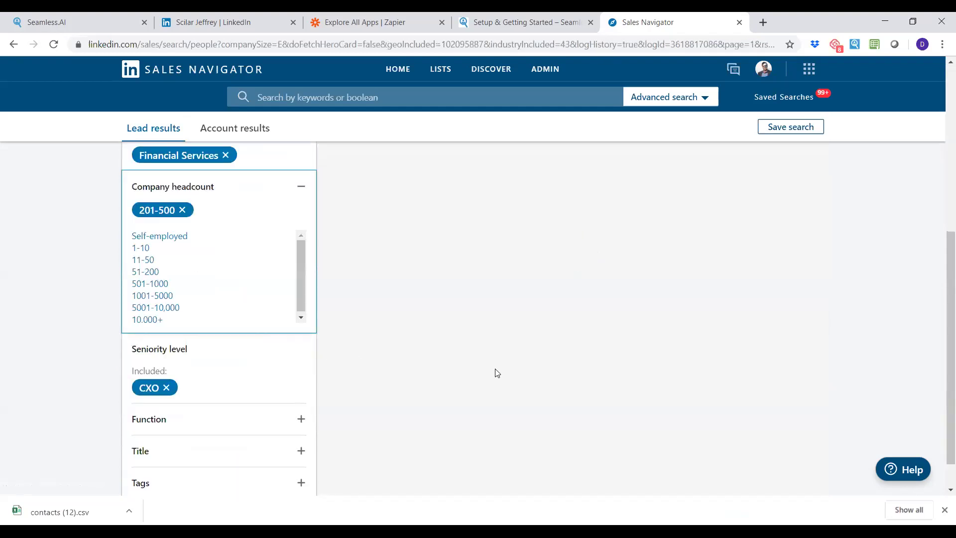
scroll(179, 394, up, 1)
scroll(180, 396, up, 5)
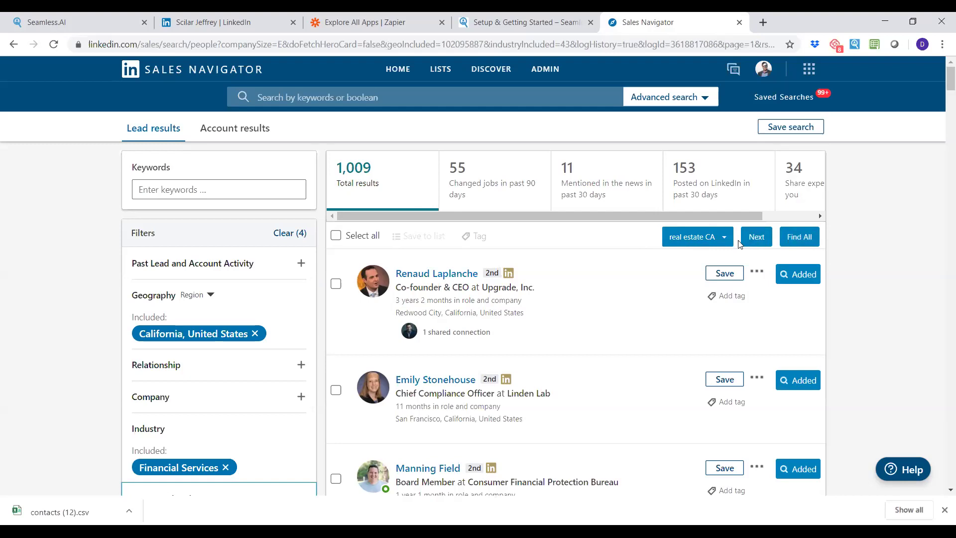
View the saved Architect lead list, then go back to the 1,009 filtered lead results.
mouse_move(444, 70)
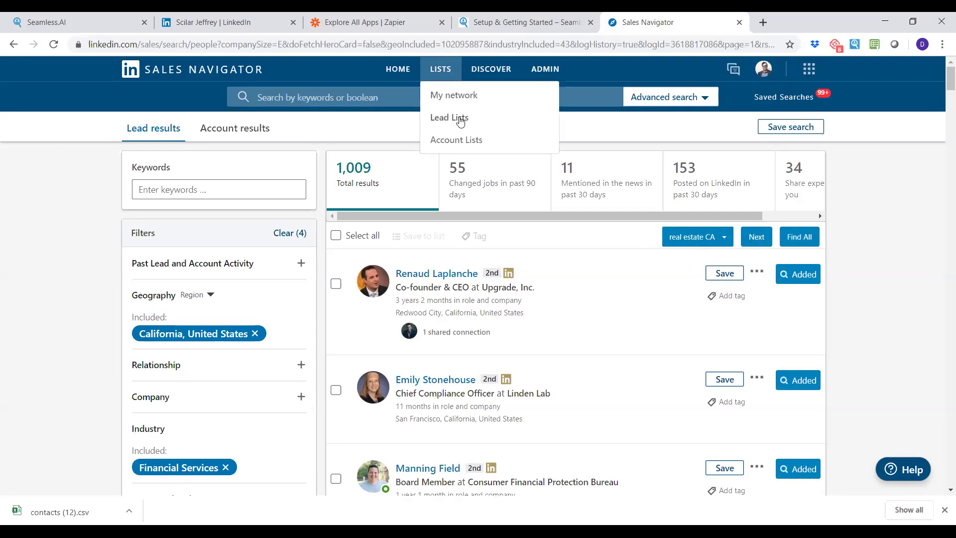
click(455, 119)
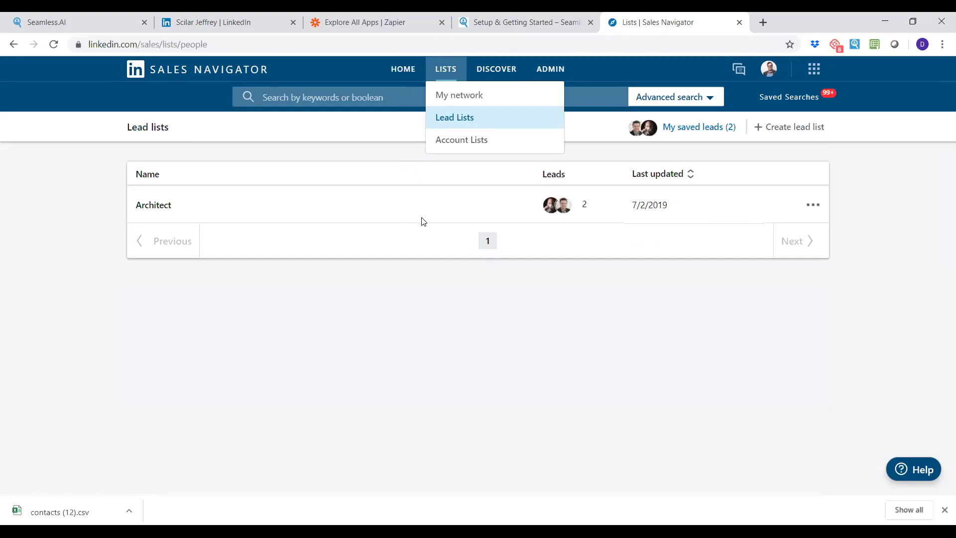
click(148, 207)
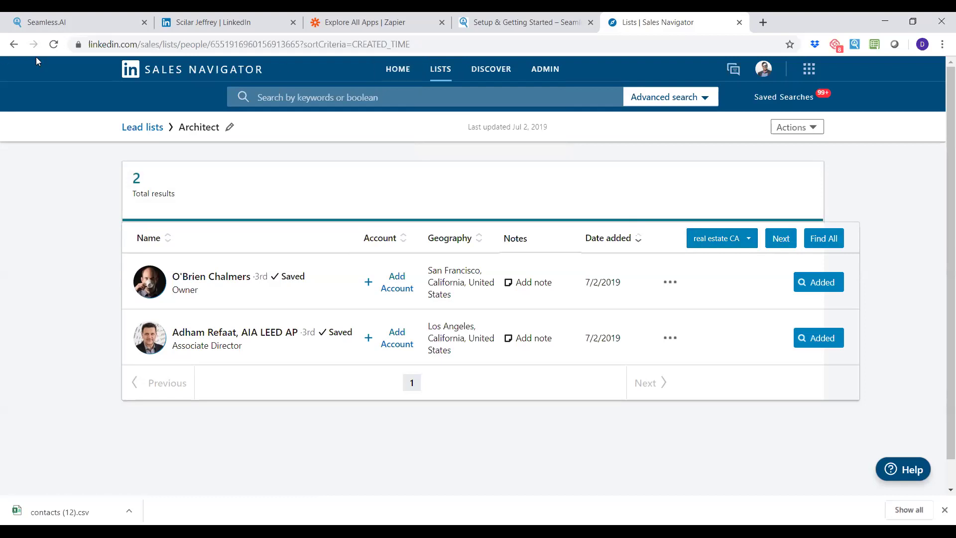
click(15, 44)
click(12, 45)
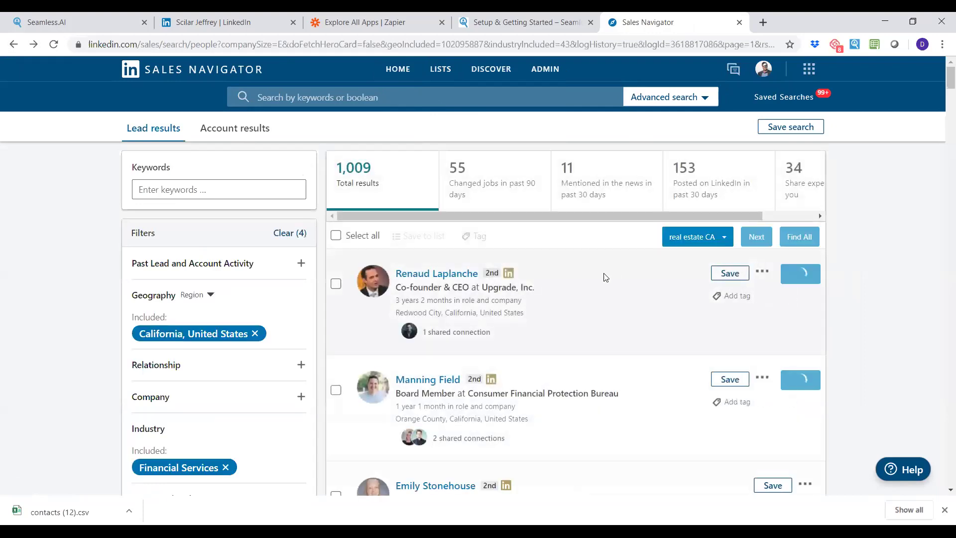
In Seamless.AI's saved contacts, send The Bahnsen Group contact to Salesforce.
click(55, 21)
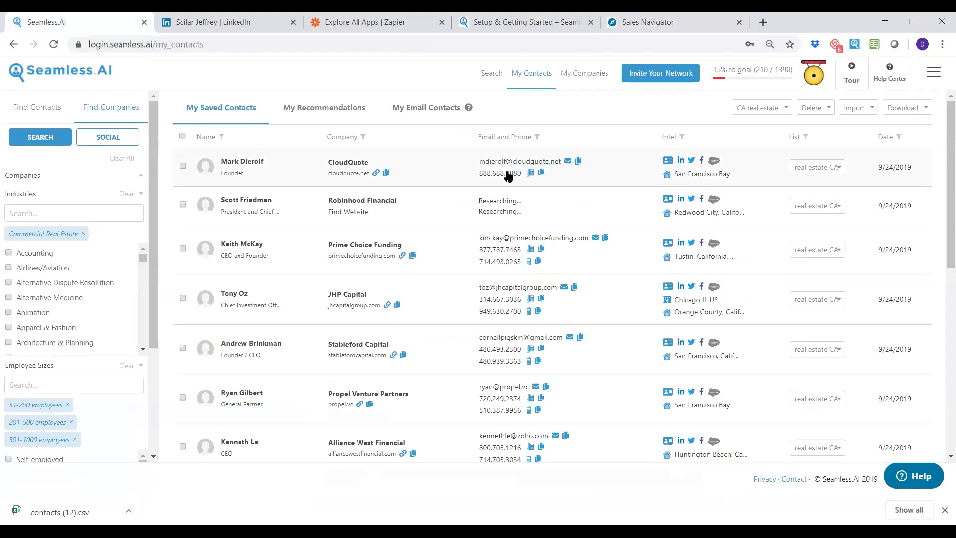
scroll(546, 202, down, 6)
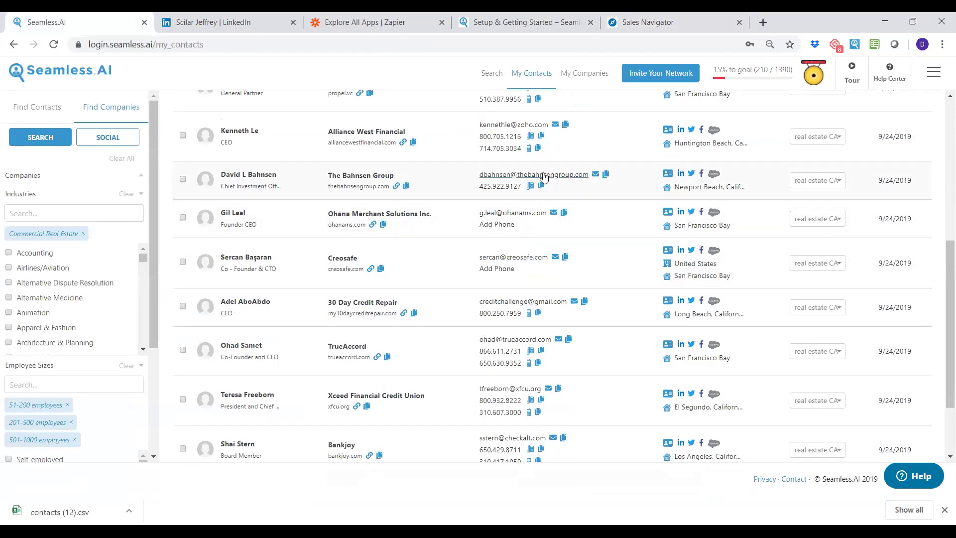
click(713, 174)
Review the AI Validation scores for the JHP Capital contact's email.
scroll(572, 139, up, 5)
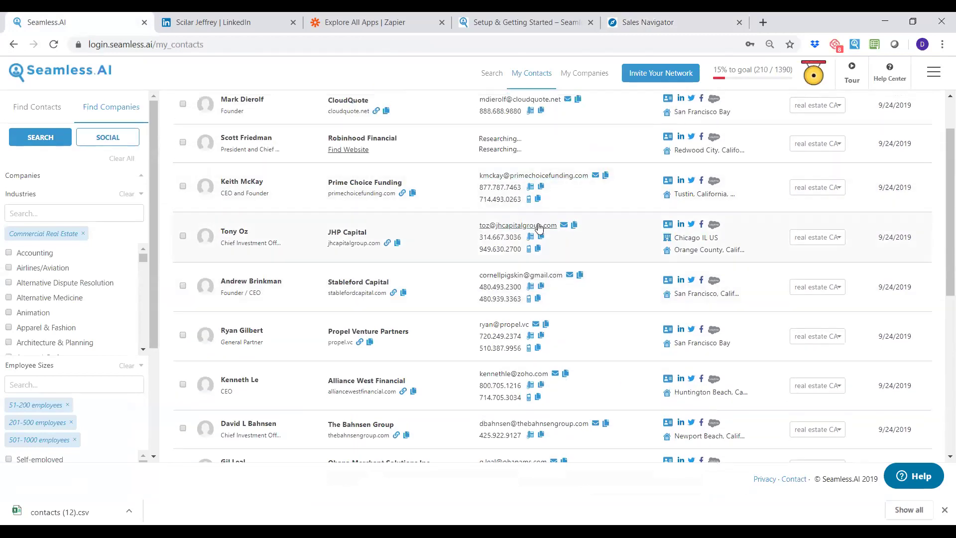
click(550, 226)
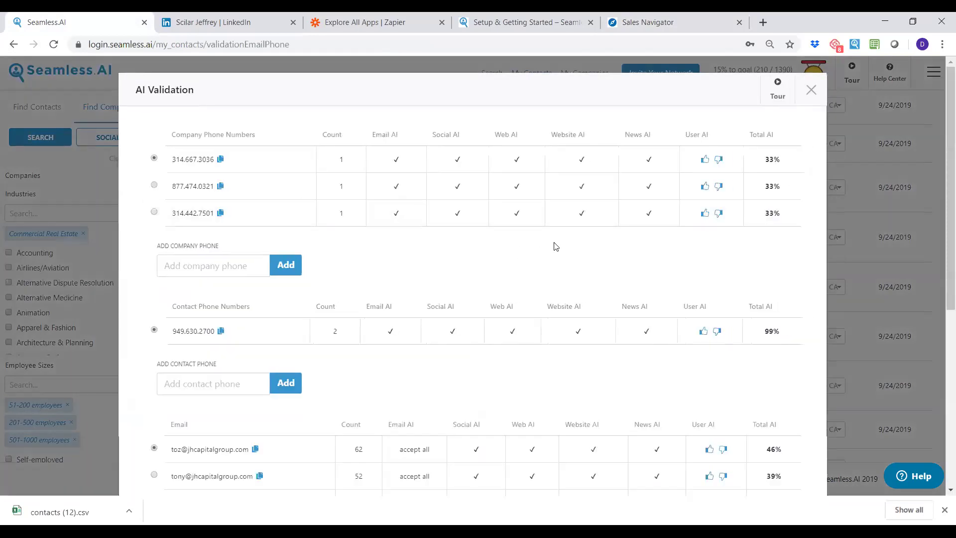
scroll(552, 247, down, 4)
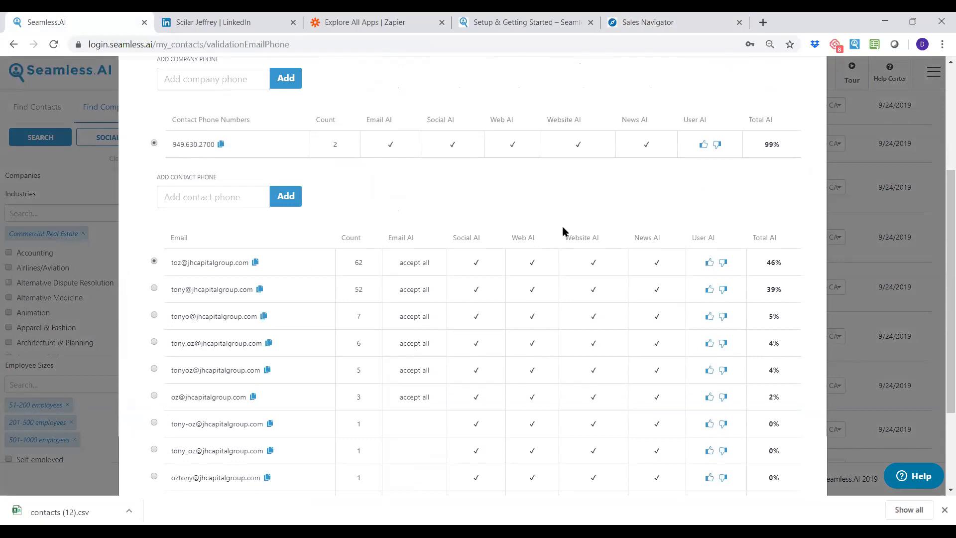
scroll(614, 234, up, 4)
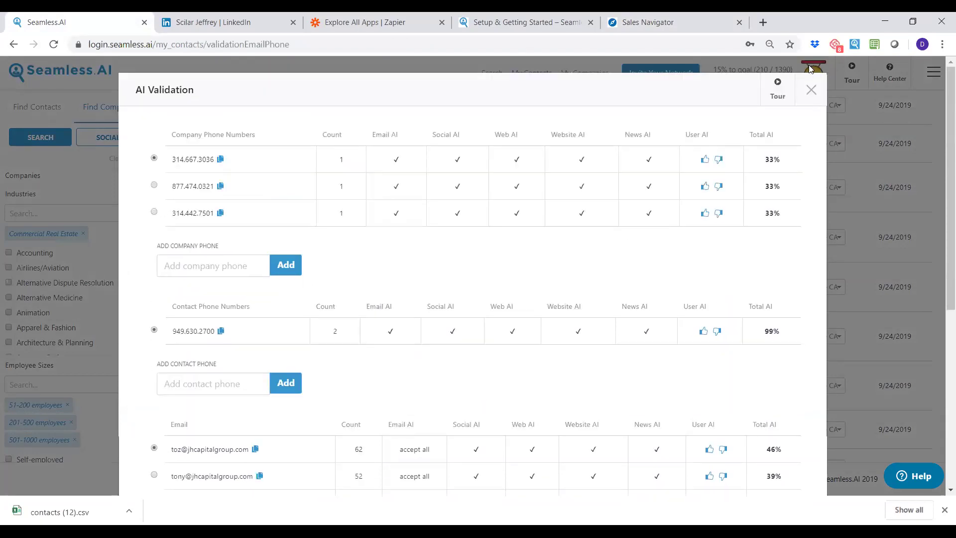
click(810, 91)
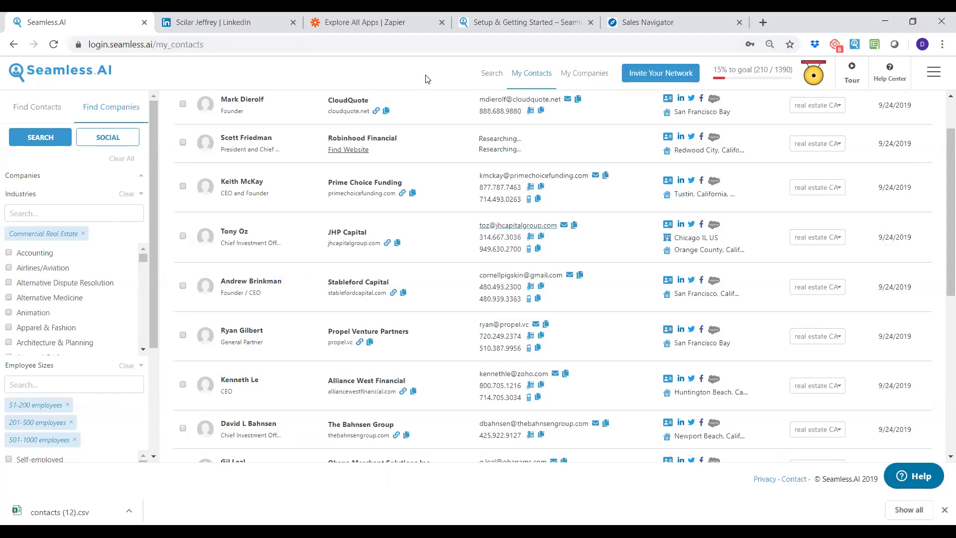
click(912, 476)
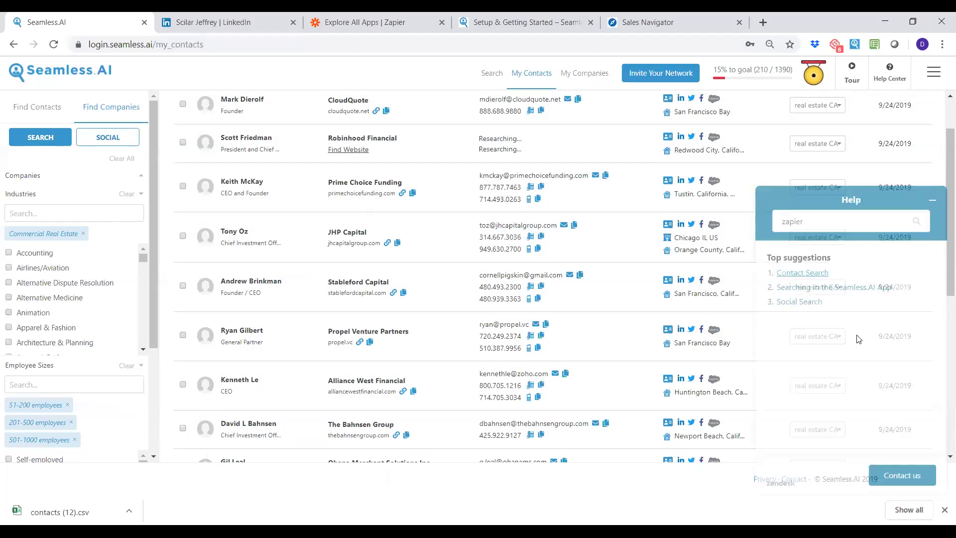
click(896, 469)
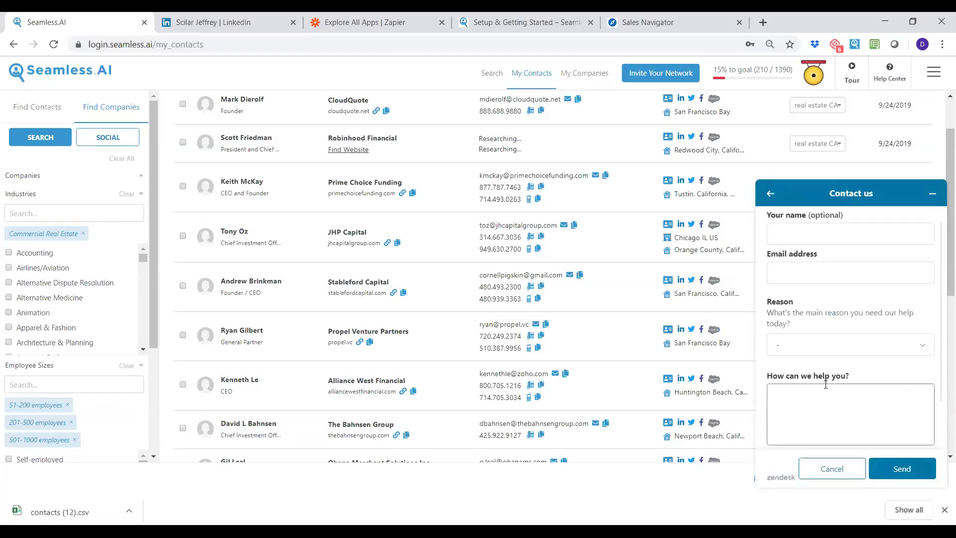
scroll(826, 384, down, 2)
click(933, 193)
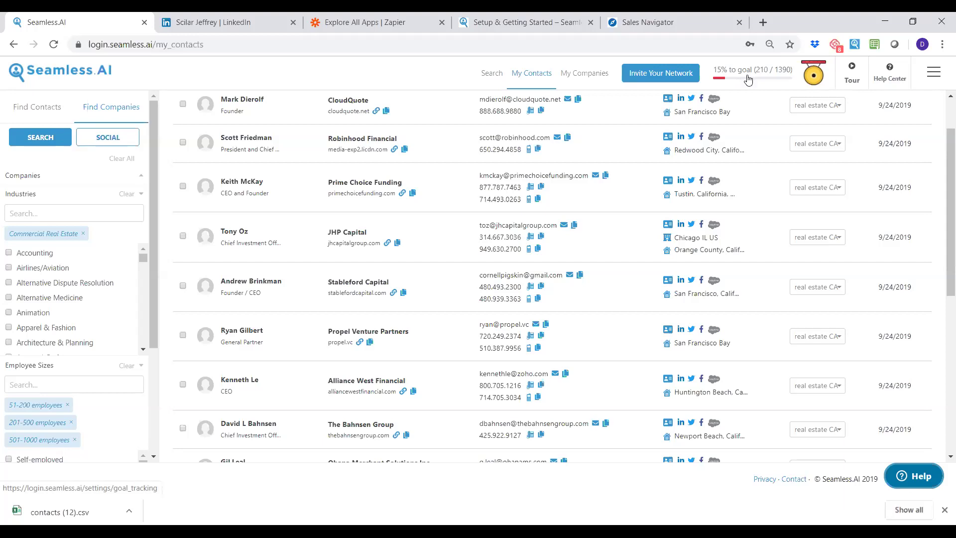
scroll(772, 217, up, 2)
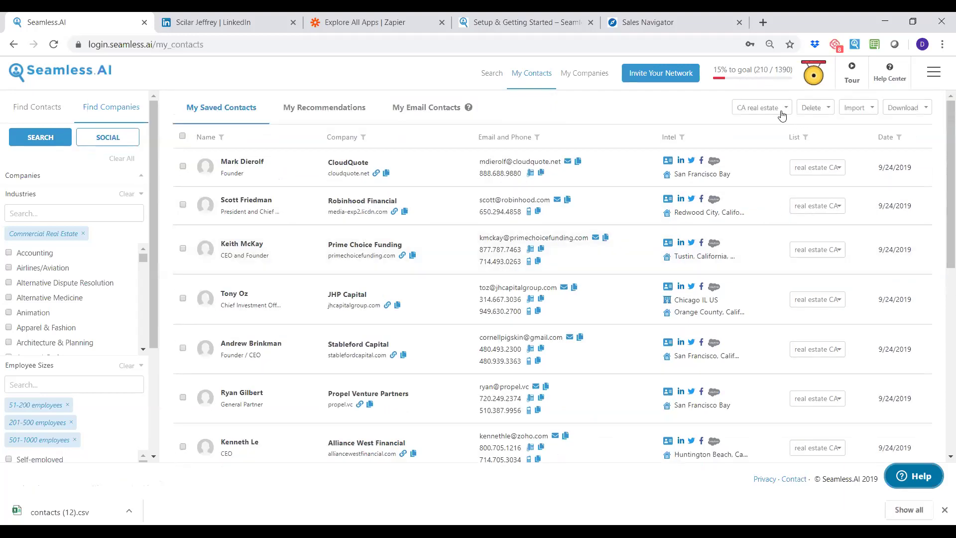